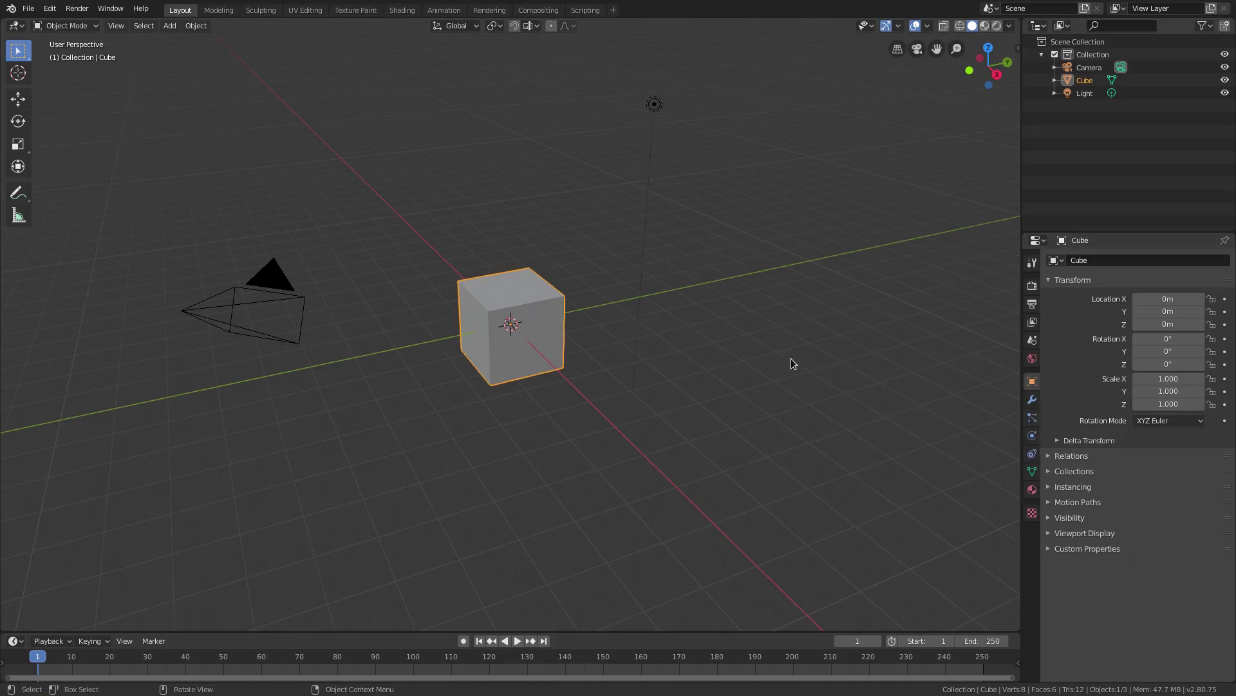
Delete the default cube and clear the camera's location and rotation
{"action": "key", "text": "Delete"}
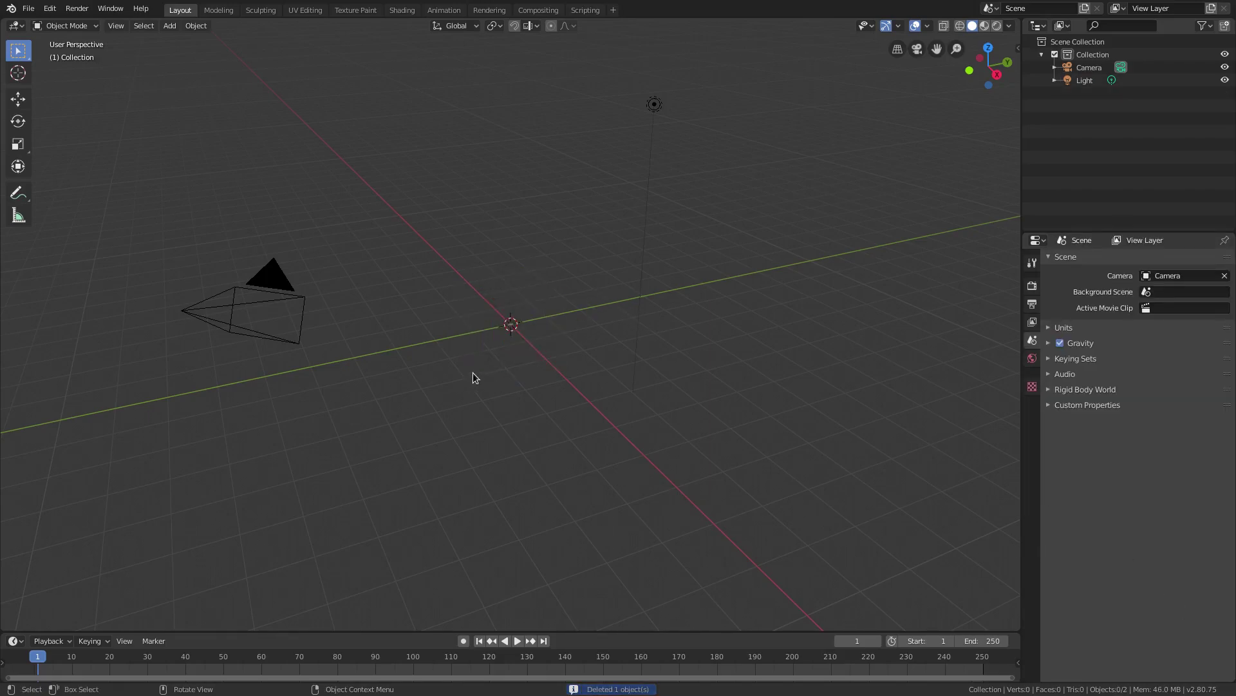
{"action": "left_click", "coordinate": [654, 104]}
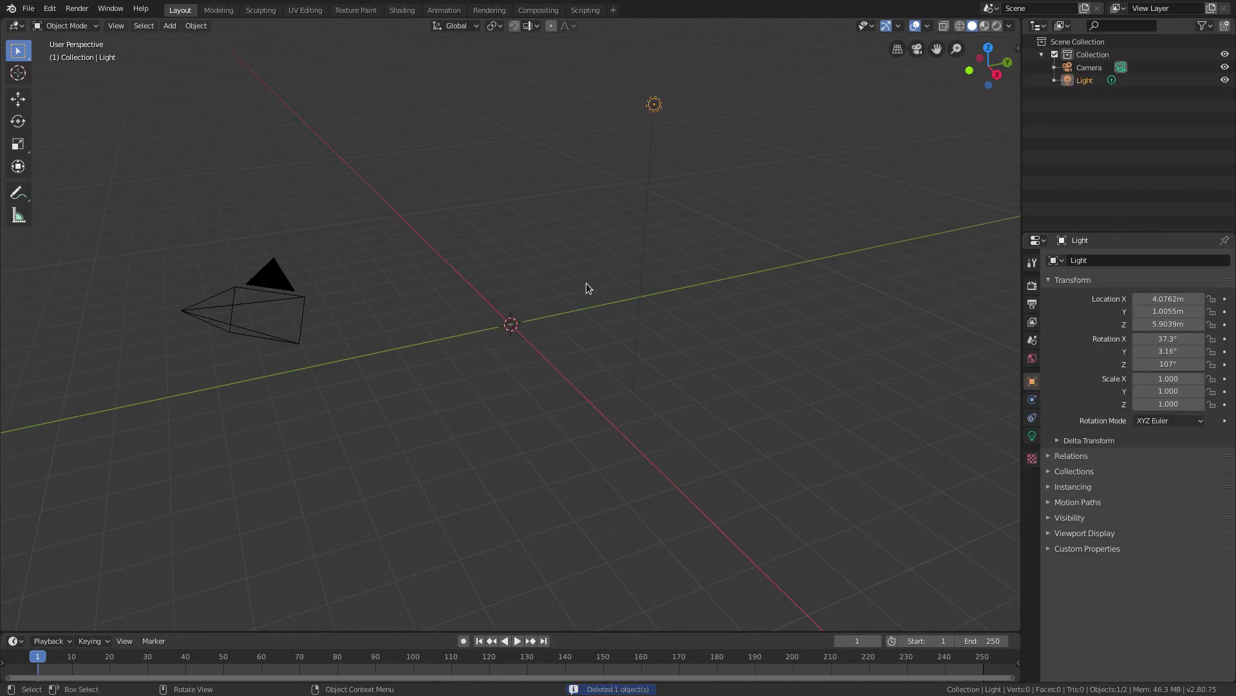
{"action": "left_click", "coordinate": [274, 297]}
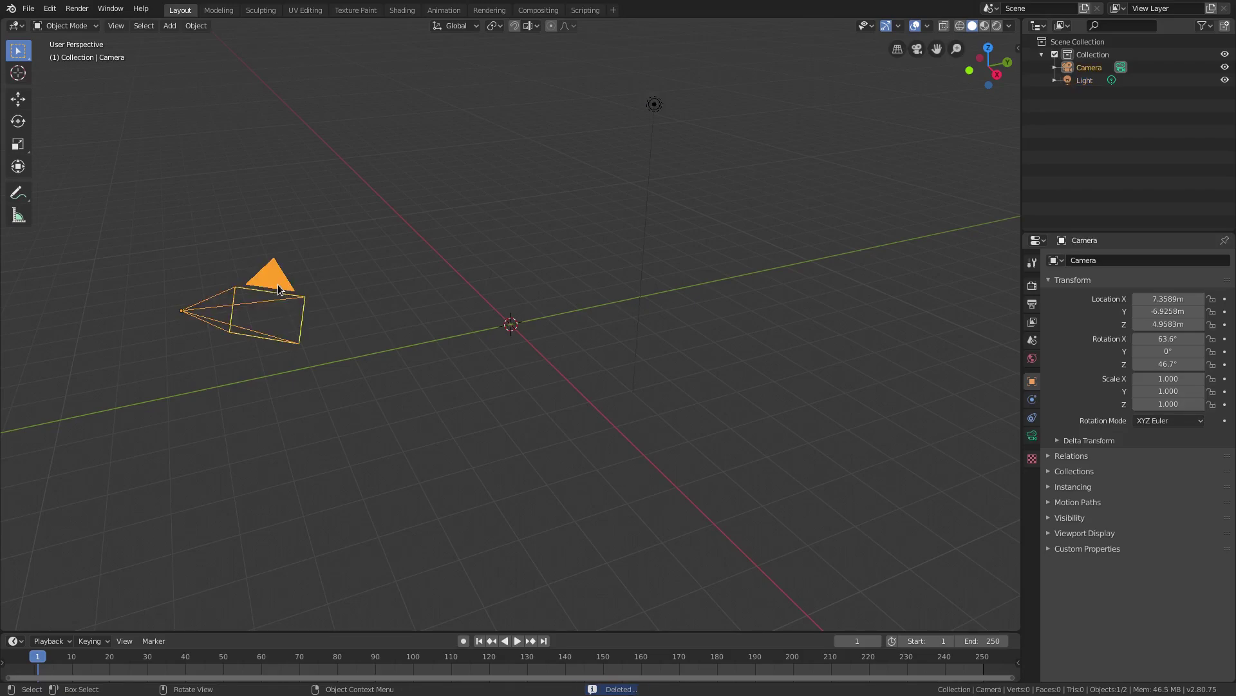
{"action": "key", "text": "alt+g"}
{"action": "key", "text": "alt+r"}
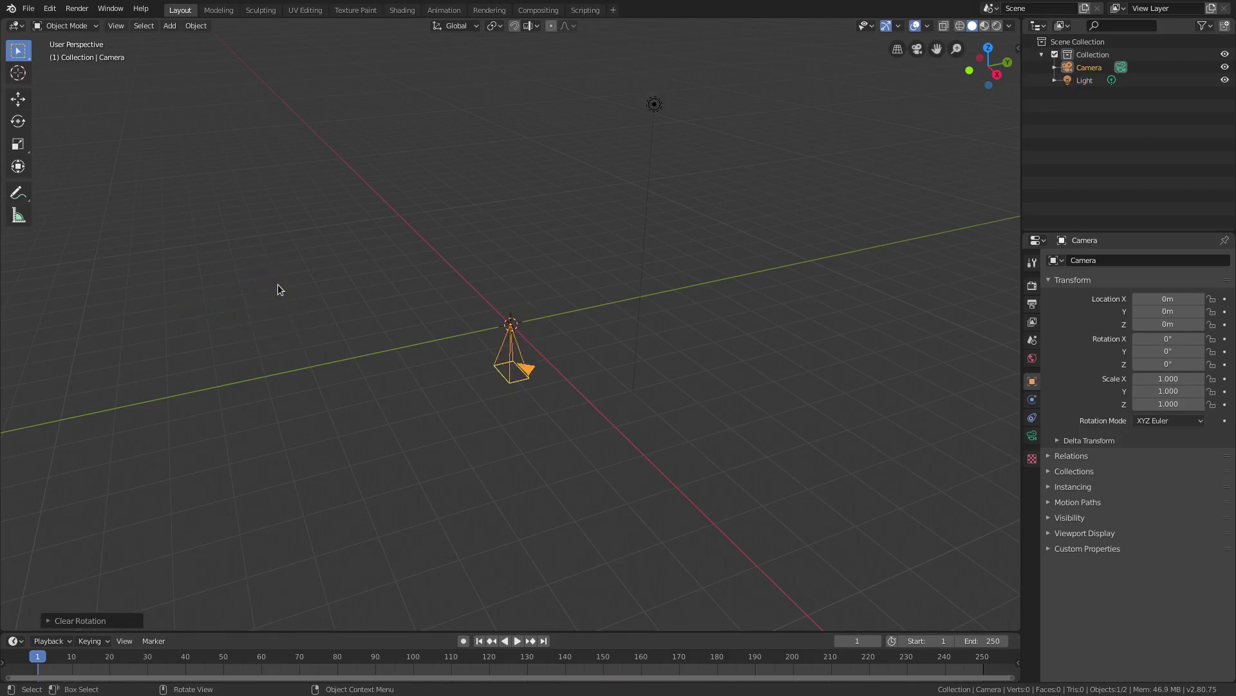
Rotate the camera 90° around the global X axis and move it along Y to about -9.86 m
{"action": "type", "text": "r"}
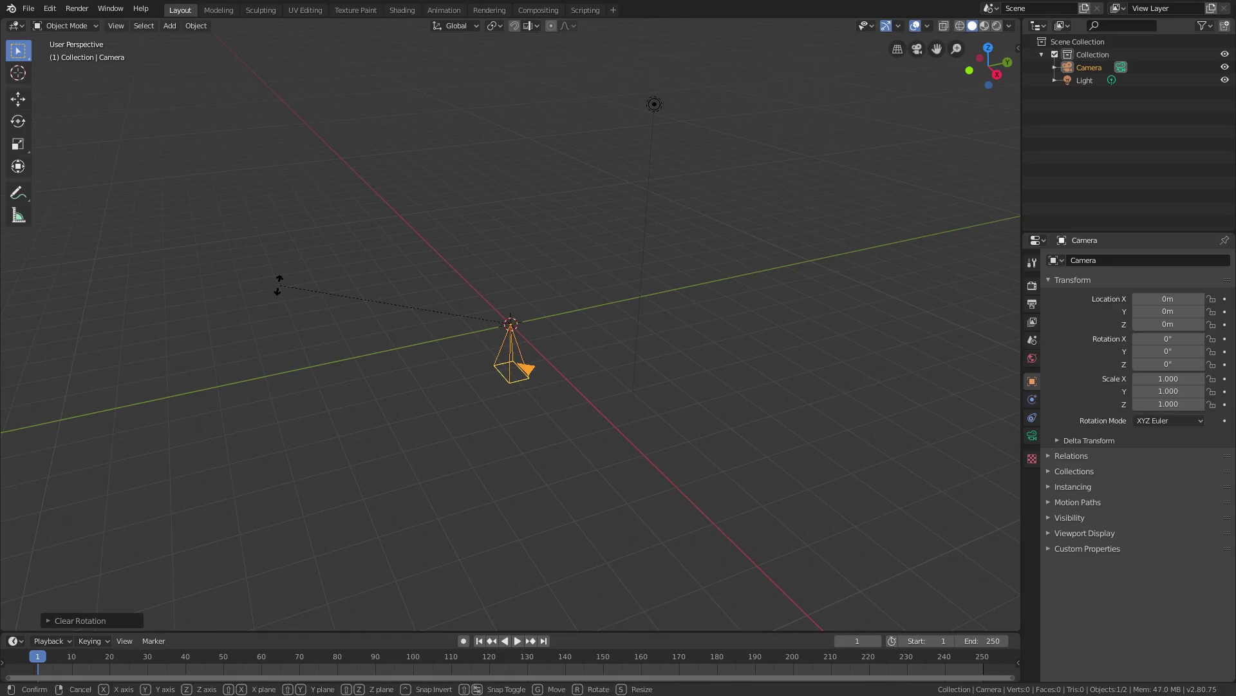
{"action": "type", "text": "x90"}
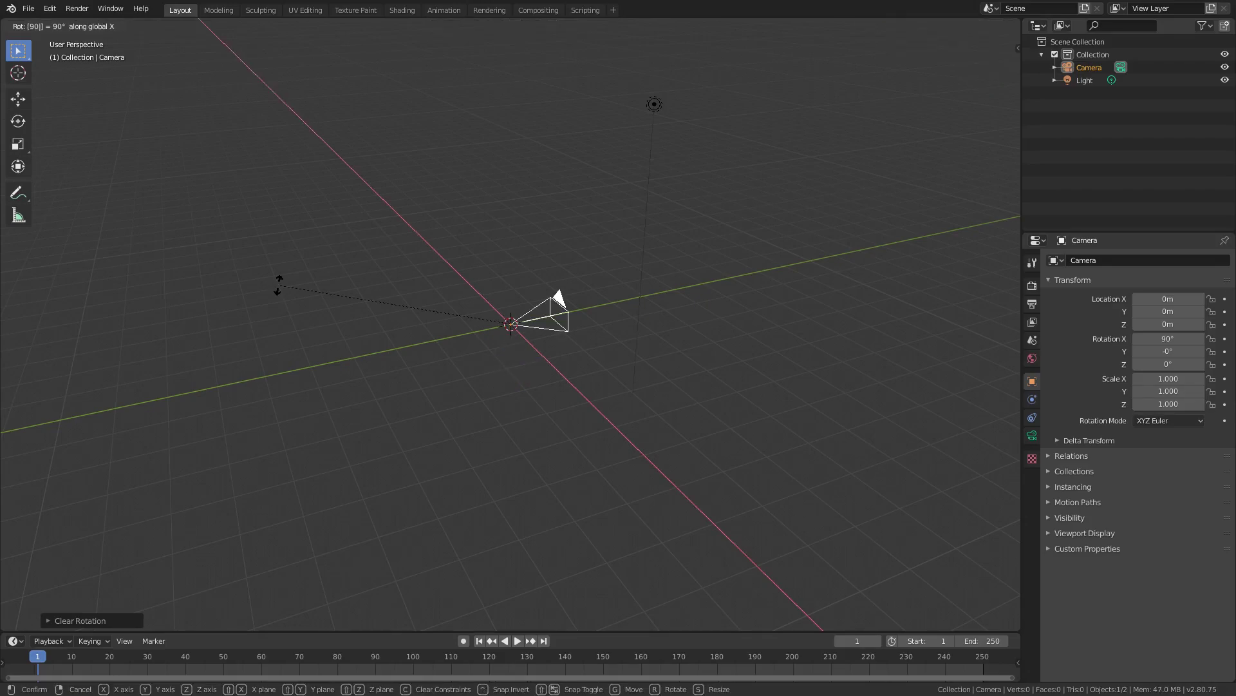
{"action": "key", "text": "Return"}
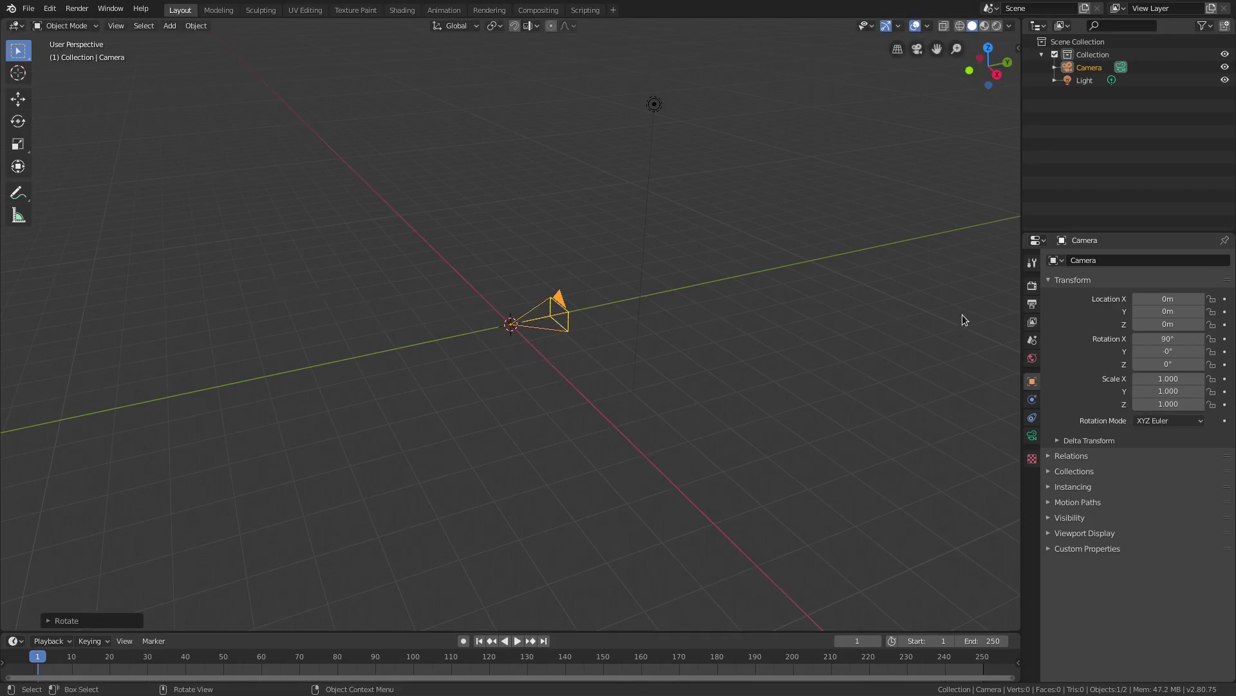
{"action": "key", "text": "g"}
{"action": "key", "text": "y"}
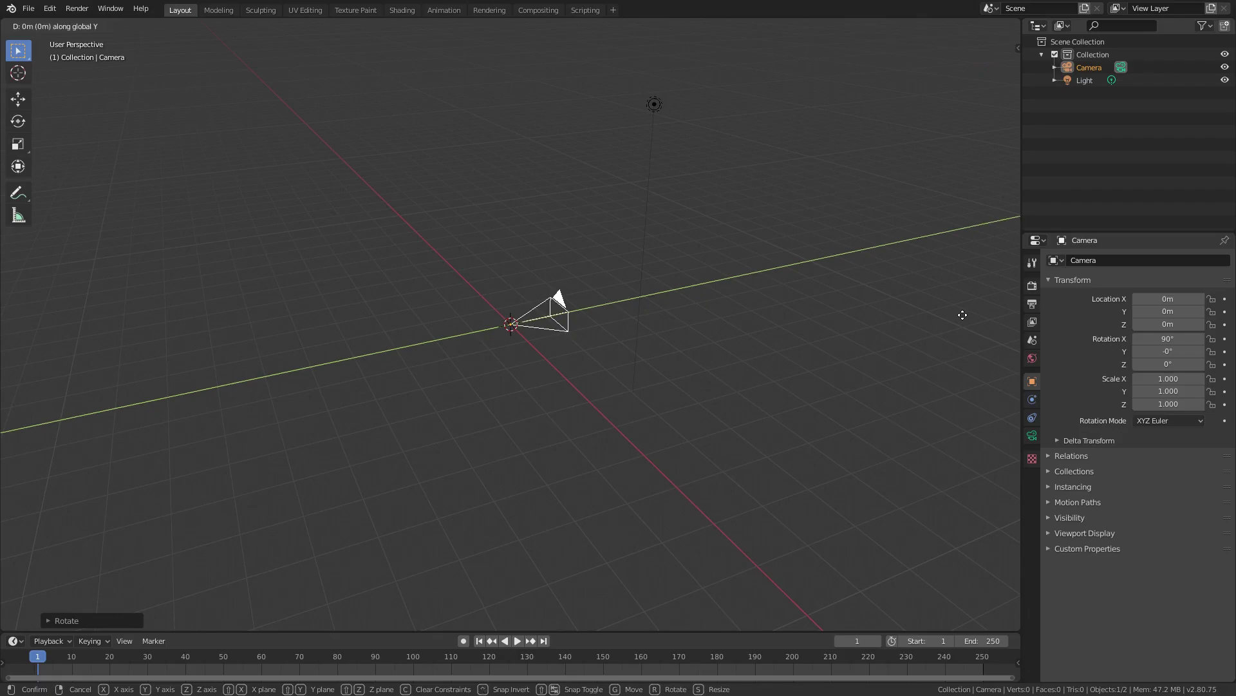
{"action": "left_click", "coordinate": [515, 380]}
{"action": "key", "text": "KP_0"}
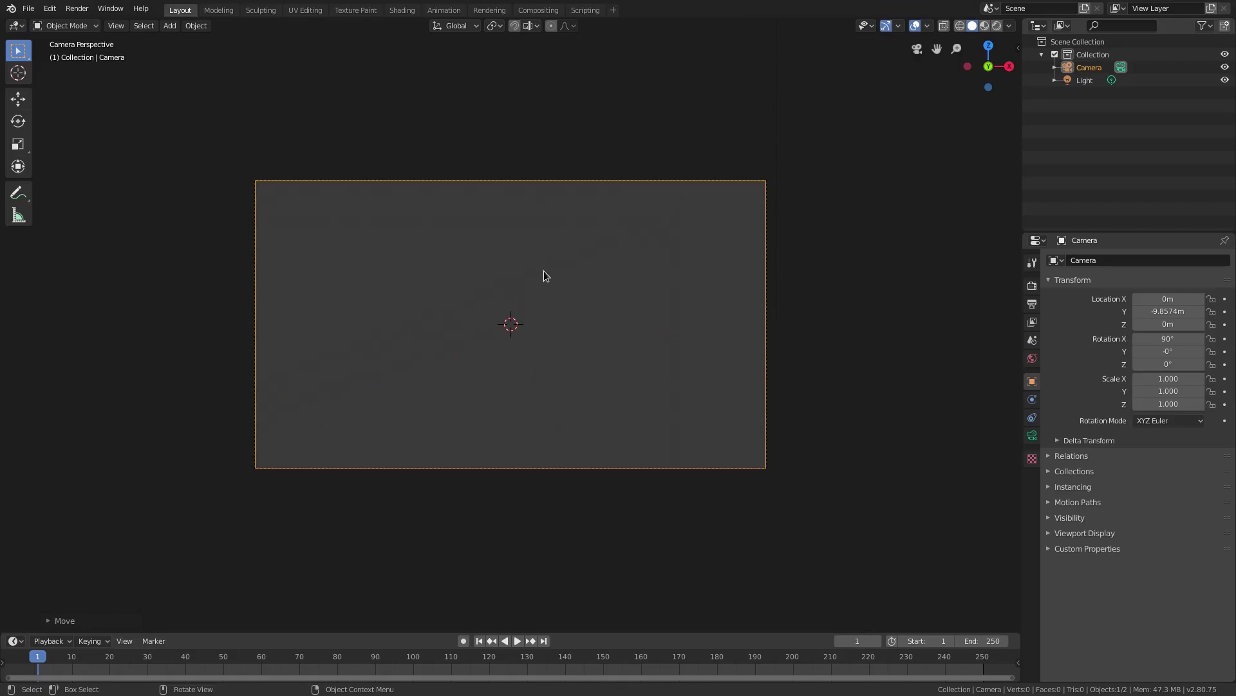
Add a Monkey mesh at the world origin in front of the camera
{"action": "key", "text": "shift+a"}
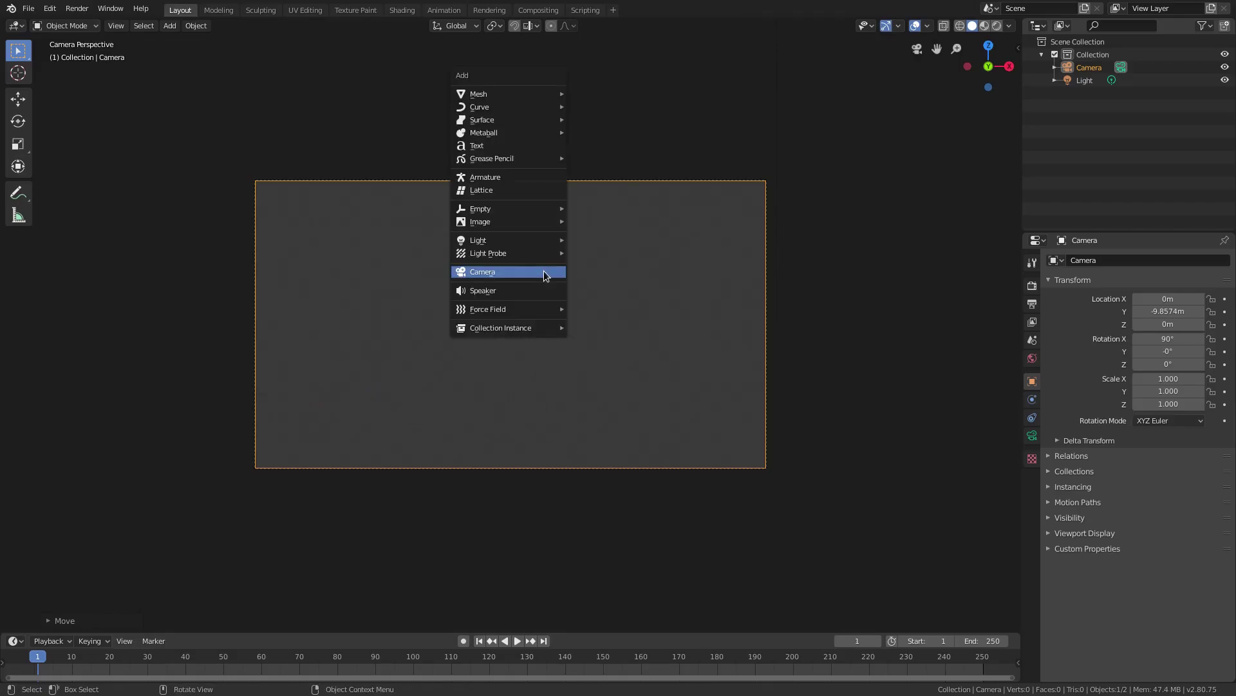
{"action": "mouse_move", "coordinate": [516, 97]}
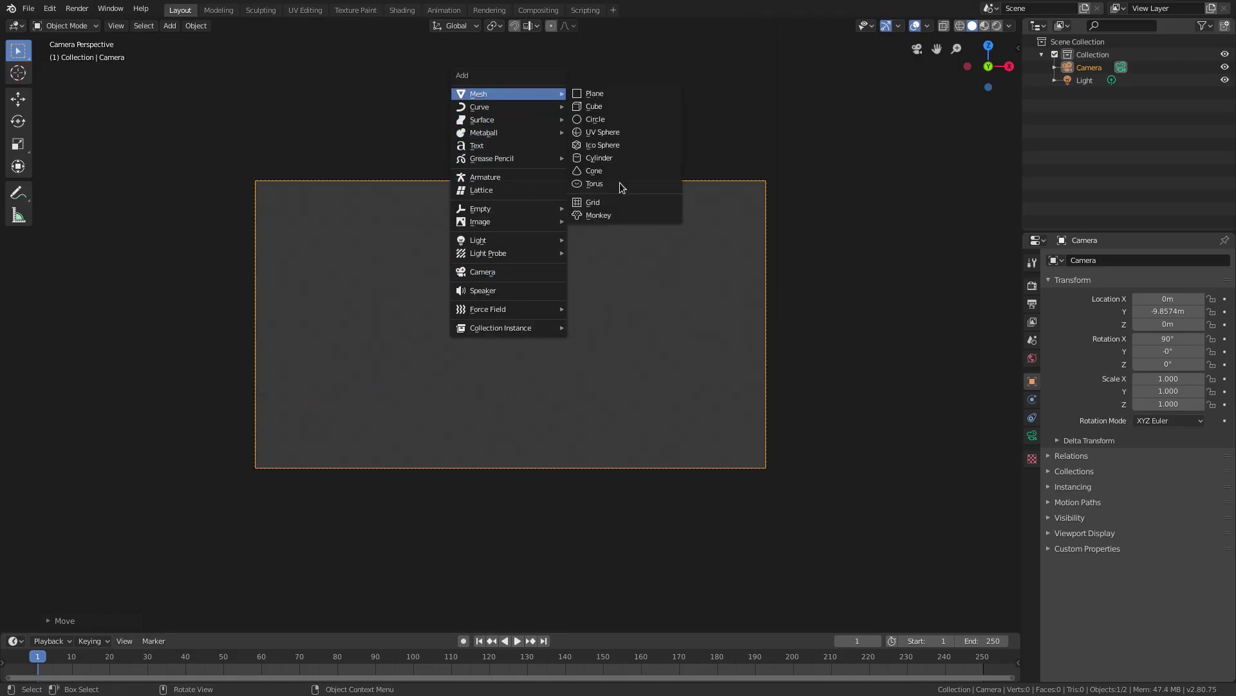
{"action": "left_click", "coordinate": [617, 213]}
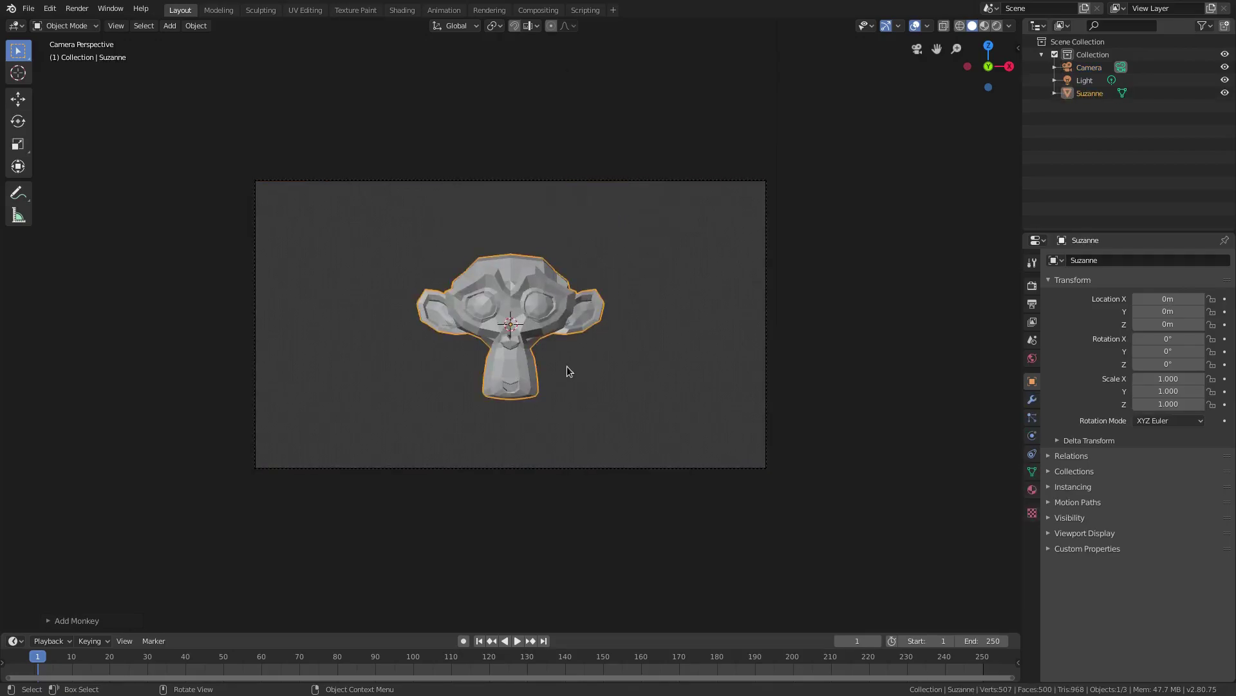
{"action": "middle_click_drag", "start_coordinate": [566, 366], "coordinate": [619, 385]}
{"action": "scroll", "coordinate": [619, 387], "scroll_direction": "up", "scroll_amount": 3}
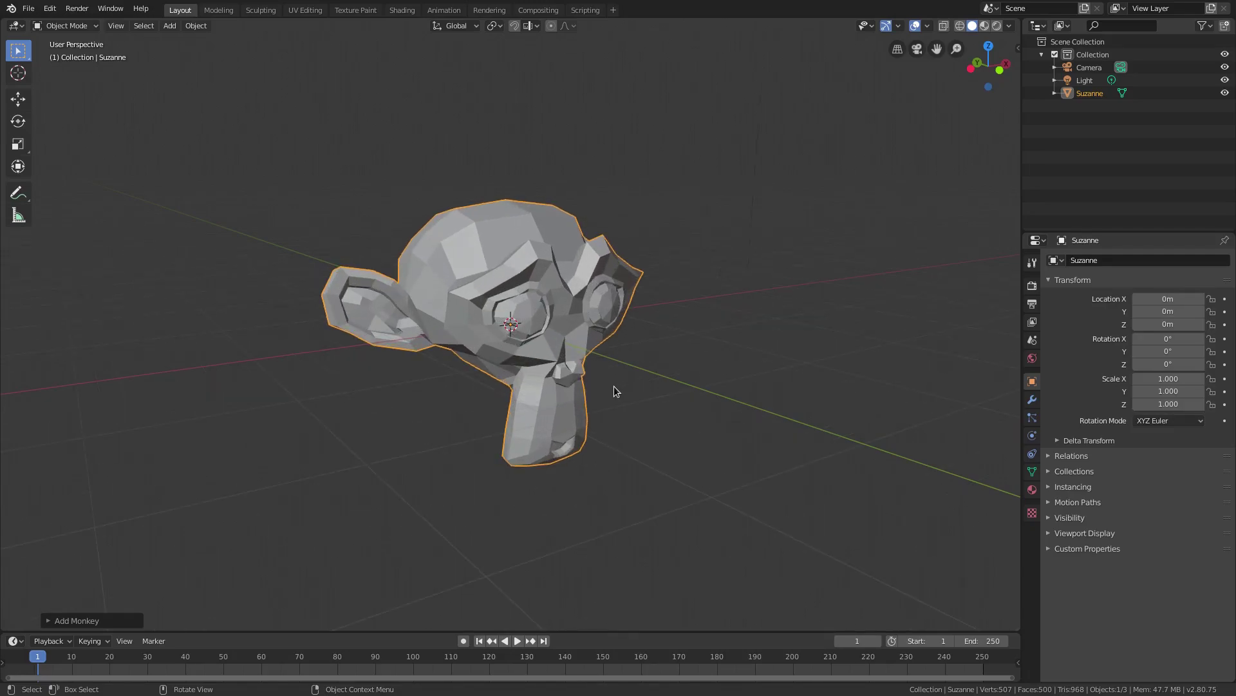
{"action": "scroll", "coordinate": [613, 385], "scroll_direction": "up", "scroll_amount": 2}
{"action": "middle_click_drag", "start_coordinate": [606, 457], "coordinate": [741, 436]}
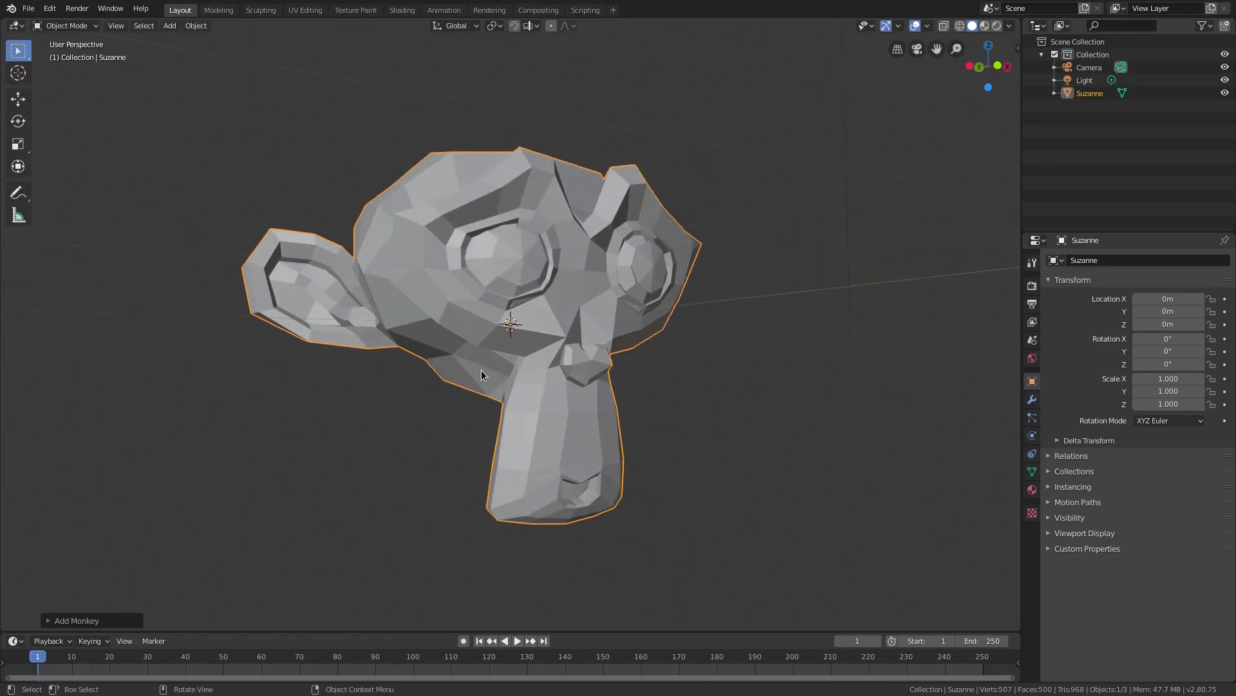
Try subdividing the entire monkey mesh in Edit Mode, undo the subdivision and return to Object Mode
{"action": "key", "text": "Tab"}
{"action": "middle_click_drag", "start_coordinate": [503, 379], "coordinate": [559, 408]}
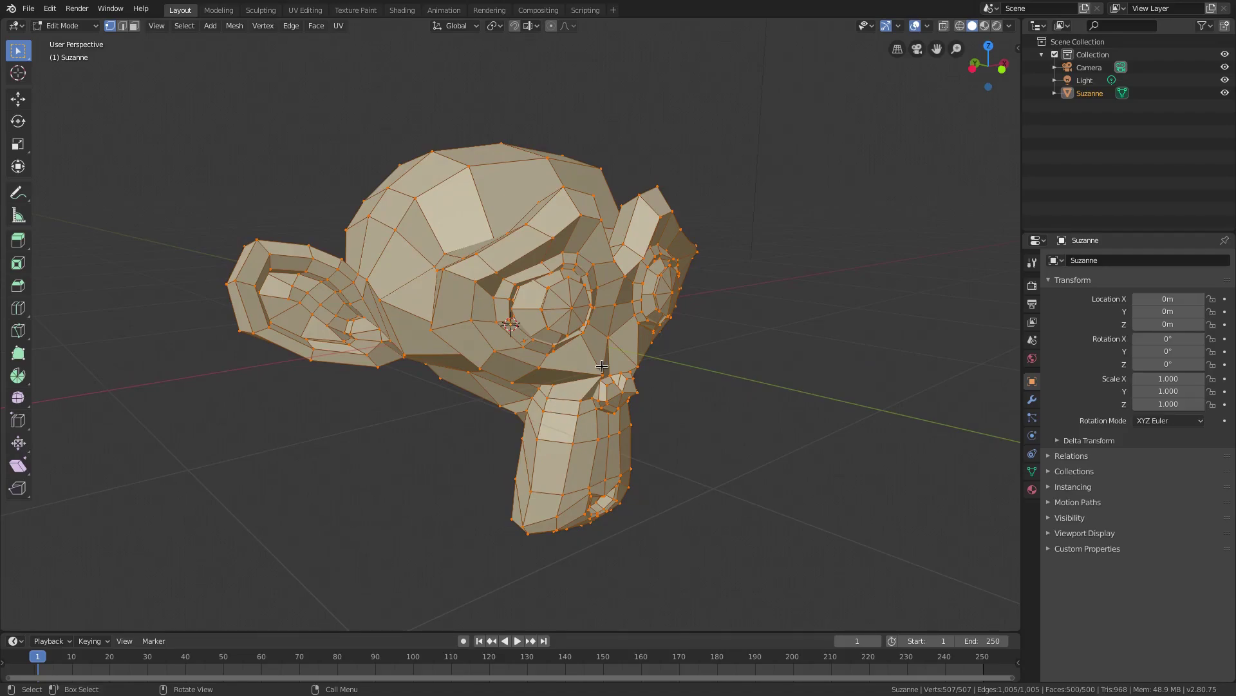
{"action": "right_click", "coordinate": [601, 365]}
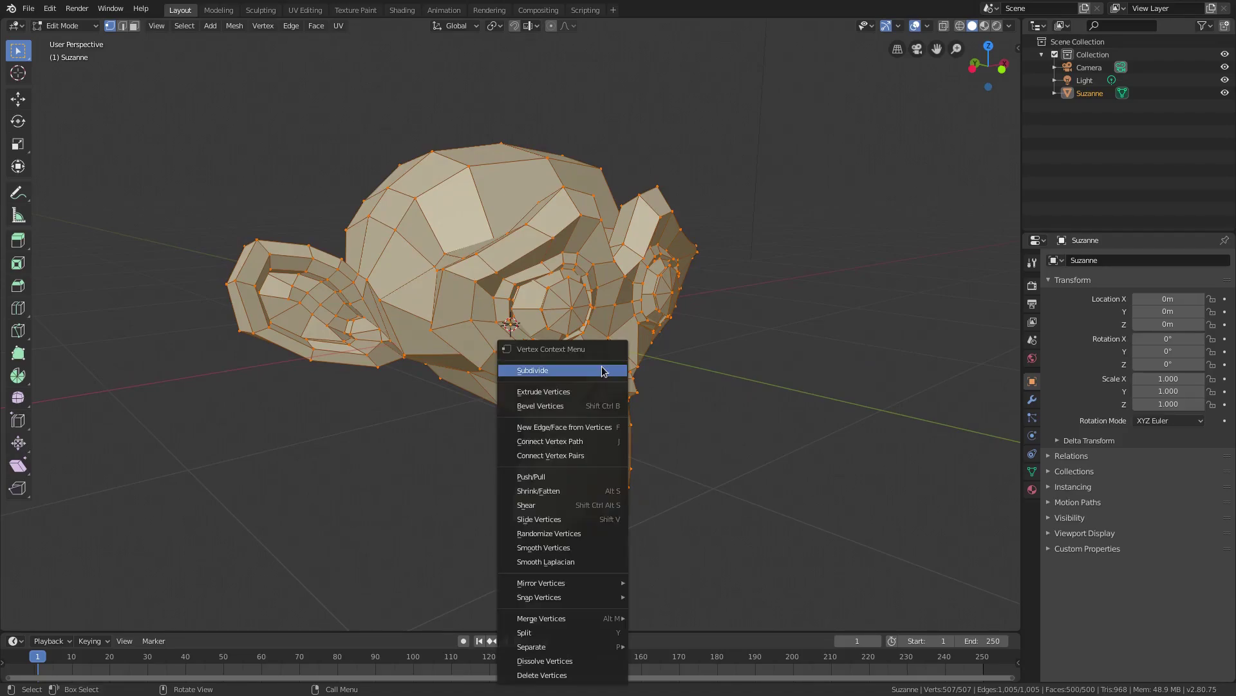
{"action": "left_click", "coordinate": [606, 369]}
{"action": "middle_click_drag", "start_coordinate": [685, 373], "coordinate": [783, 413]}
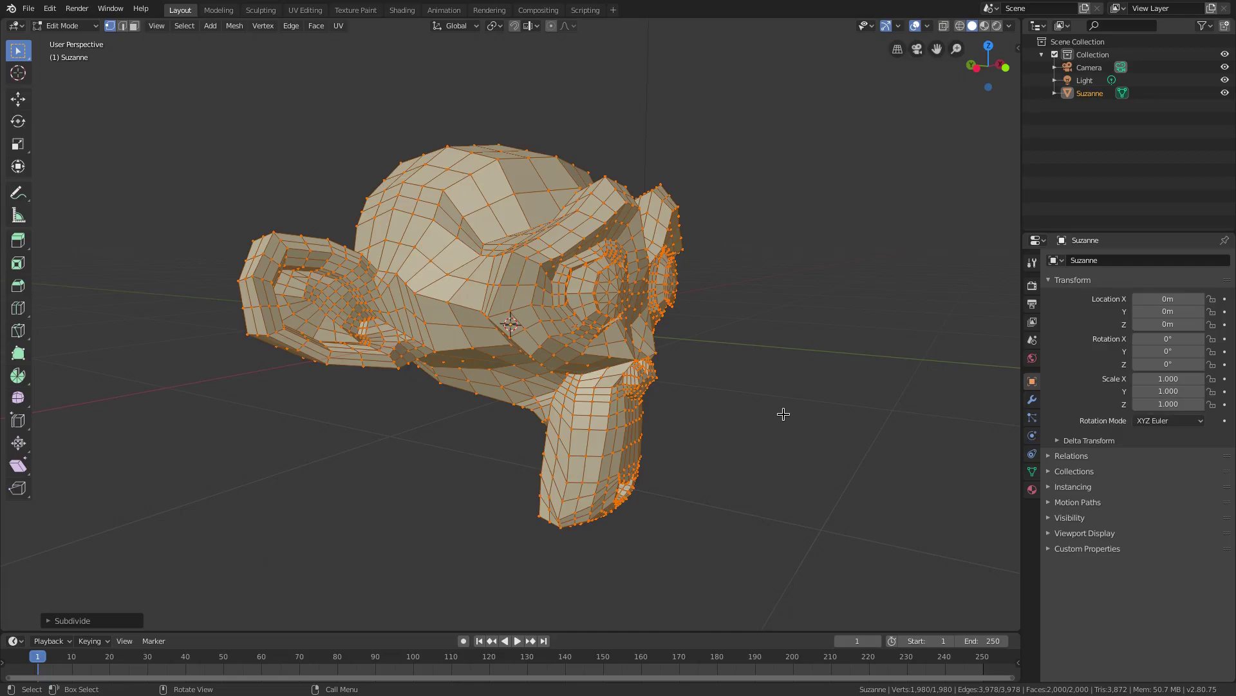
{"action": "key", "text": "ctrl+z"}
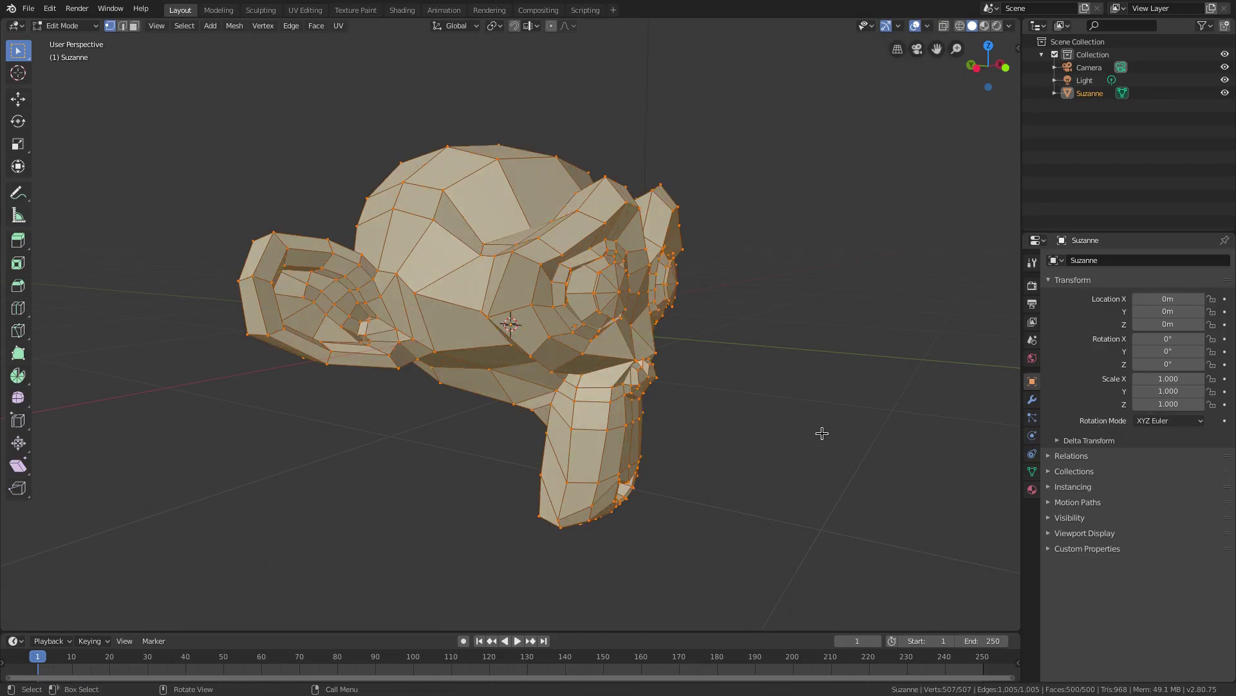
{"action": "key", "text": "Tab"}
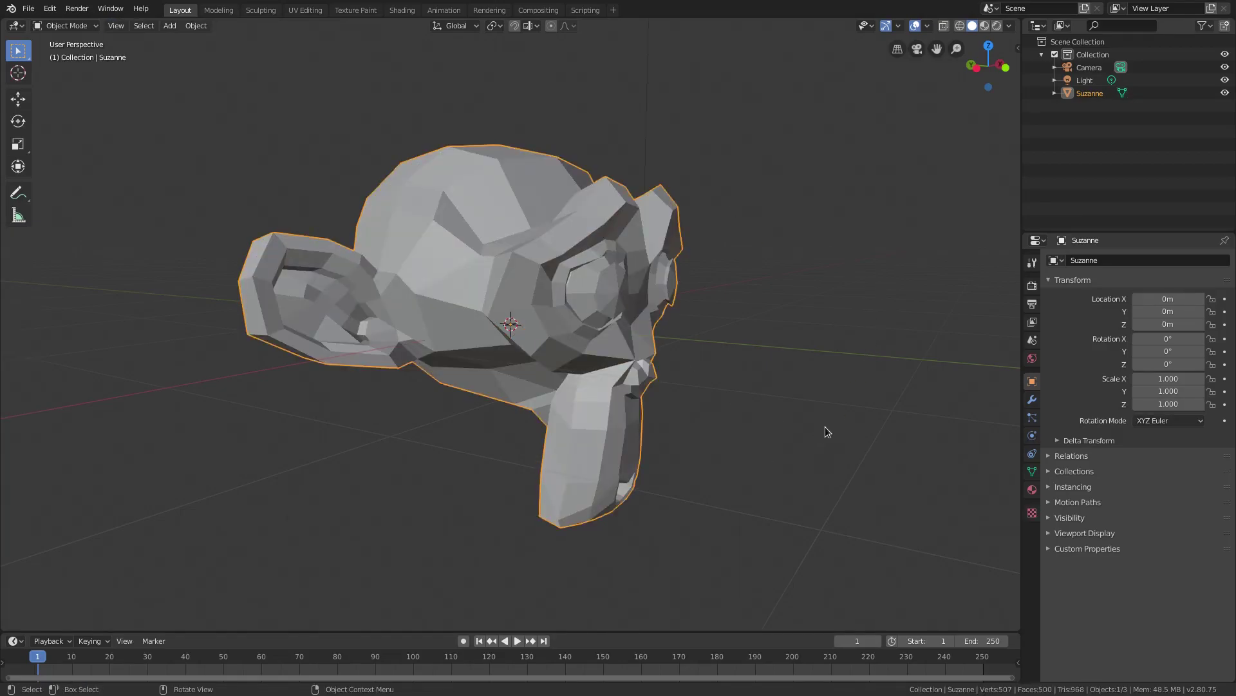
Add a Wireframe modifier to the monkey
{"action": "middle_click_drag", "start_coordinate": [824, 428], "coordinate": [790, 406]}
{"action": "scroll", "coordinate": [844, 436], "scroll_direction": "up", "scroll_amount": 2}
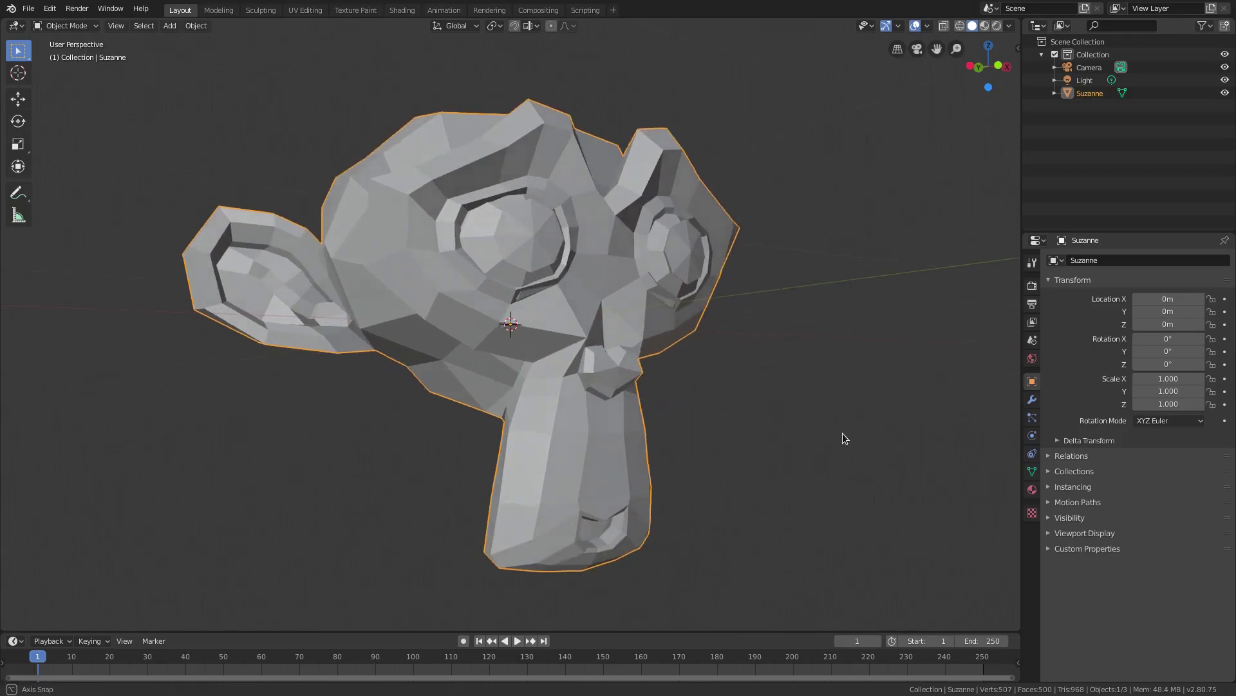
{"action": "middle_click_drag", "start_coordinate": [844, 436], "coordinate": [814, 436]}
{"action": "left_click", "coordinate": [1033, 404]}
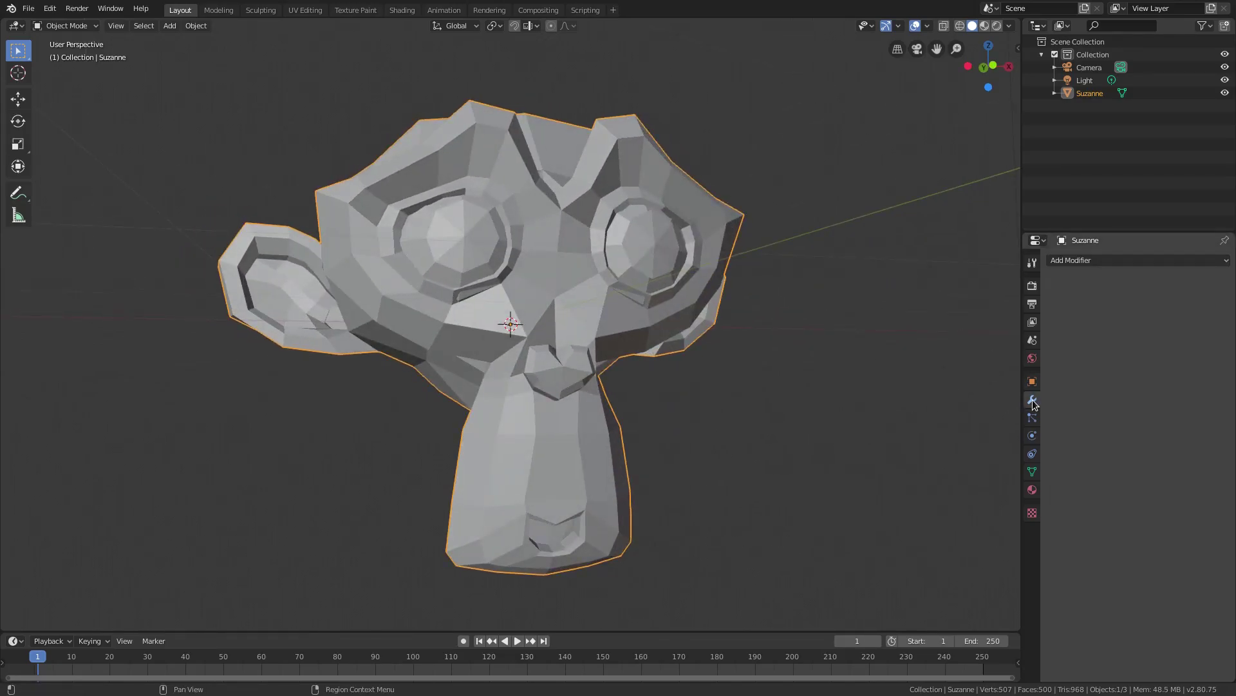
{"action": "left_click", "coordinate": [1116, 261]}
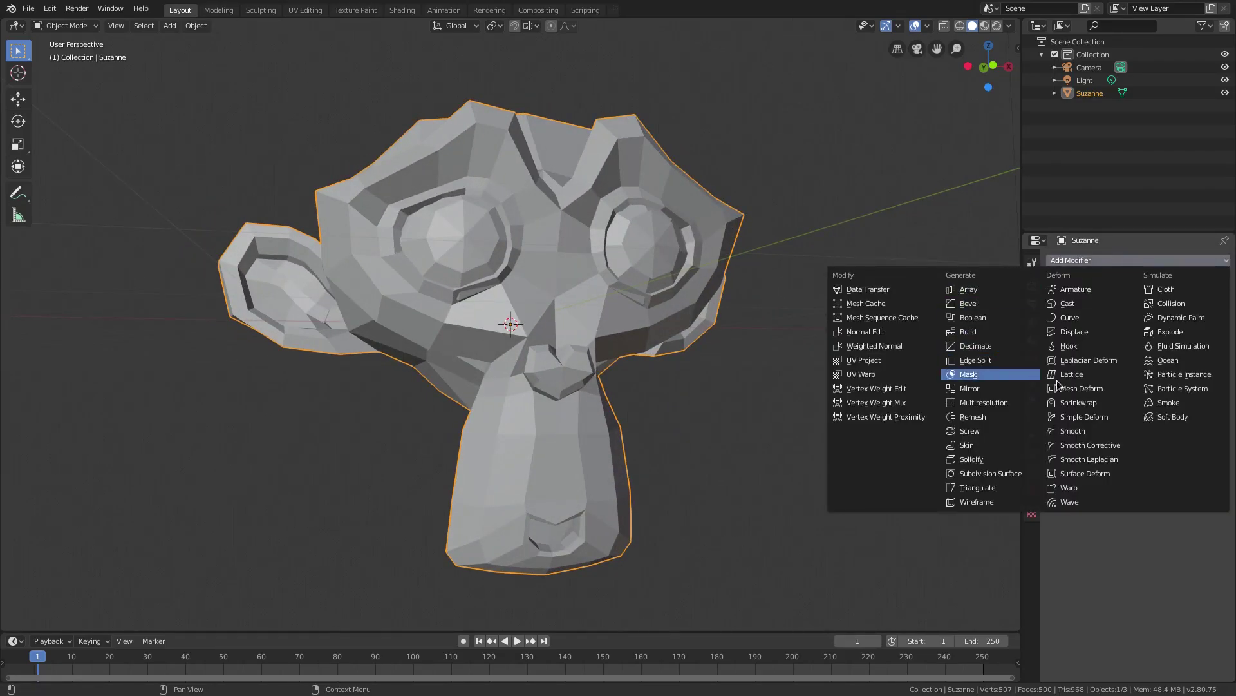
{"action": "left_click", "coordinate": [982, 502]}
{"action": "middle_click_drag", "start_coordinate": [679, 447], "coordinate": [724, 463]}
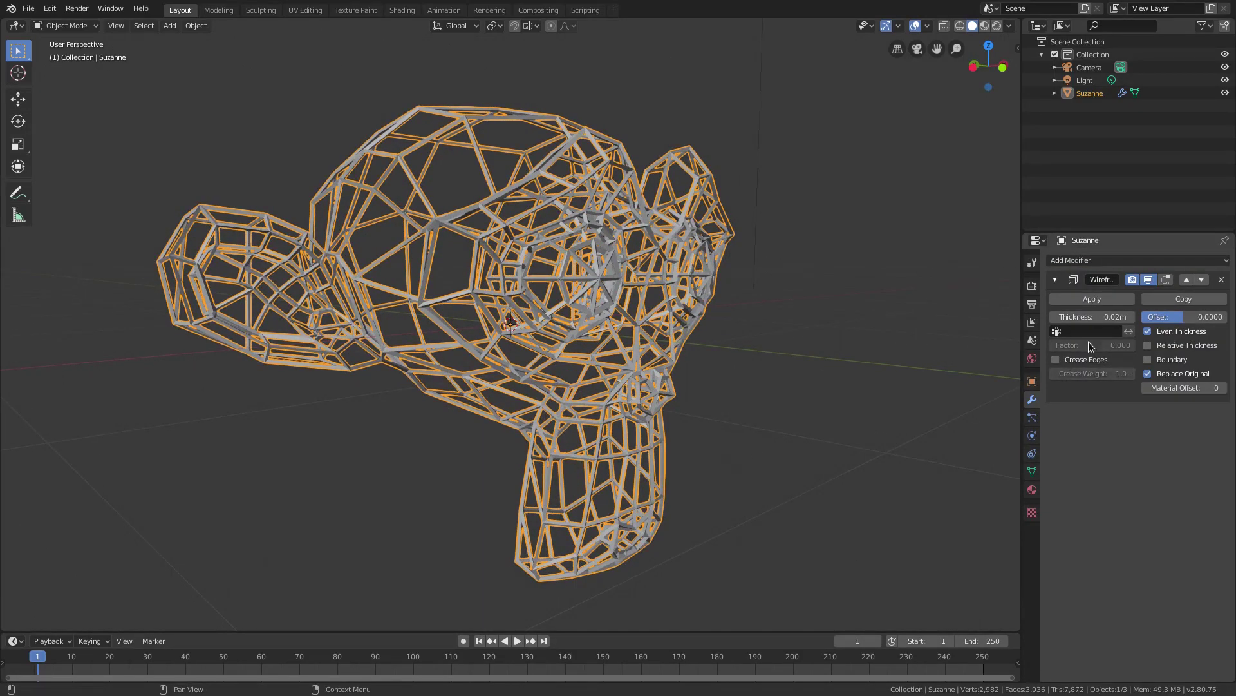
Try a Wireframe thickness of 0.004 m on the monkey and undo the change
{"action": "mouse_move", "coordinate": [1093, 317]}
{"action": "left_mouse_down"}
{"action": "mouse_move", "coordinate": [1069, 317]}
{"action": "mouse_move", "coordinate": [1114, 316]}
{"action": "mouse_move", "coordinate": [1073, 317]}
{"action": "left_mouse_up"}
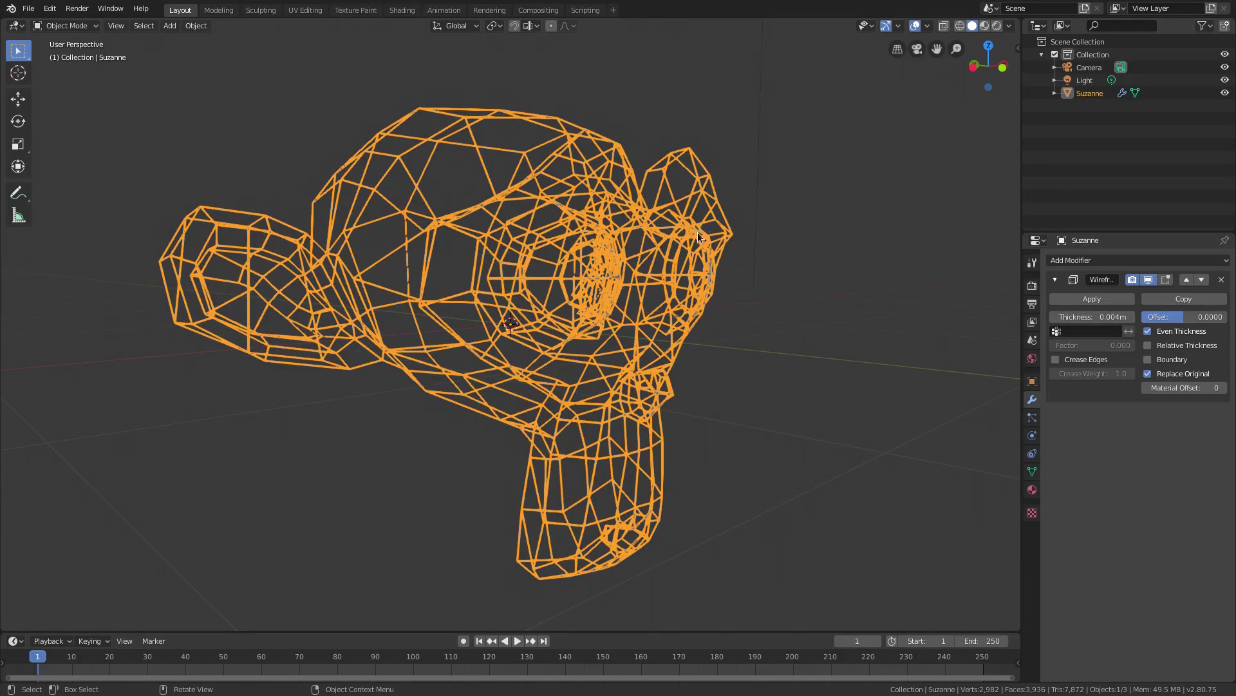
{"action": "key", "text": "ctrl+z"}
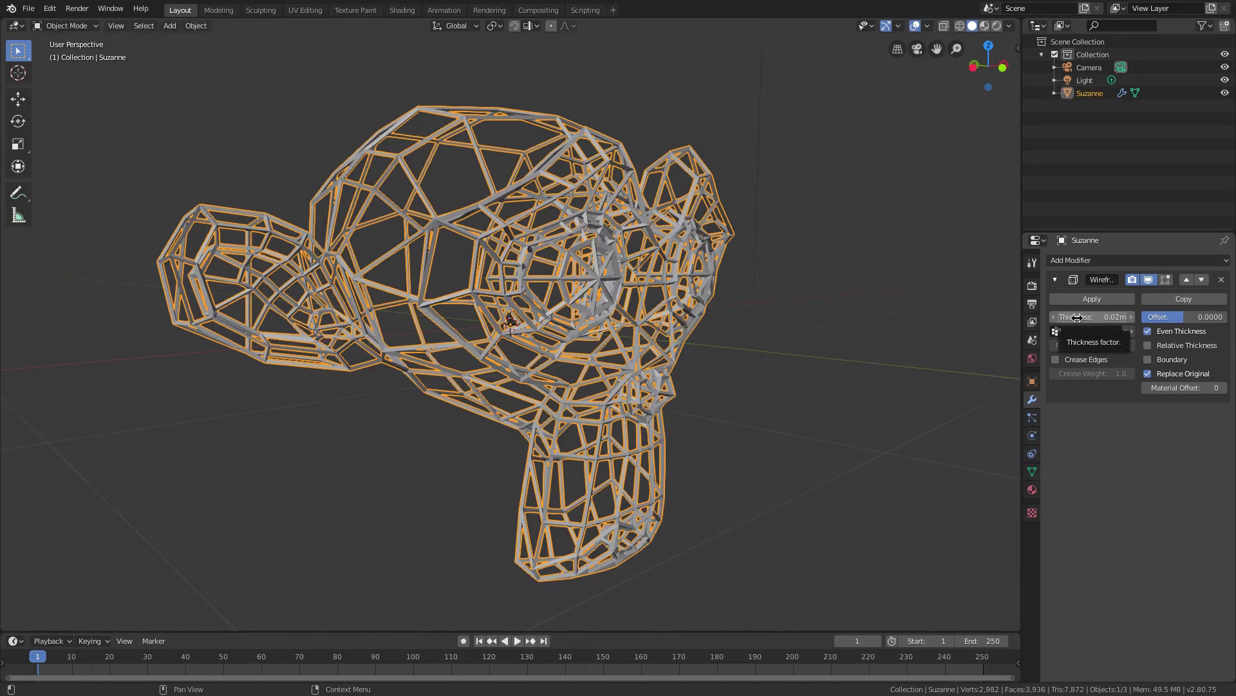
Duplicate the wireframe monkey in place and remove the Wireframe modifier from the copy
{"action": "middle_click_drag", "start_coordinate": [806, 436], "coordinate": [770, 431]}
{"action": "scroll", "coordinate": [770, 429], "scroll_direction": "down", "scroll_amount": 4}
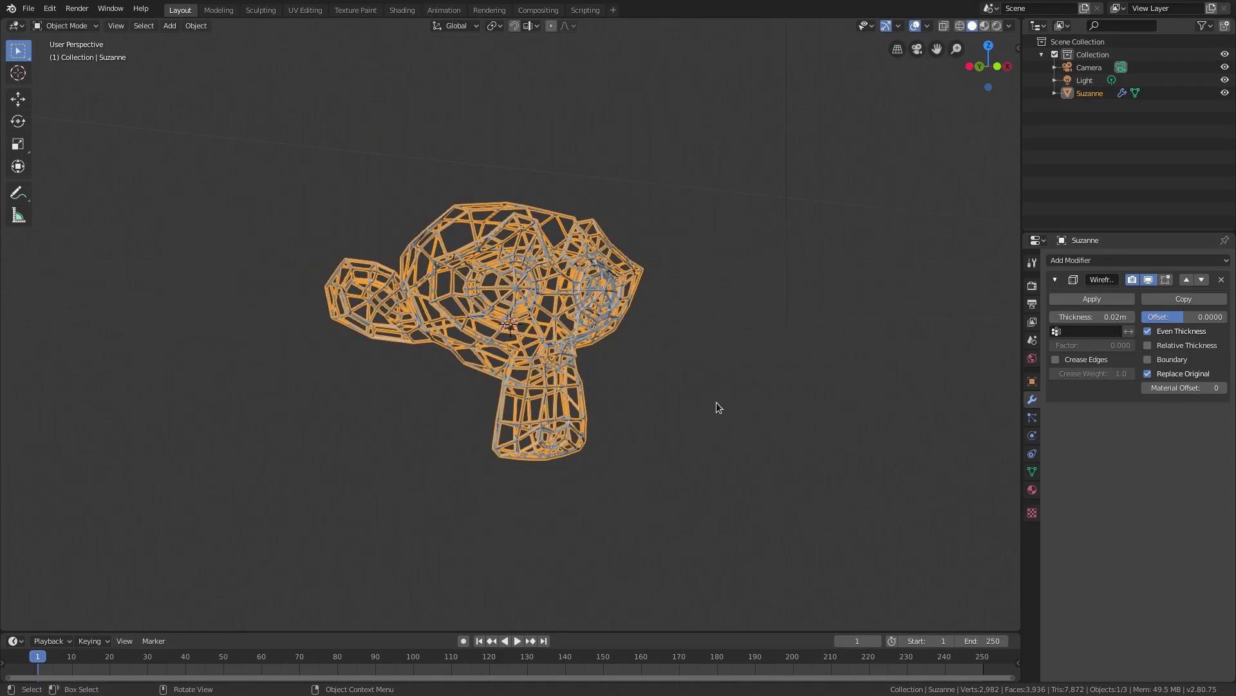
{"action": "key", "text": "shift+d"}
{"action": "right_click", "coordinate": [871, 179]}
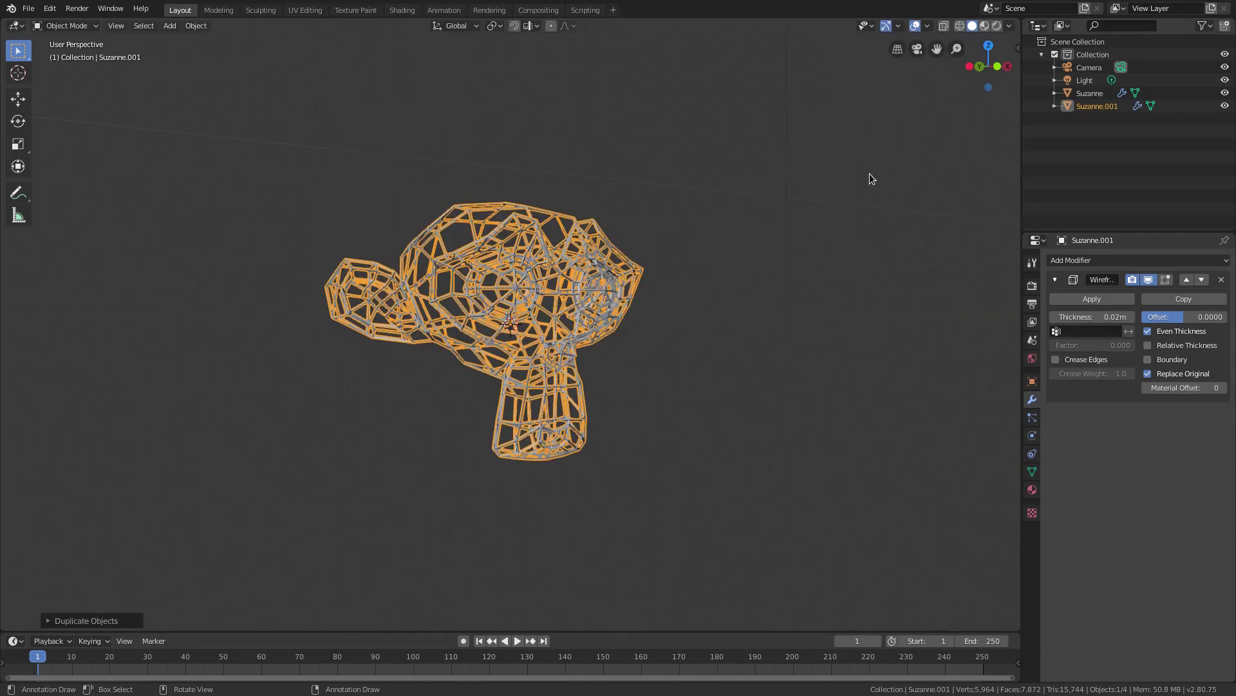
{"action": "middle_click_drag", "start_coordinate": [794, 317], "coordinate": [837, 329]}
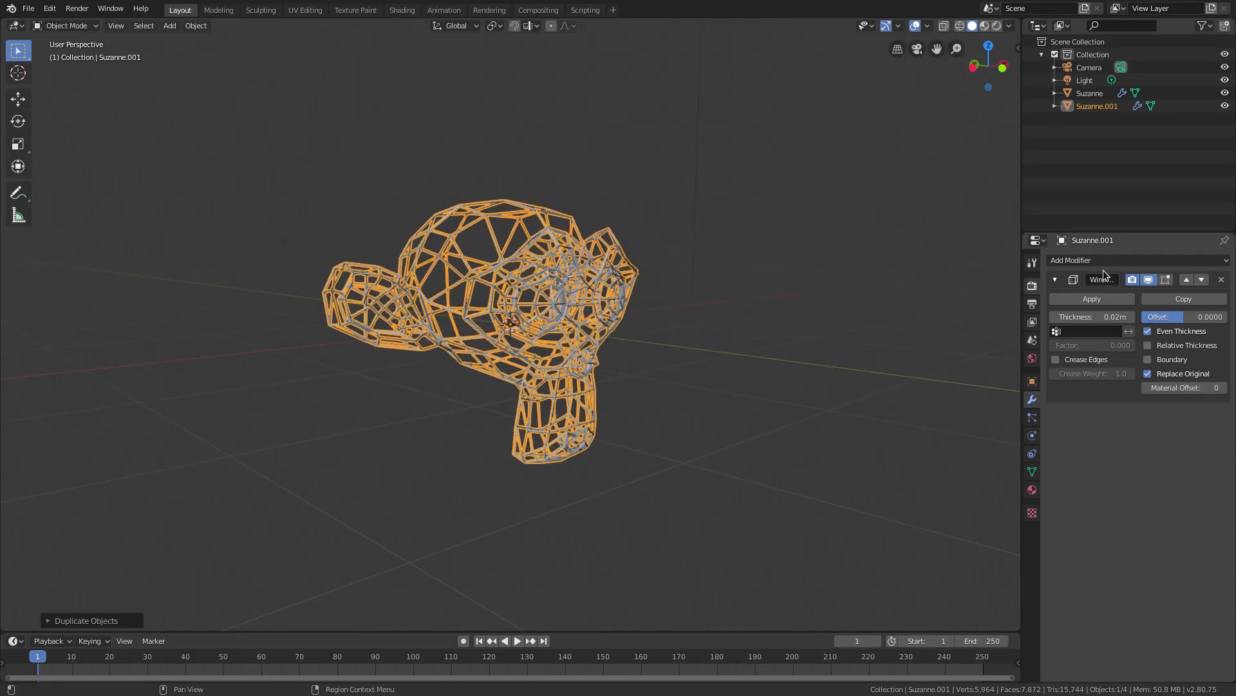
{"action": "left_click", "coordinate": [1223, 280]}
{"action": "scroll", "coordinate": [543, 337], "scroll_direction": "up", "scroll_amount": 3}
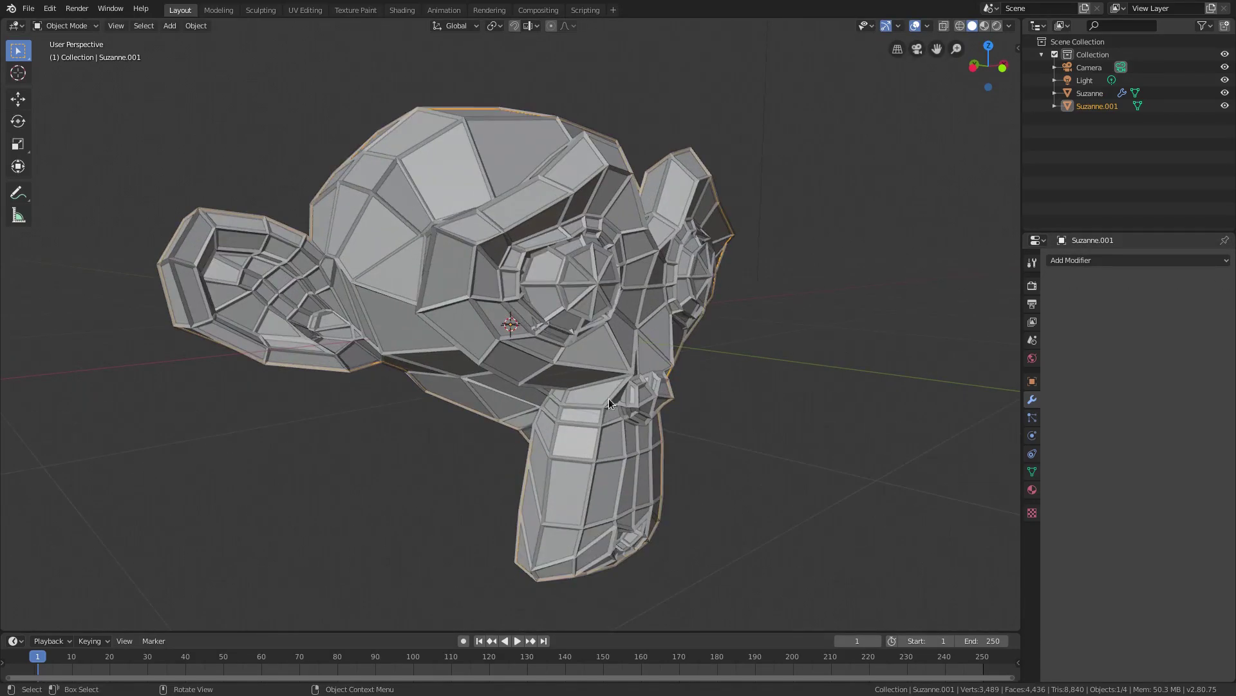
Add a Build modifier to the duplicated solid monkey
{"action": "middle_click_drag", "start_coordinate": [516, 332], "coordinate": [489, 438]}
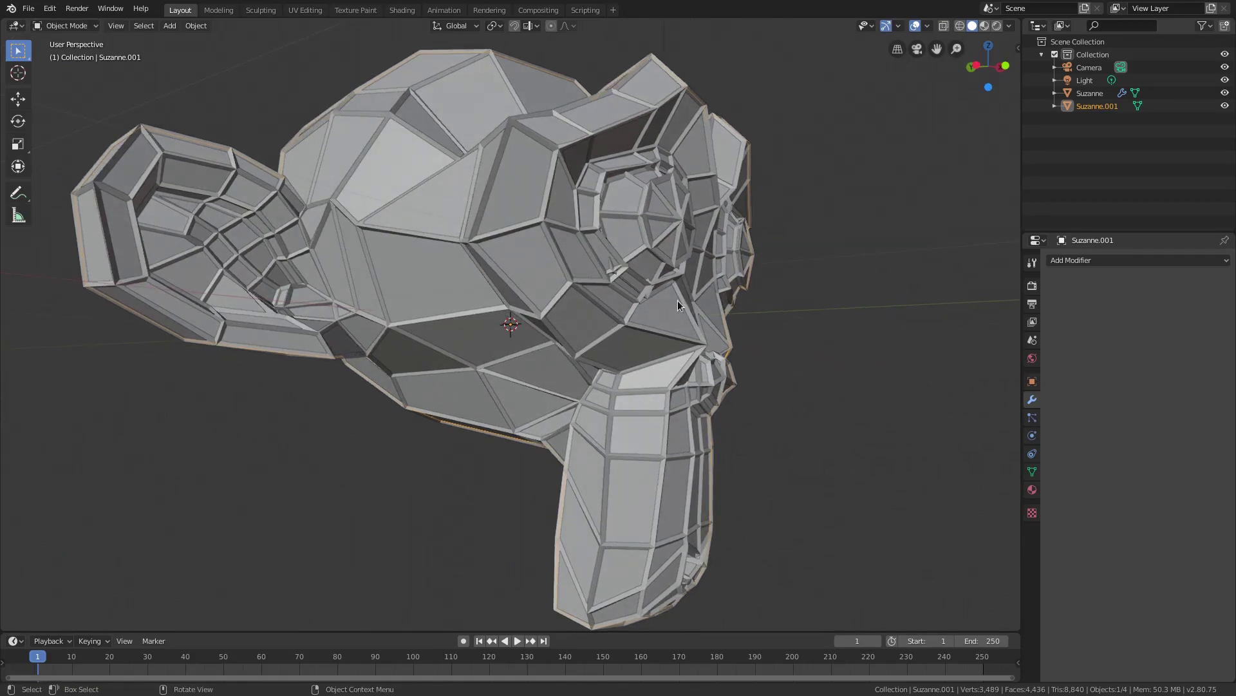
{"action": "left_click", "coordinate": [1151, 260]}
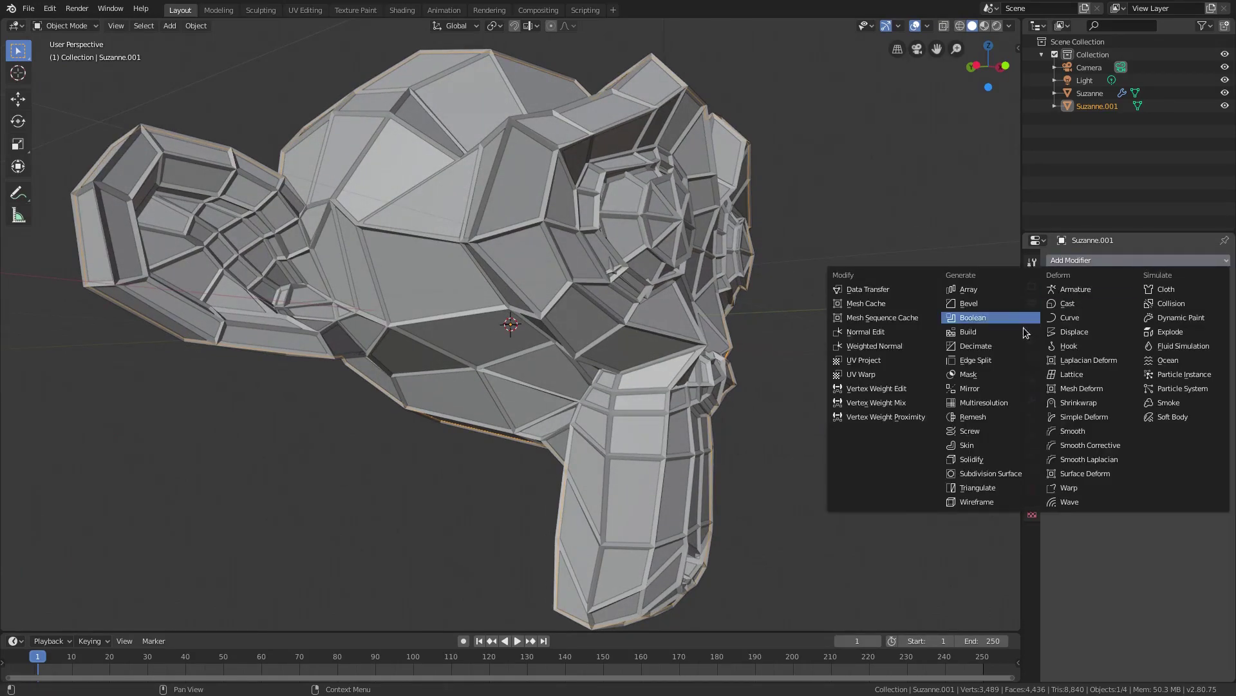
{"action": "left_click", "coordinate": [966, 339]}
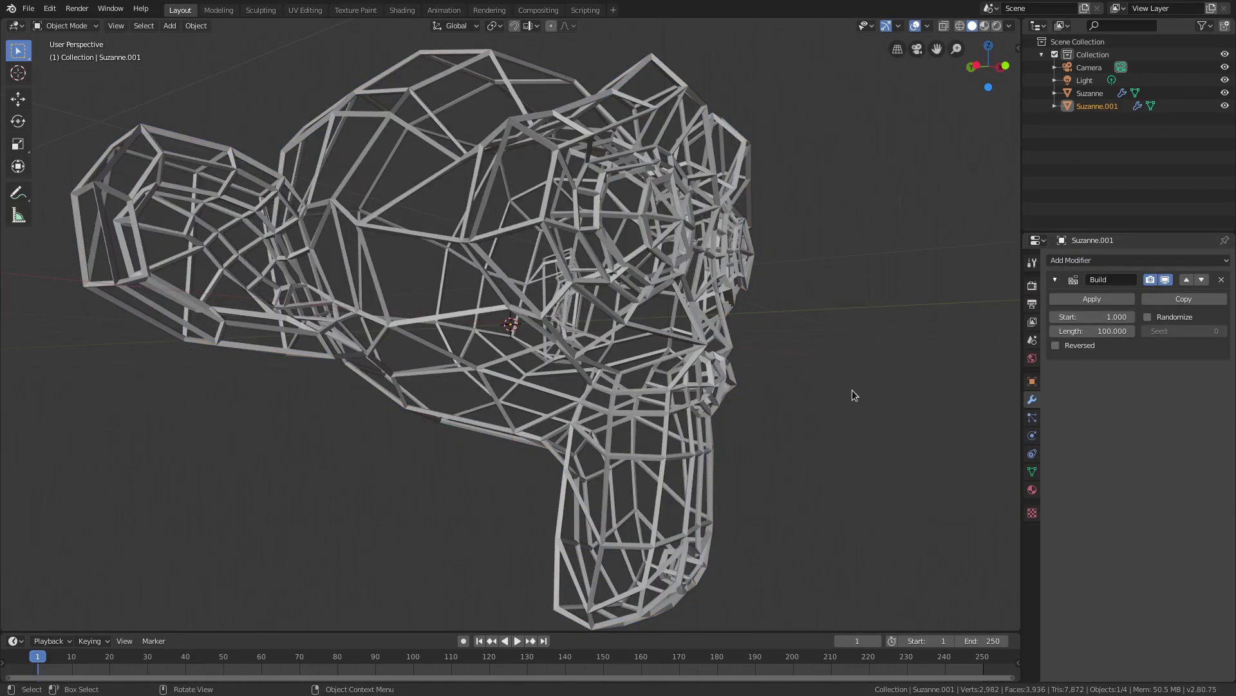
Hide the wireframe monkey and play the animation to preview the Build effect on the solid copy, stopping around frame 149
{"action": "left_click", "coordinate": [553, 431]}
{"action": "key", "text": "h"}
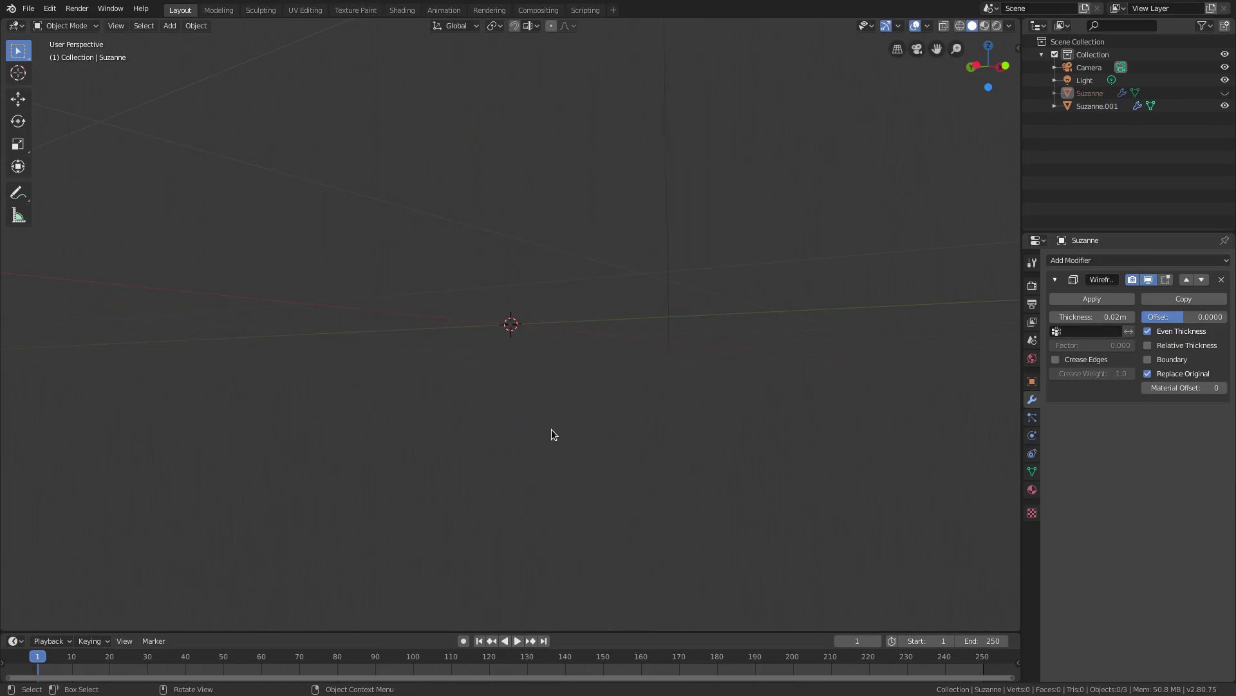
{"action": "left_click", "coordinate": [518, 640]}
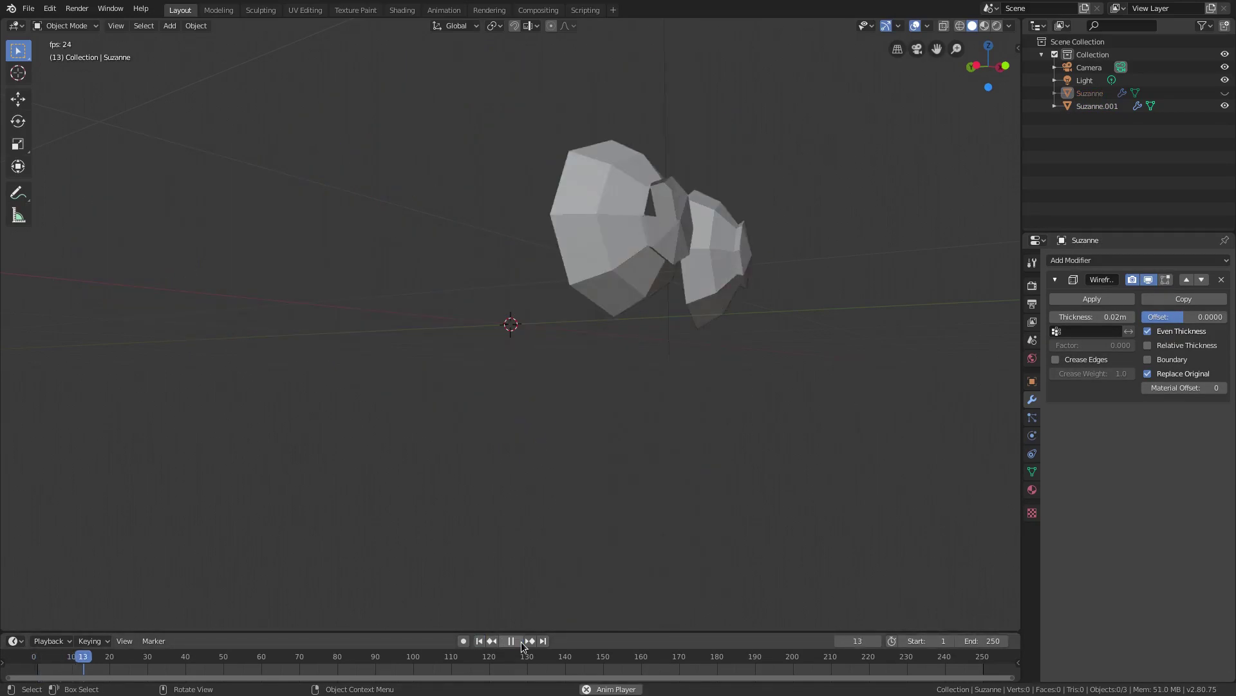
{"action": "middle_click_drag", "start_coordinate": [618, 567], "coordinate": [860, 515]}
{"action": "key", "text": "space"}
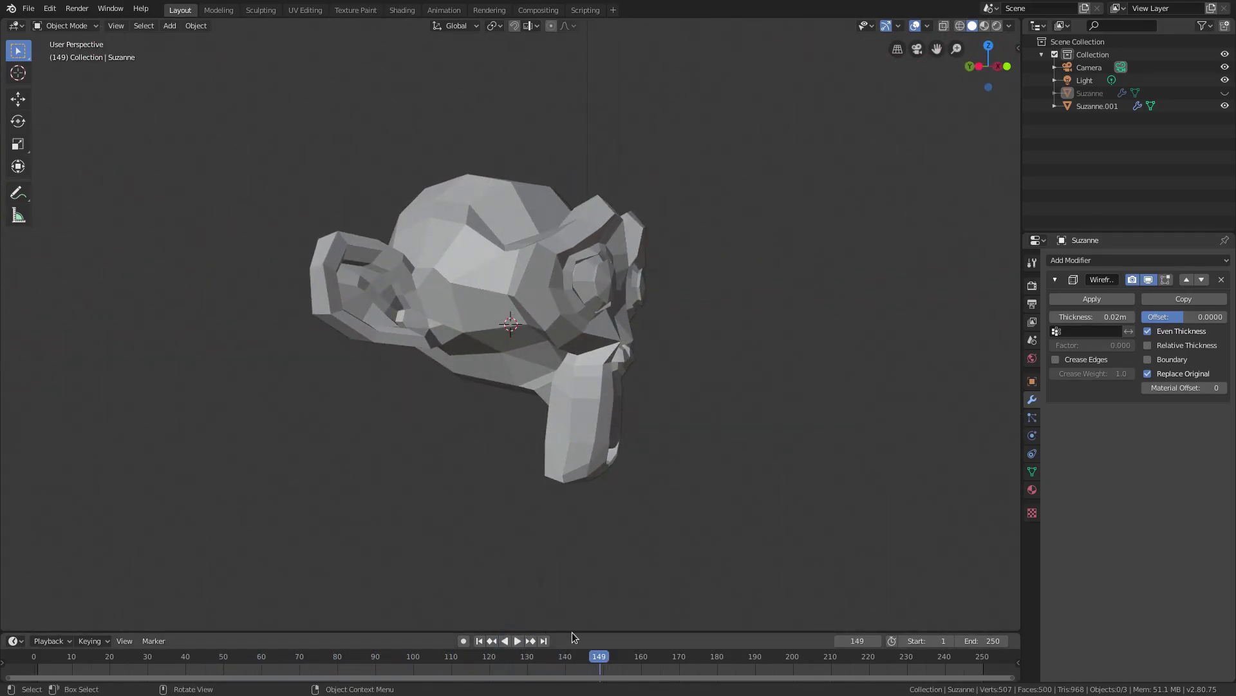
Enlarge the timeline, set the solid monkey's Build length to 150 and the animation's end frame to 150
{"action": "left_click_drag", "start_coordinate": [584, 636], "coordinate": [582, 603]}
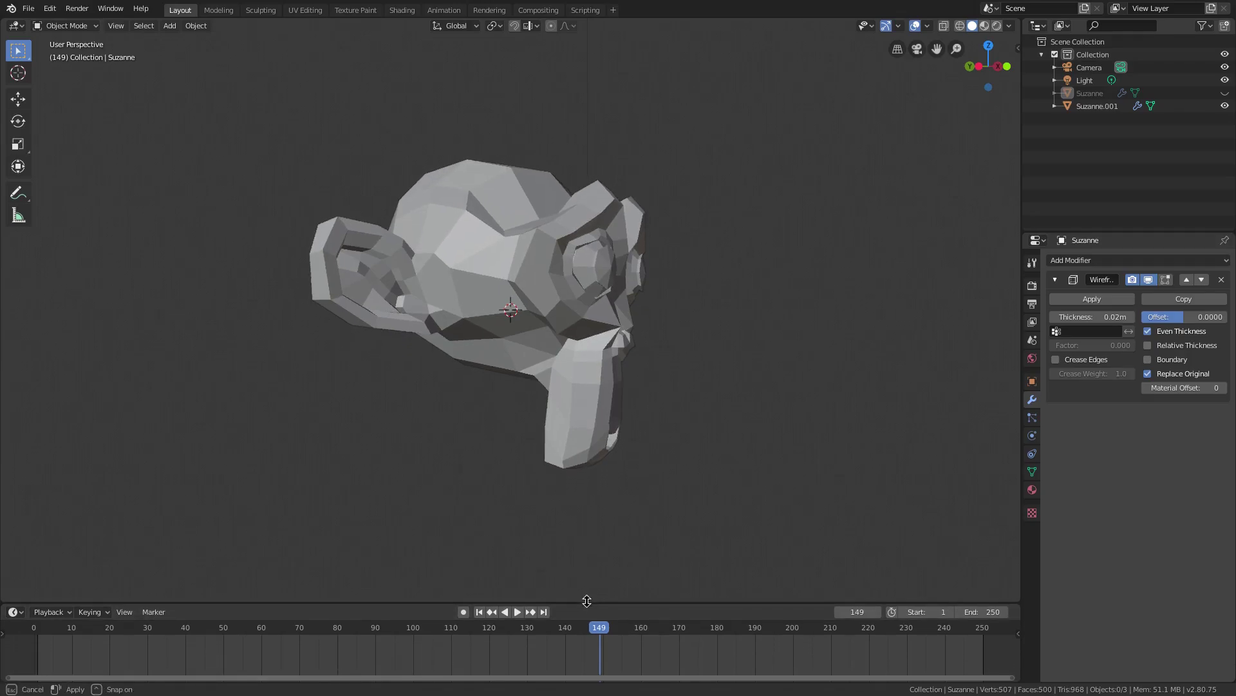
{"action": "left_click", "coordinate": [577, 311]}
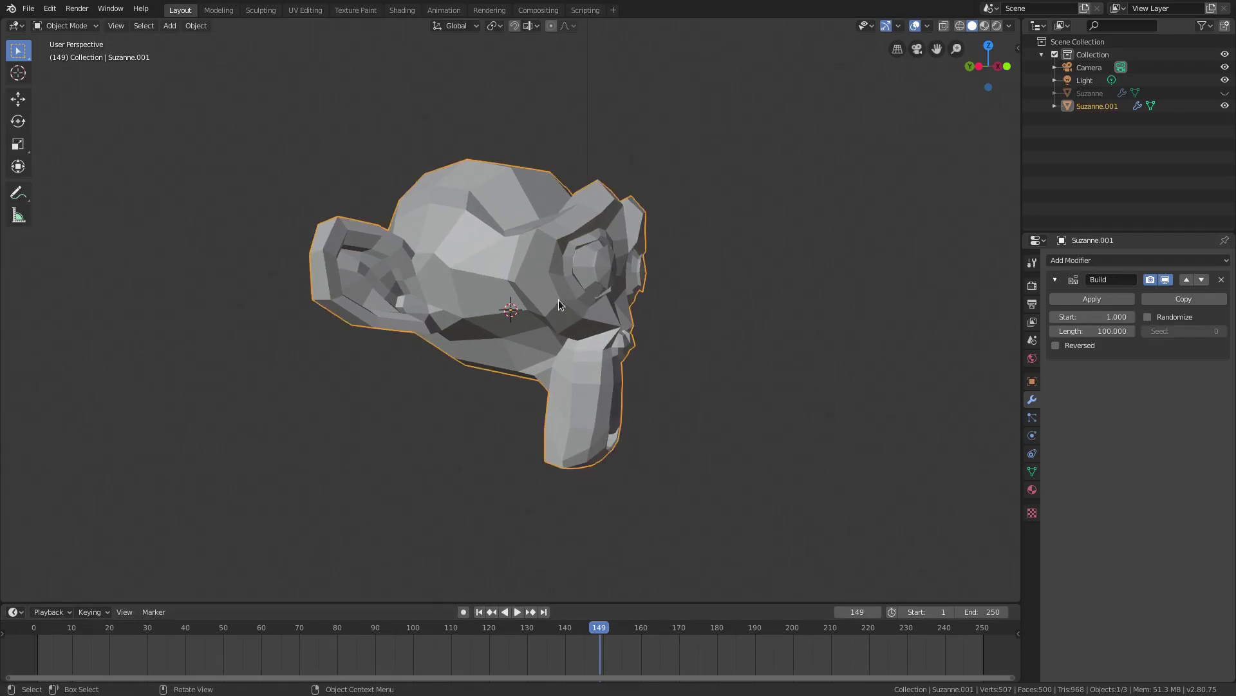
{"action": "left_click", "coordinate": [1082, 331]}
{"action": "type", "text": "150"}
{"action": "key", "text": "Return"}
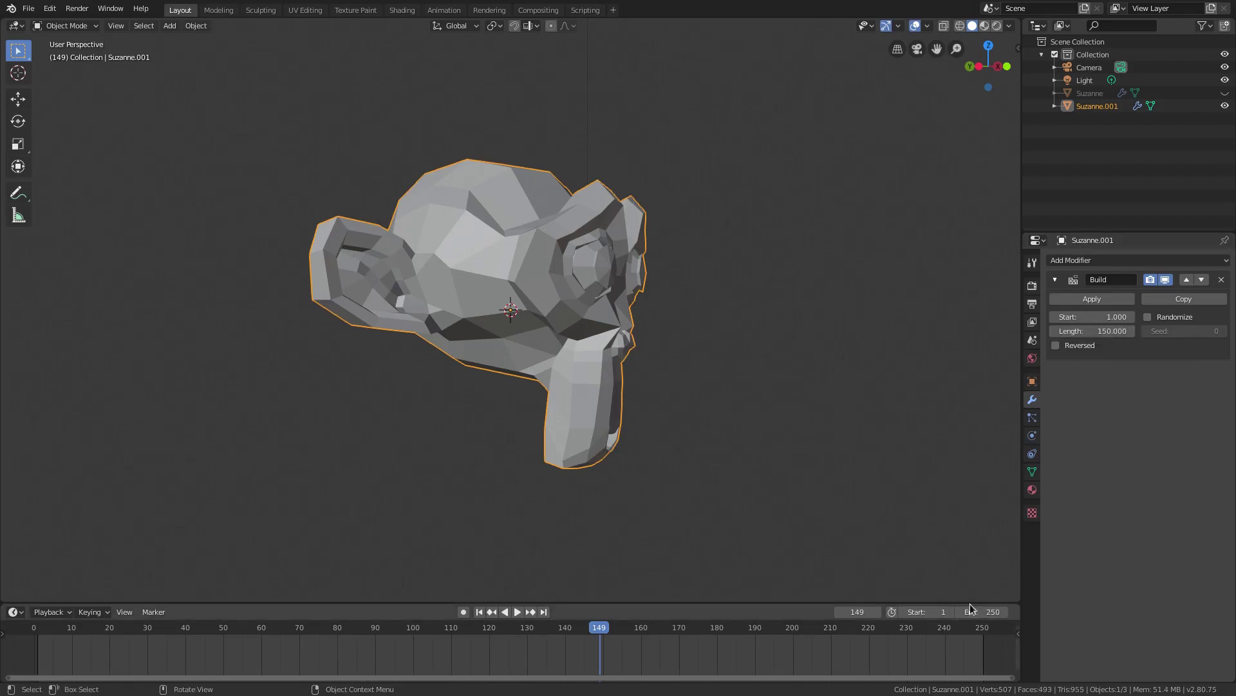
{"action": "left_click", "coordinate": [975, 611]}
{"action": "type", "text": "150"}
{"action": "key", "text": "Return"}
Set the solid monkey's Build start to 25 and length to 125, and the animation's end frame to 200
{"action": "left_click", "coordinate": [1093, 316]}
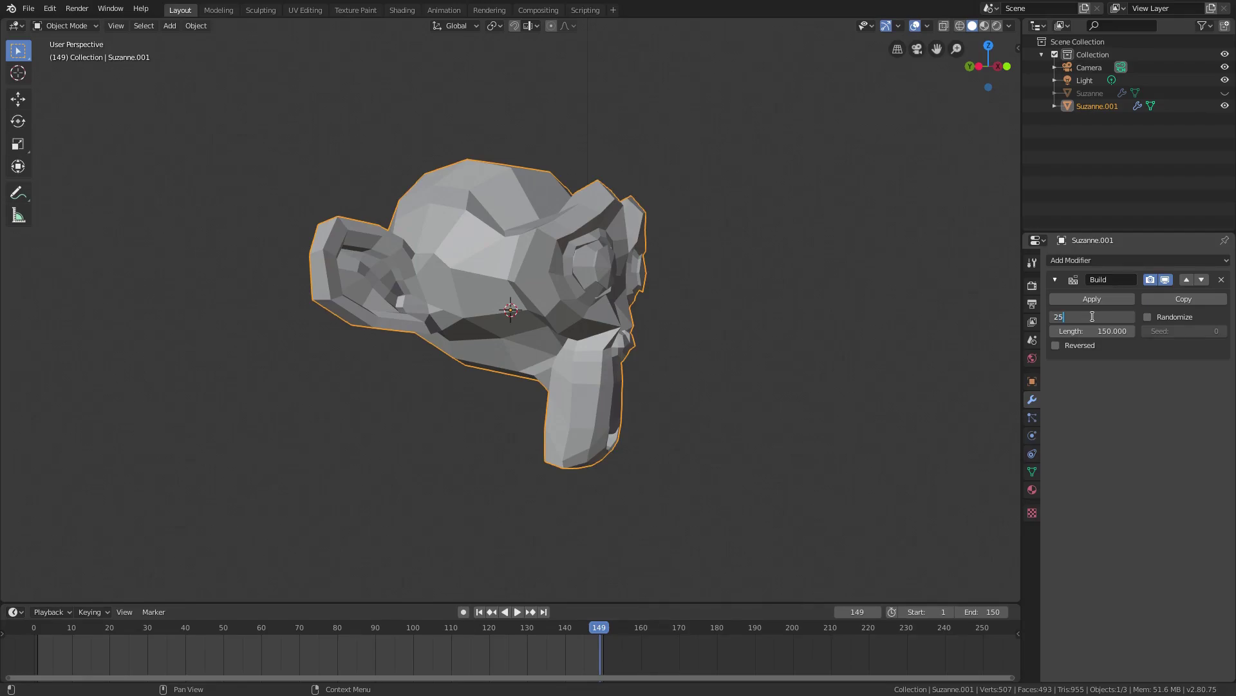
{"action": "type", "text": "25"}
{"action": "key", "text": "Return"}
{"action": "middle_click_drag", "start_coordinate": [897, 415], "coordinate": [817, 414]}
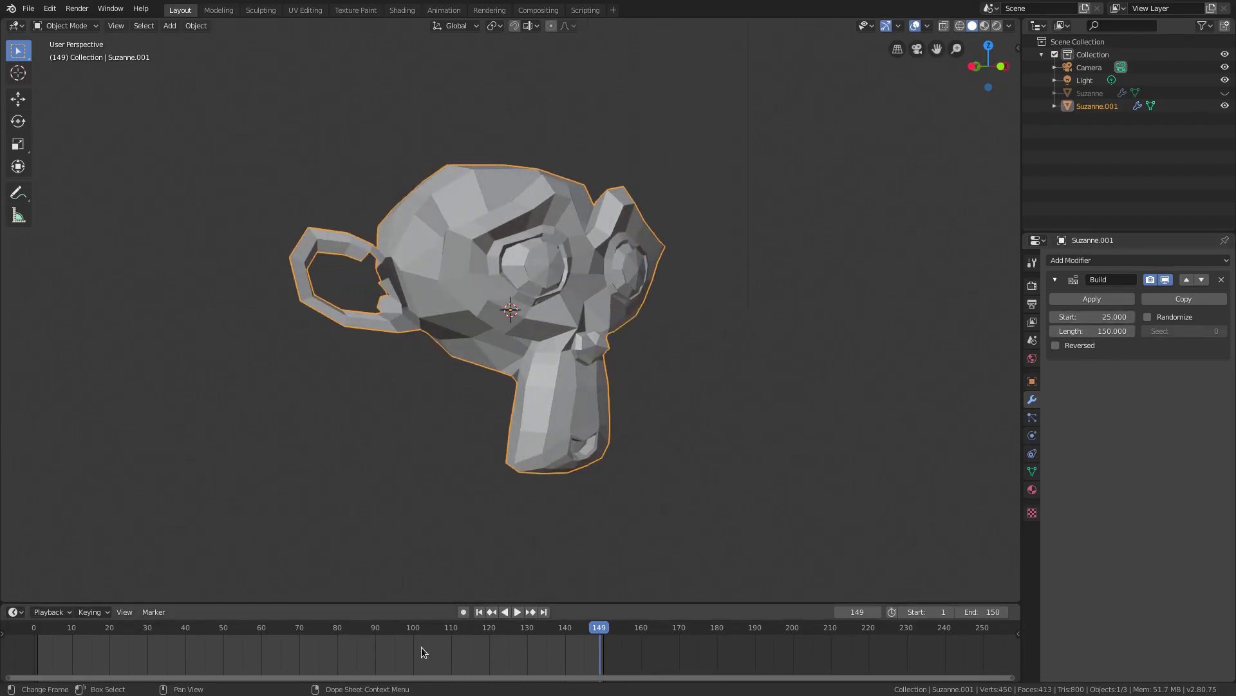
{"action": "left_click", "coordinate": [480, 611]}
{"action": "left_click", "coordinate": [517, 611]}
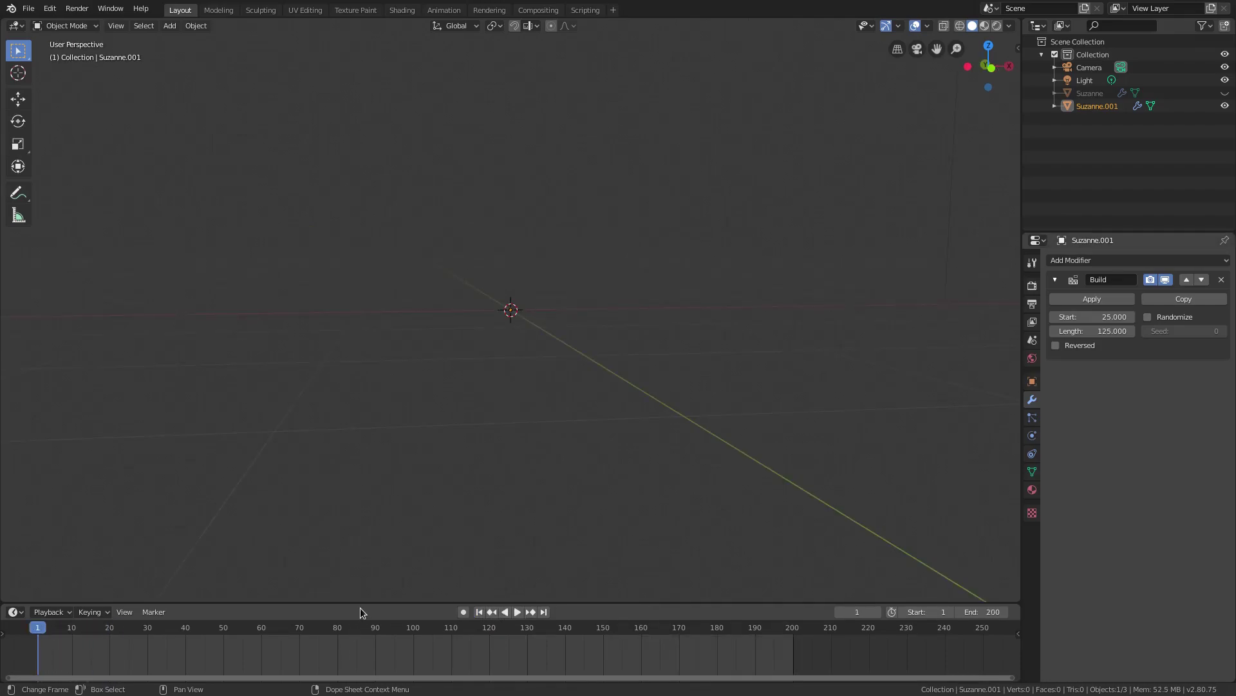
Scrub to frame 88, unhide the wireframe monkey and select it
{"action": "left_click_drag", "start_coordinate": [306, 627], "coordinate": [369, 628]}
{"action": "middle_click_drag", "start_coordinate": [433, 445], "coordinate": [511, 442]}
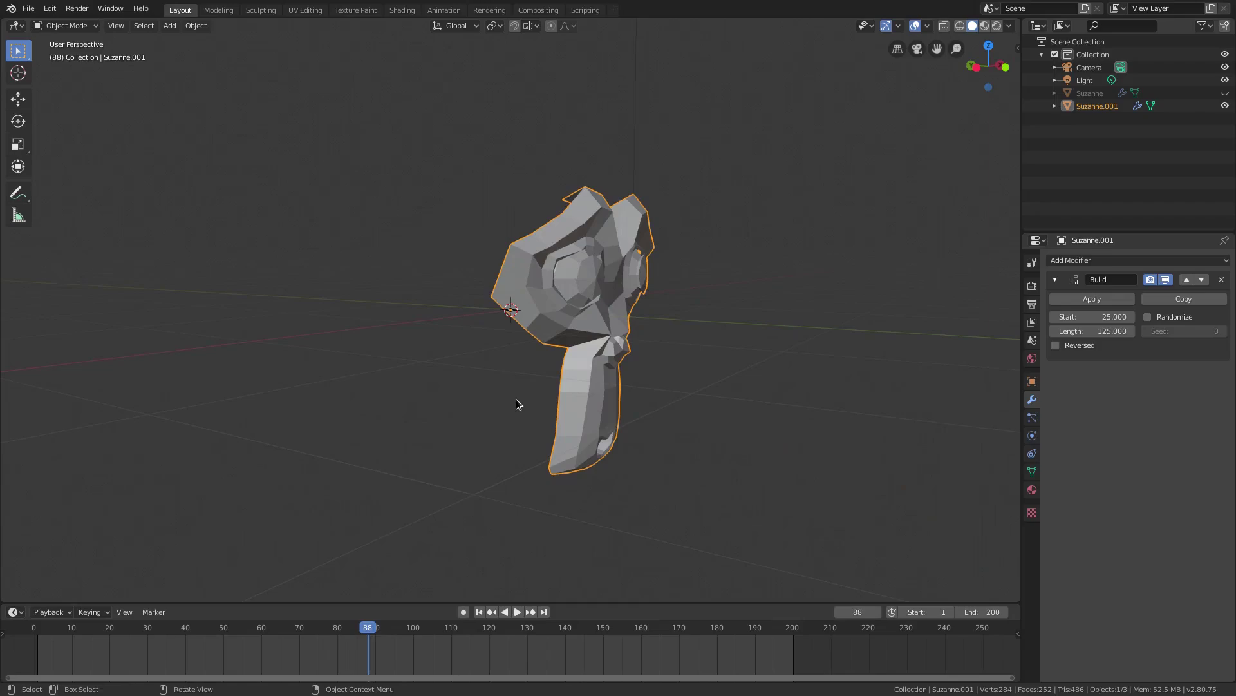
{"action": "key", "text": "alt+h"}
{"action": "left_click", "coordinate": [479, 173]}
{"action": "middle_click_drag", "start_coordinate": [805, 288], "coordinate": [781, 286]}
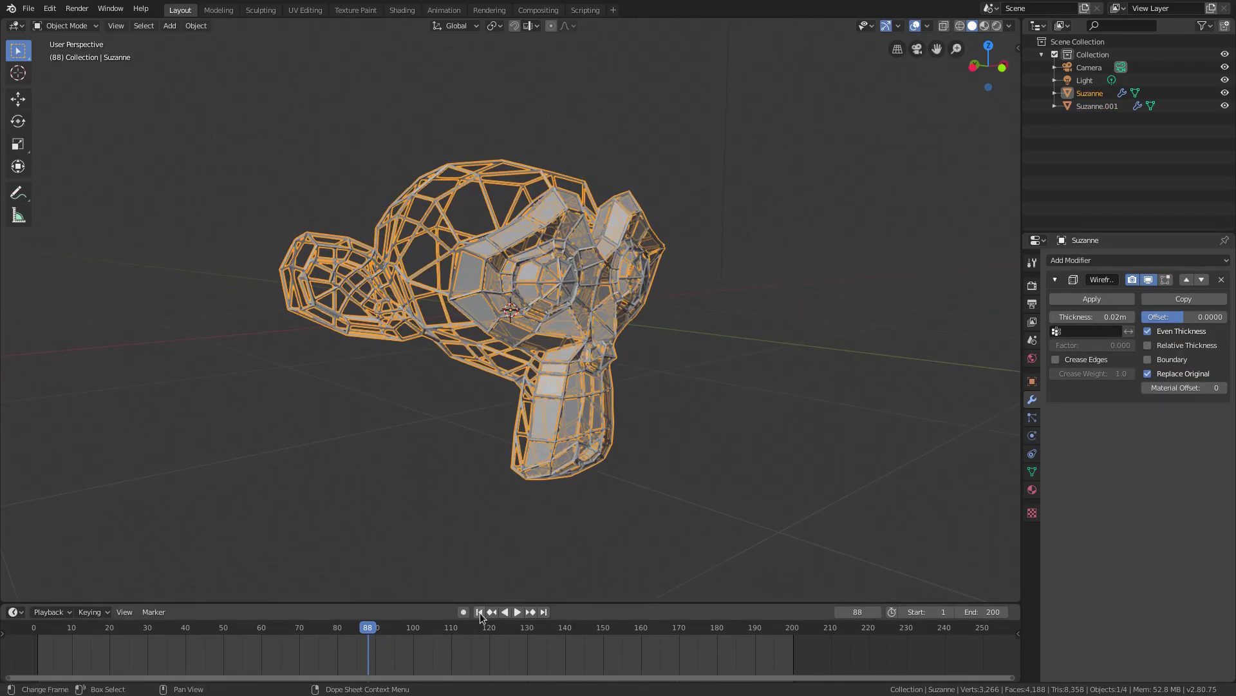
Insert a keyframe for the Wireframe modifier's 0.02 m thickness at frame 30
{"action": "left_click", "coordinate": [479, 612]}
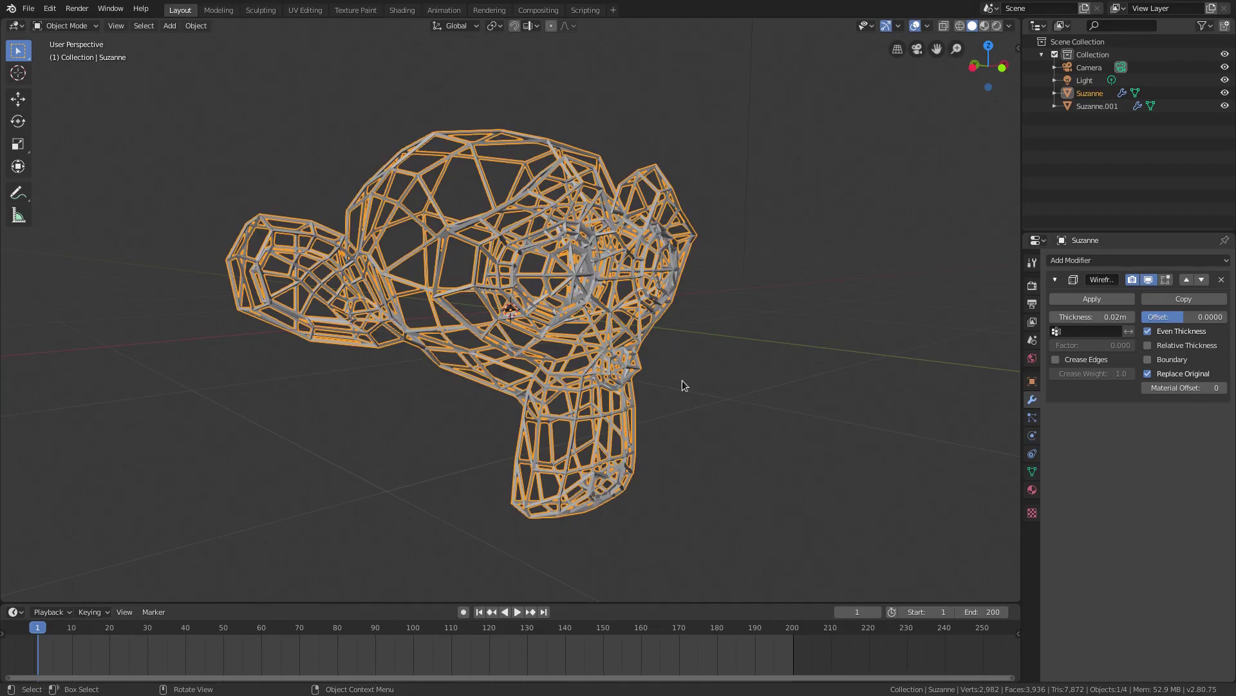
{"action": "left_click_drag", "start_coordinate": [39, 629], "coordinate": [148, 630]}
{"action": "key", "text": "space"}
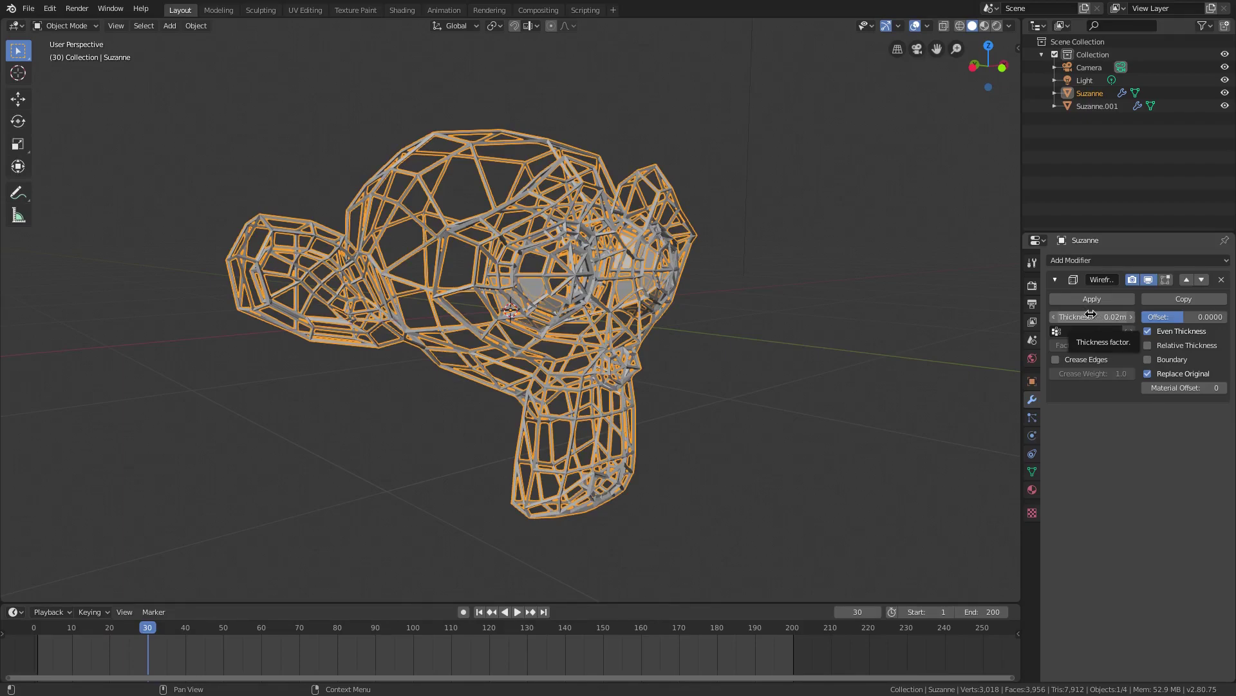
{"action": "key", "text": "i"}
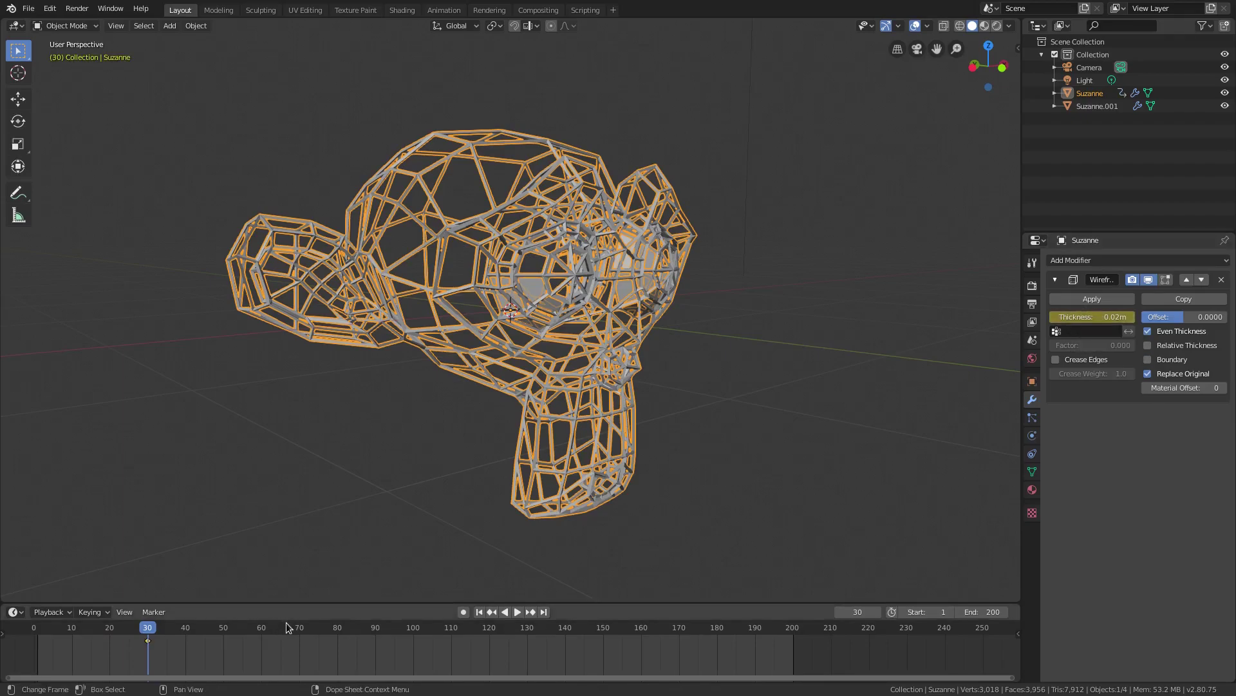
Set the Wireframe thickness to 0 m at frame 1 and keyframe it
{"action": "left_click", "coordinate": [481, 614]}
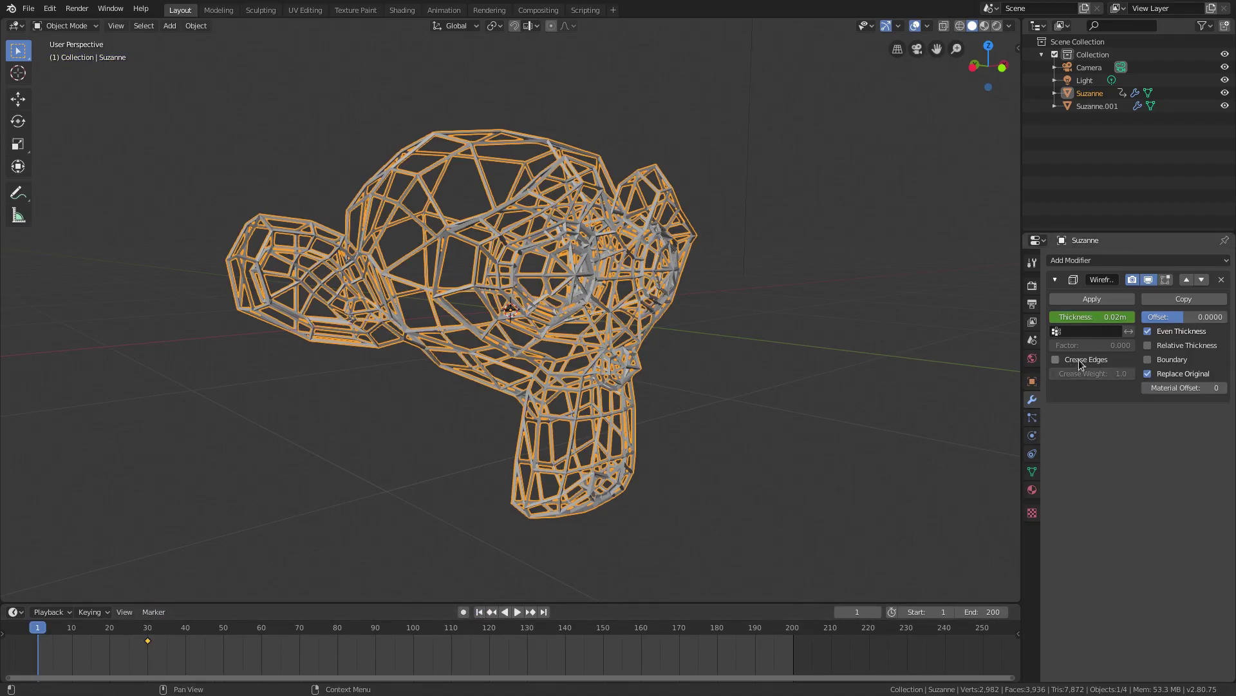
{"action": "left_click", "coordinate": [1083, 317]}
{"action": "type", "text": "0"}
{"action": "key", "text": "Return"}
{"action": "key", "text": "i"}
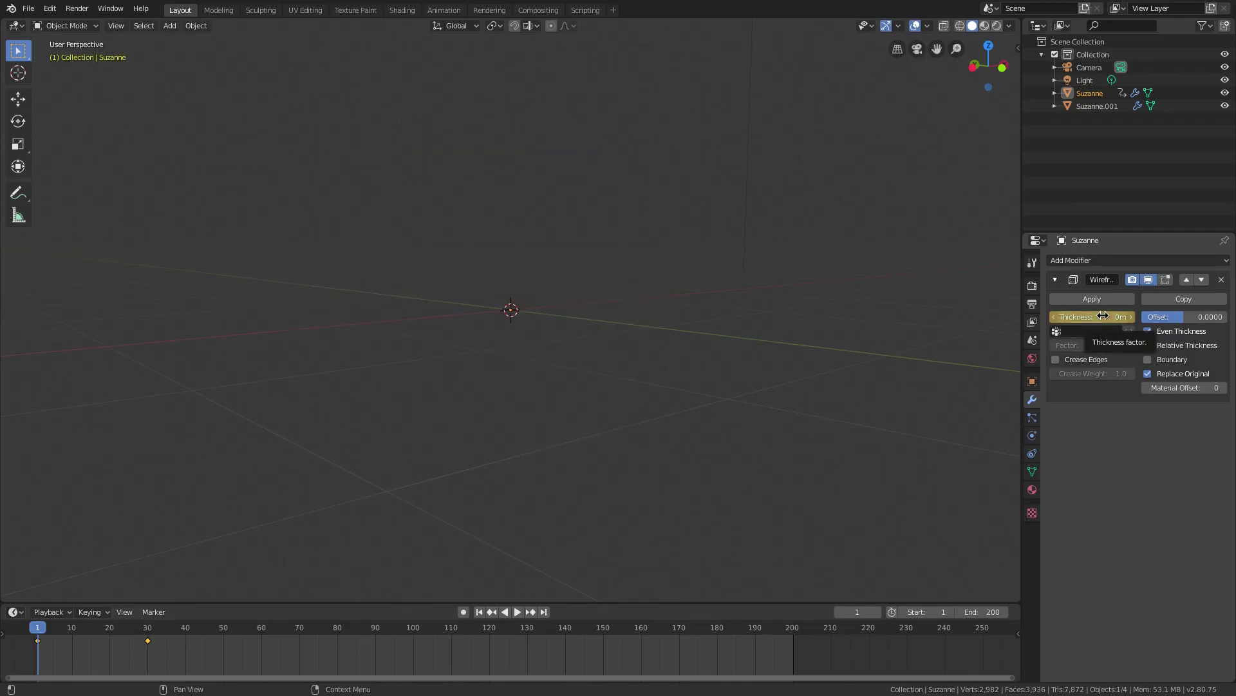
Hide the viewport overlays and play and step through the opening frames forwards and backwards to check the animated wireframe thickness
{"action": "key", "text": "space"}
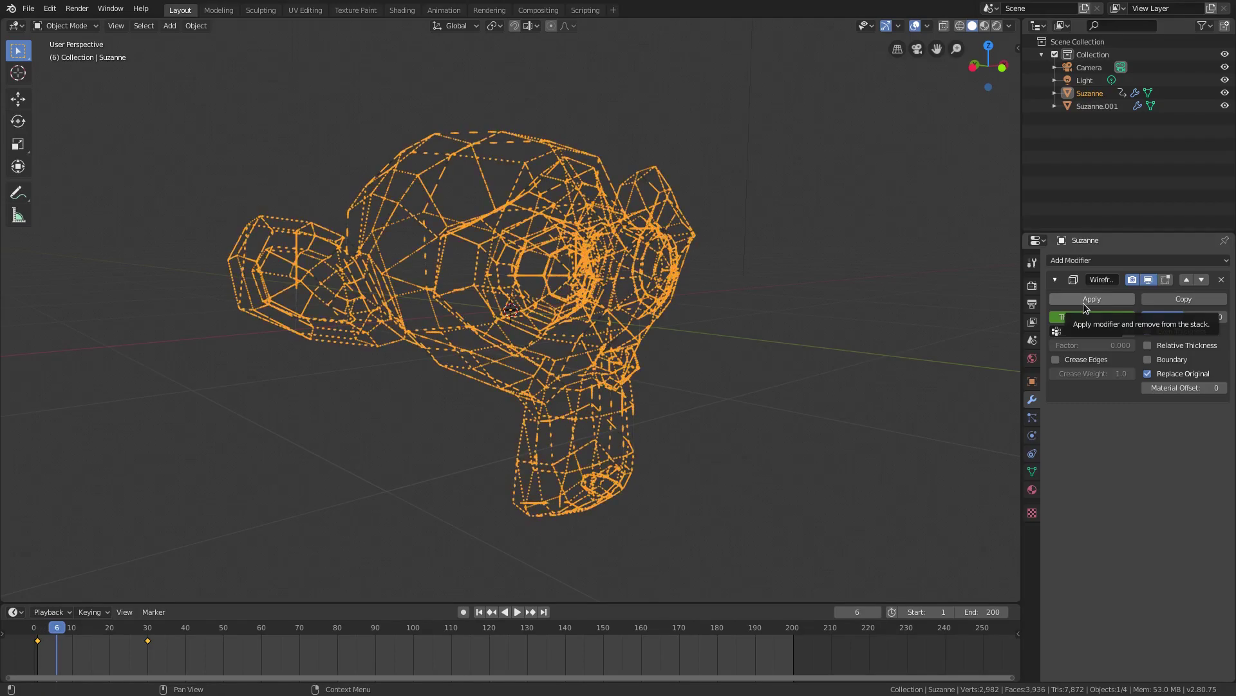
{"action": "left_click", "coordinate": [916, 27]}
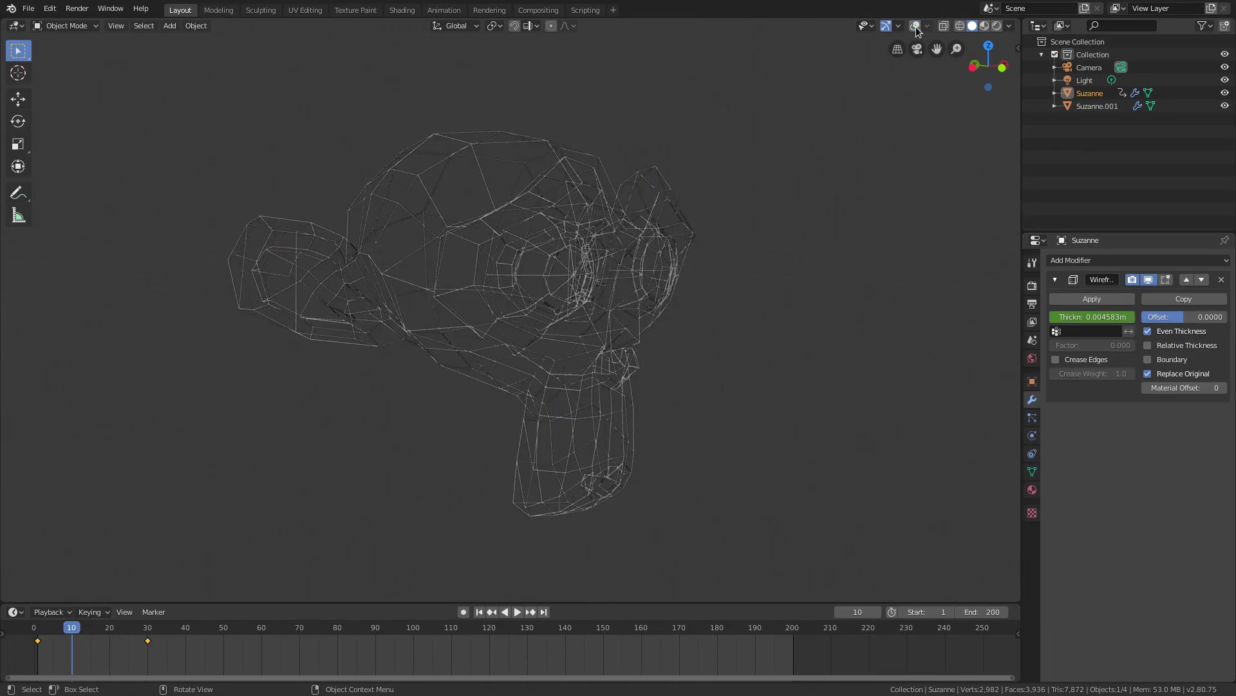
{"action": "key", "text": "Left"}
{"action": "key", "text": "Left"}
{"action": "key", "text": "Left"}
{"action": "key", "text": "Left"}
{"action": "key", "text": "Left"}
{"action": "key", "text": "Left"}
{"action": "key", "text": "Left"}
{"action": "key", "text": "Left"}
{"action": "key", "text": "Left"}
{"action": "key", "text": "Right"}
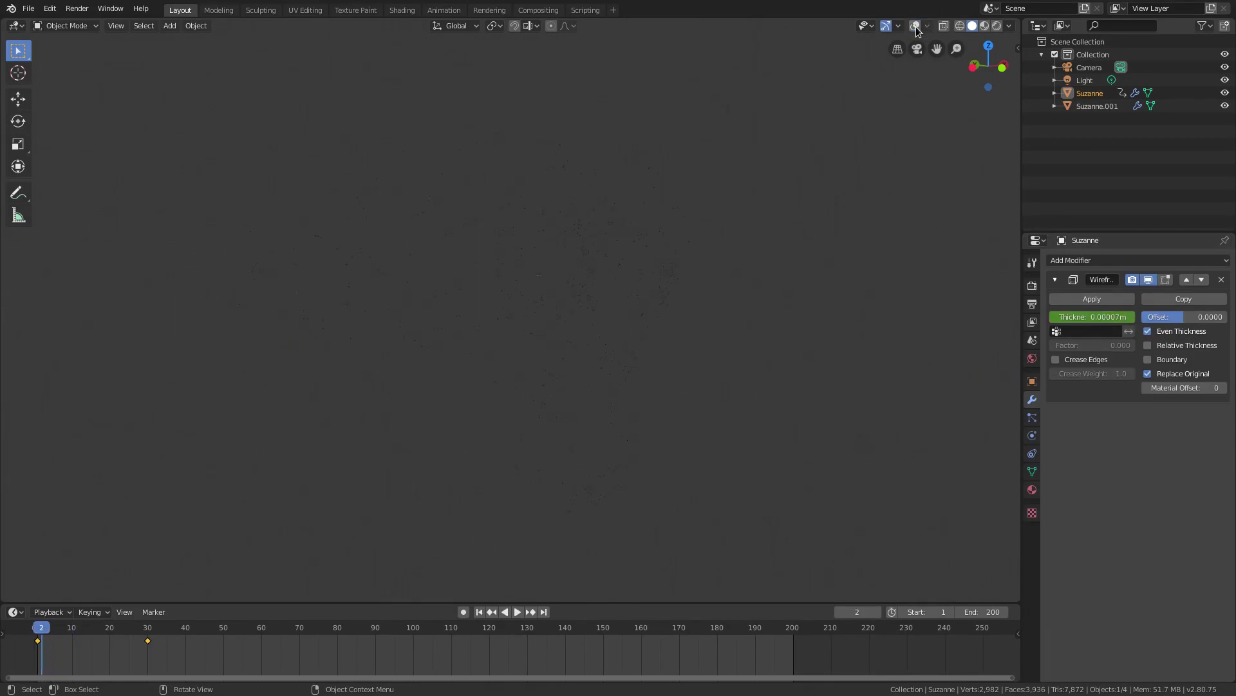
{"action": "key", "text": "space"}
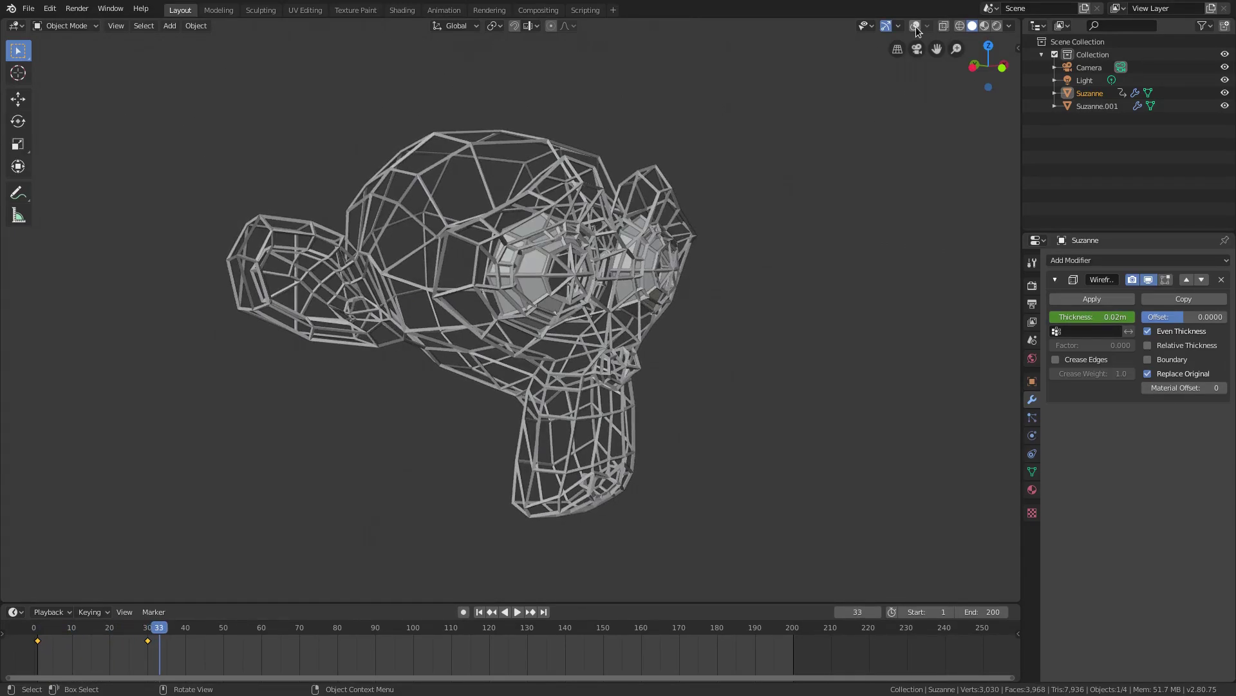
{"action": "key", "text": "shift+ctrl+space"}
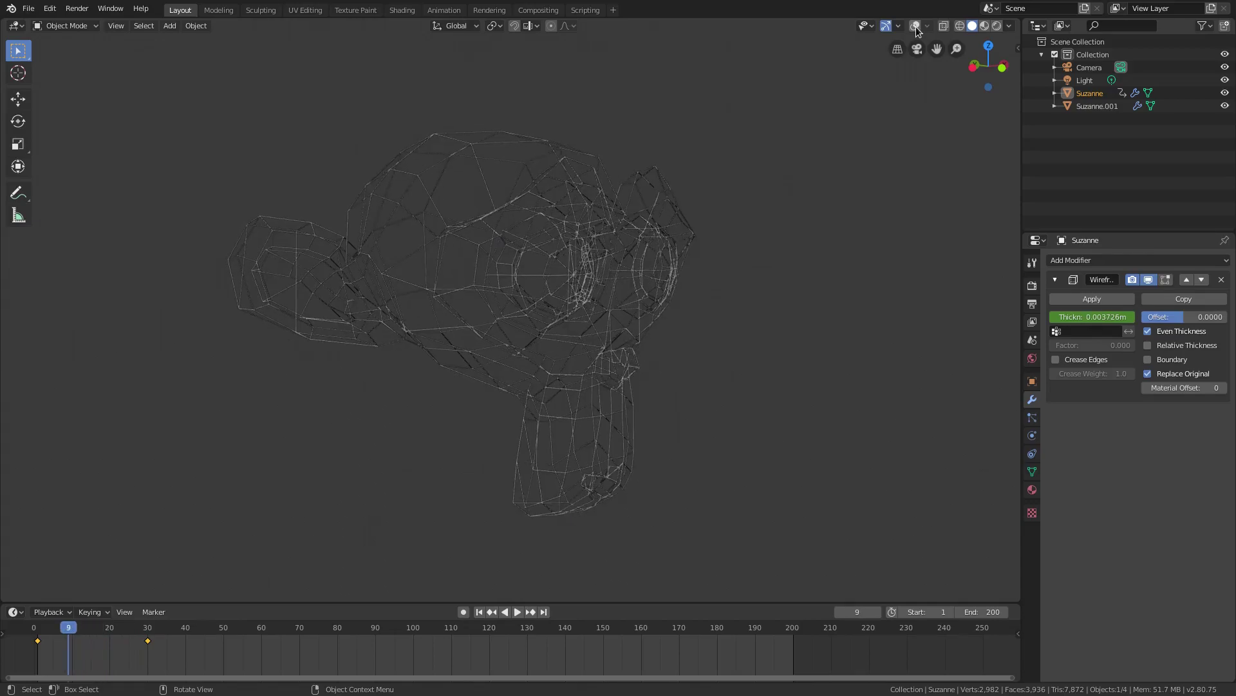
Play the combined wireframe and Build animation from frame 1, viewing it from the side, and stop around frame 128
{"action": "left_click", "coordinate": [479, 612]}
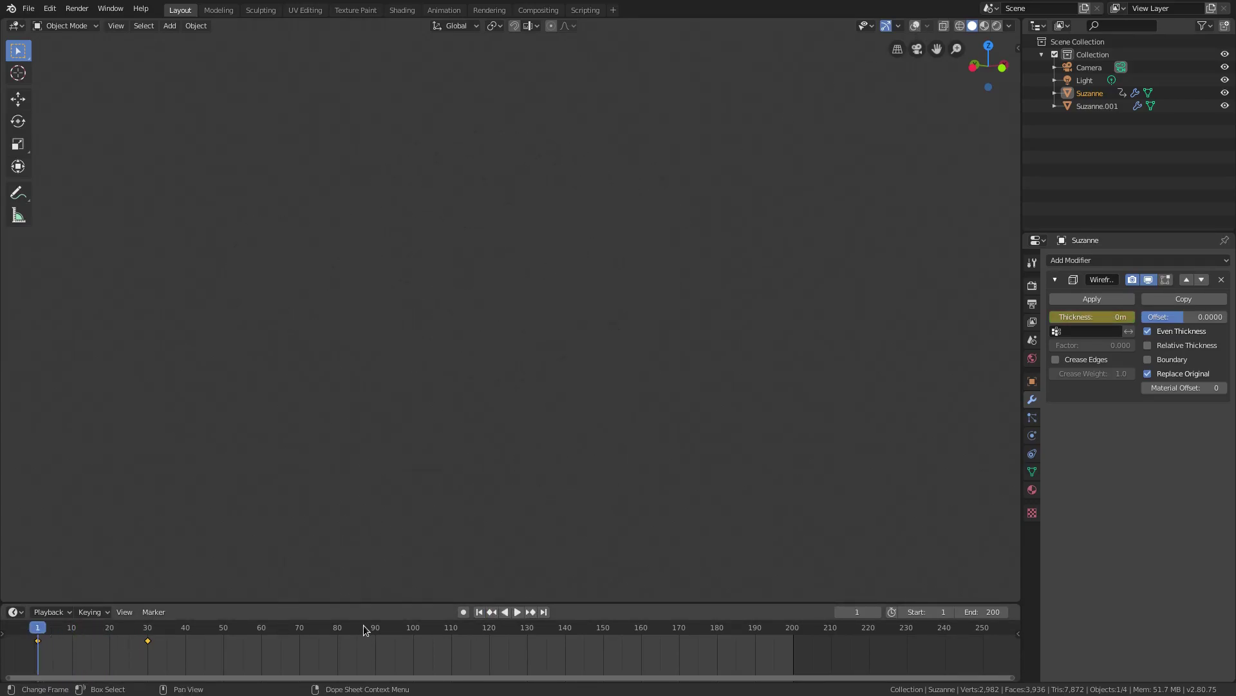
{"action": "left_click", "coordinate": [517, 612]}
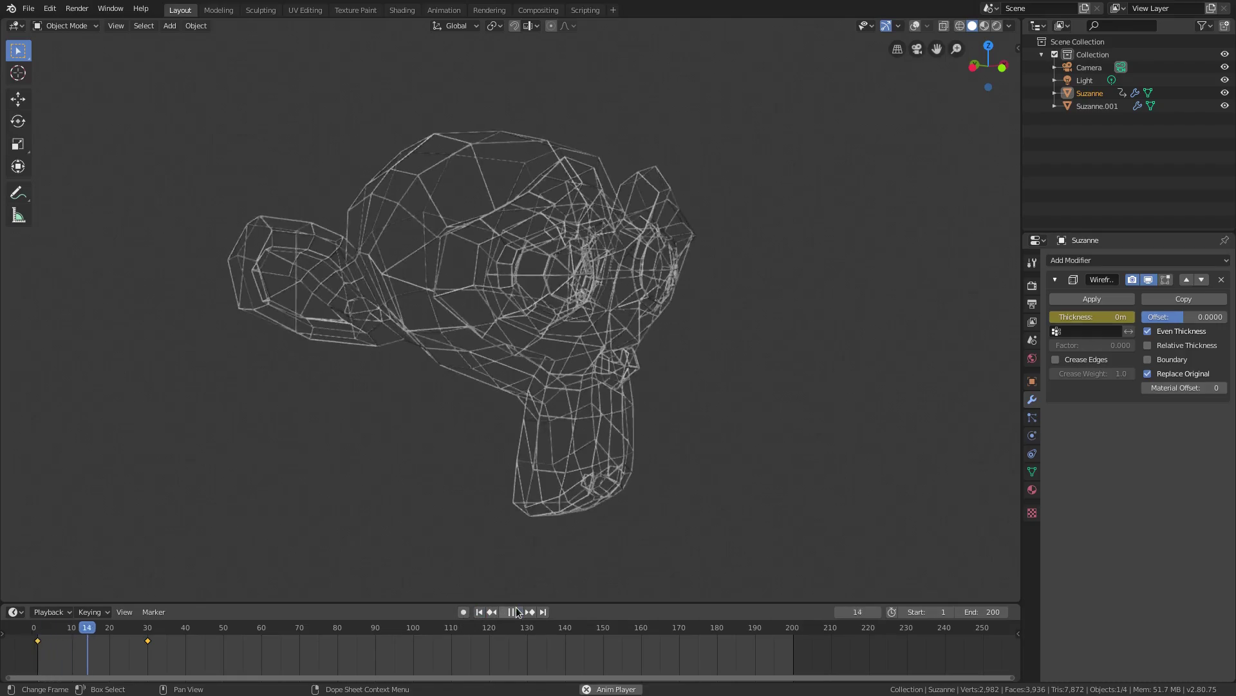
{"action": "middle_click_drag", "start_coordinate": [717, 429], "coordinate": [798, 454]}
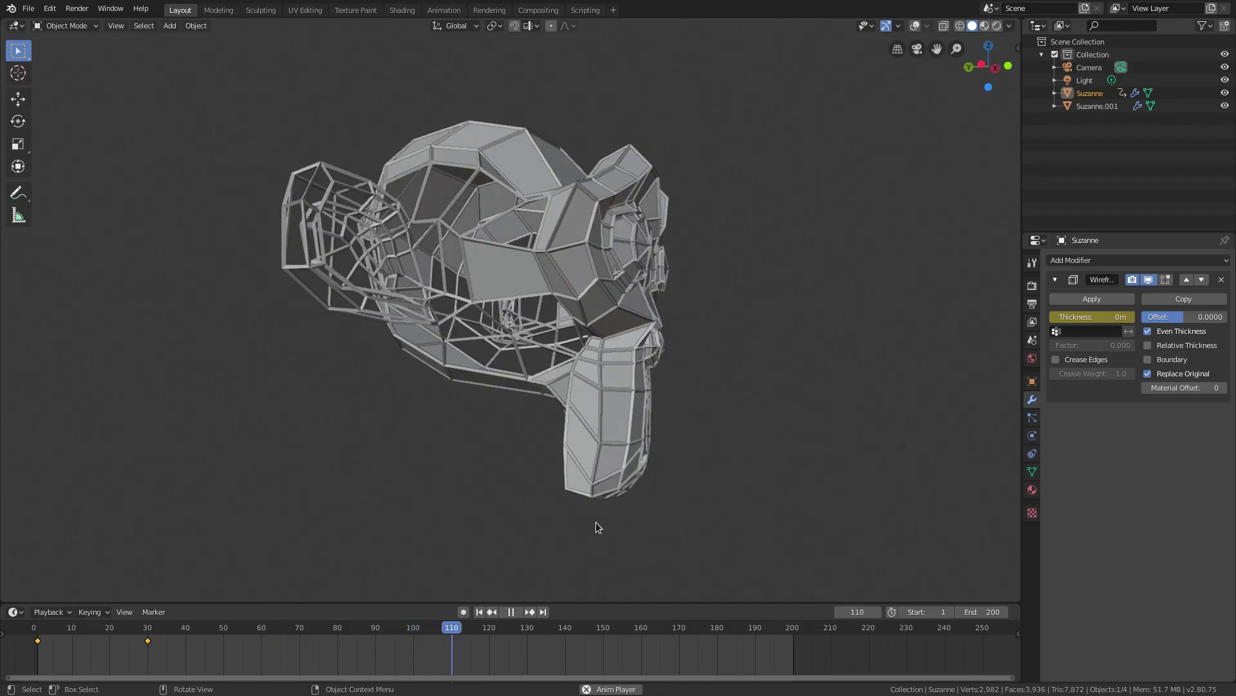
{"action": "scroll", "coordinate": [596, 523], "scroll_direction": "up", "scroll_amount": 1}
{"action": "left_click", "coordinate": [512, 612]}
Select the solid monkey, move to frame 61 and show the viewport overlays again
{"action": "left_click", "coordinate": [470, 245]}
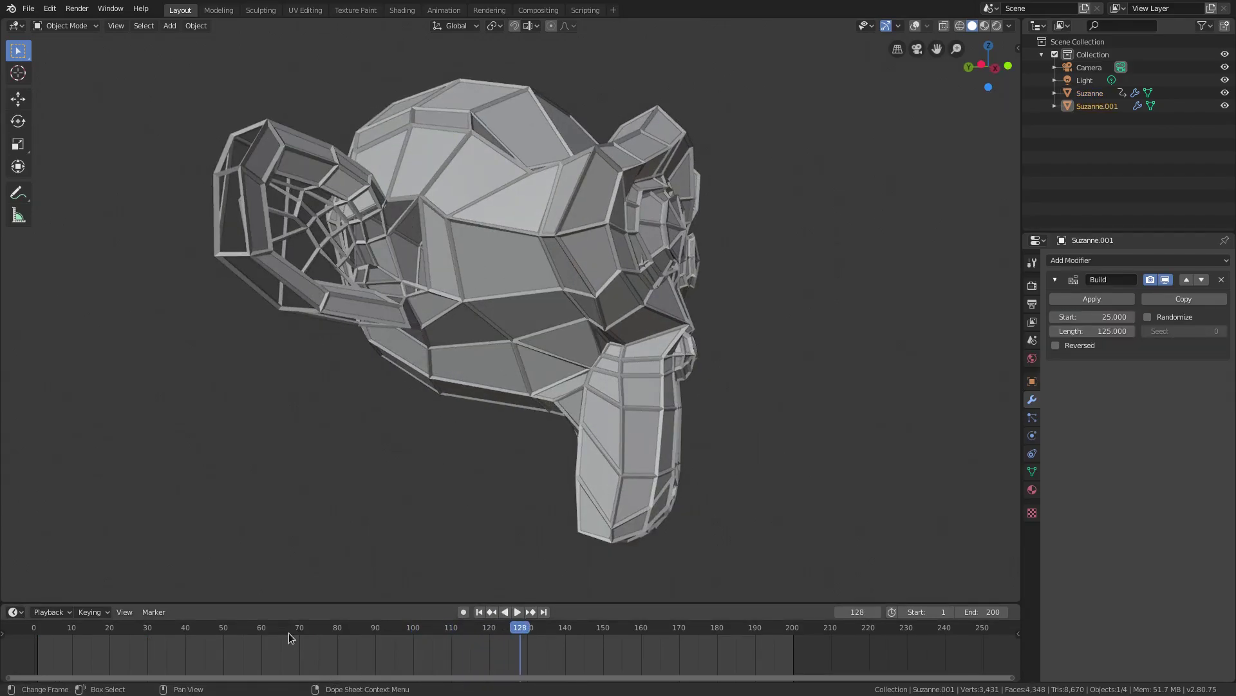
{"action": "left_click_drag", "start_coordinate": [289, 632], "coordinate": [265, 632]}
{"action": "left_click", "coordinate": [912, 26]}
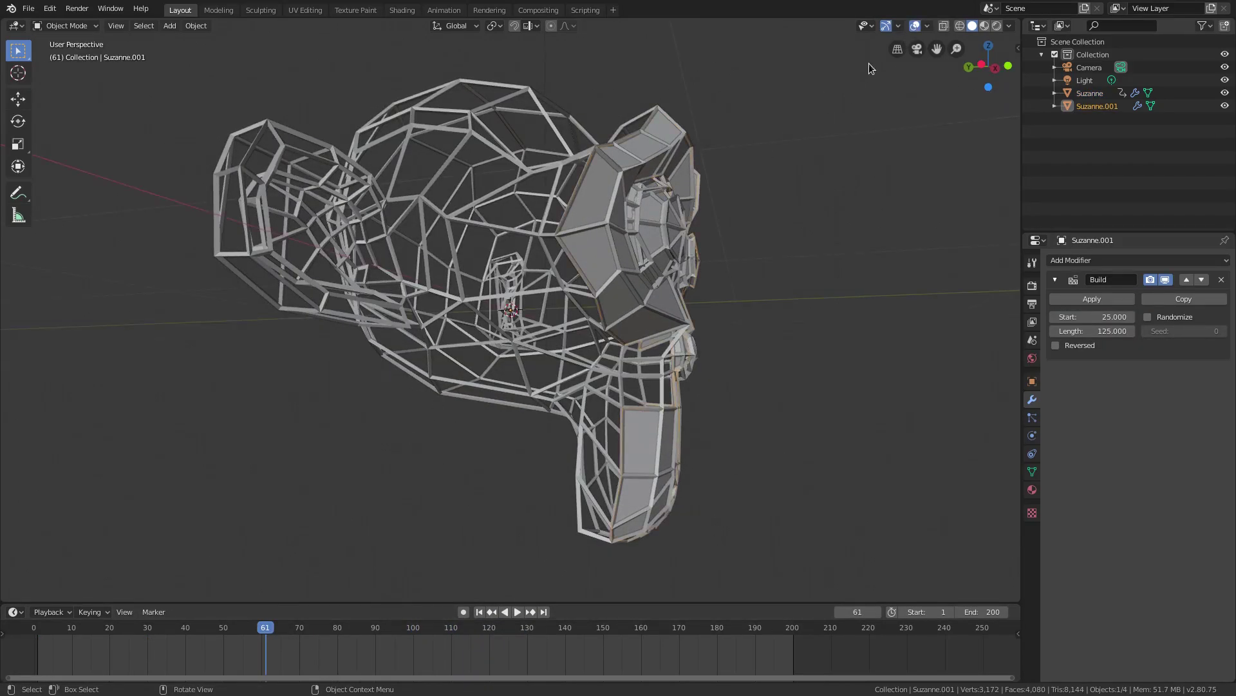
Subdivide the solid monkey's whole mesh once in Edit Mode and return to Object Mode
{"action": "key", "text": "Tab"}
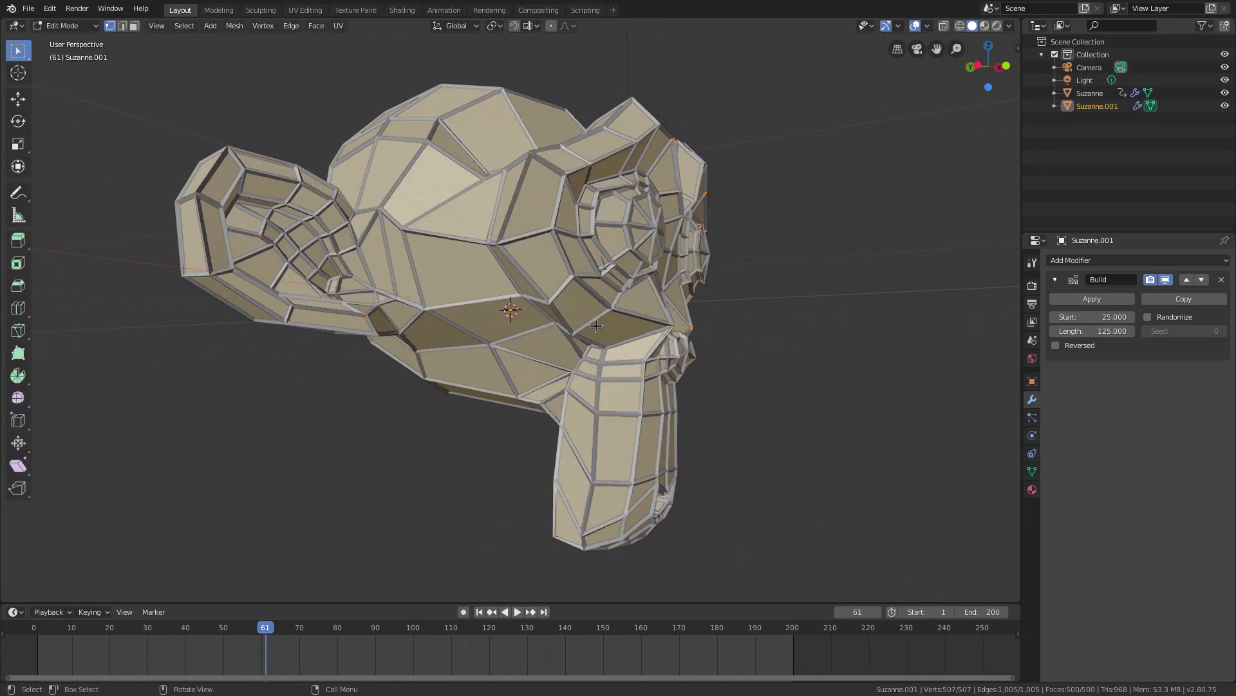
{"action": "middle_click_drag", "start_coordinate": [566, 322], "coordinate": [559, 345]}
{"action": "right_click", "coordinate": [536, 253]}
{"action": "left_click", "coordinate": [536, 253]}
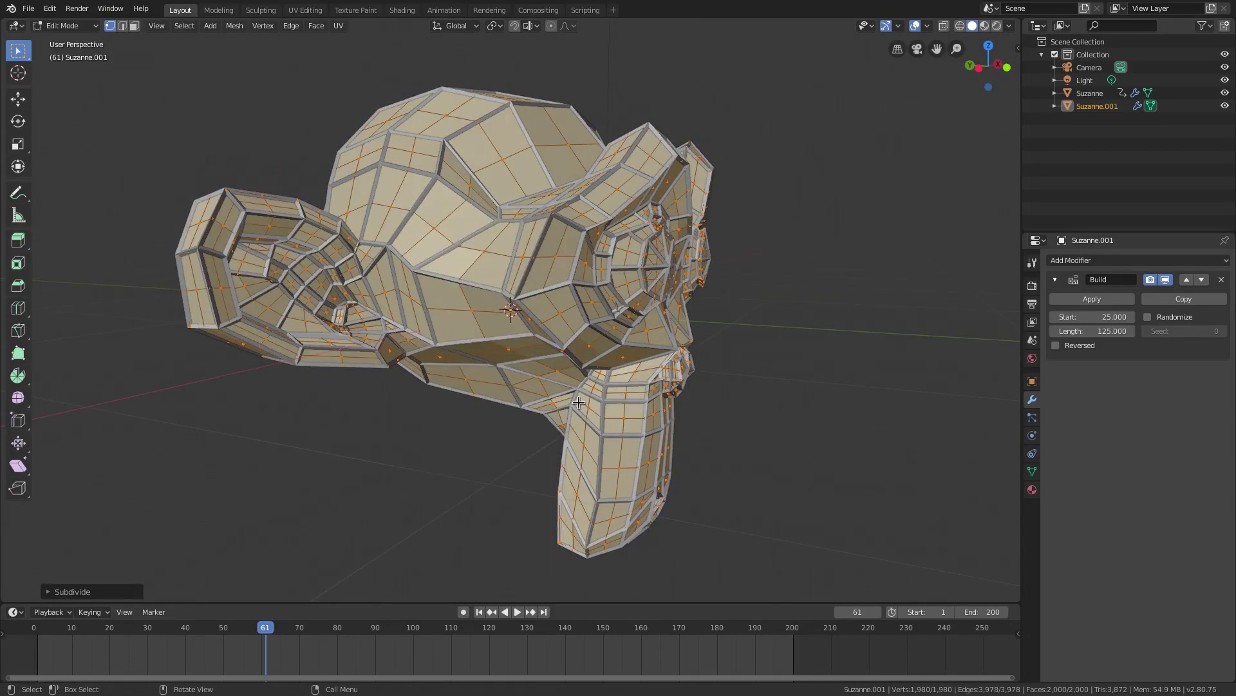
{"action": "key", "text": "Tab"}
Play the animation from the first frame to check the Build effect on the subdivided mesh, stopping around frame 121
{"action": "middle_click_drag", "start_coordinate": [580, 403], "coordinate": [579, 381]}
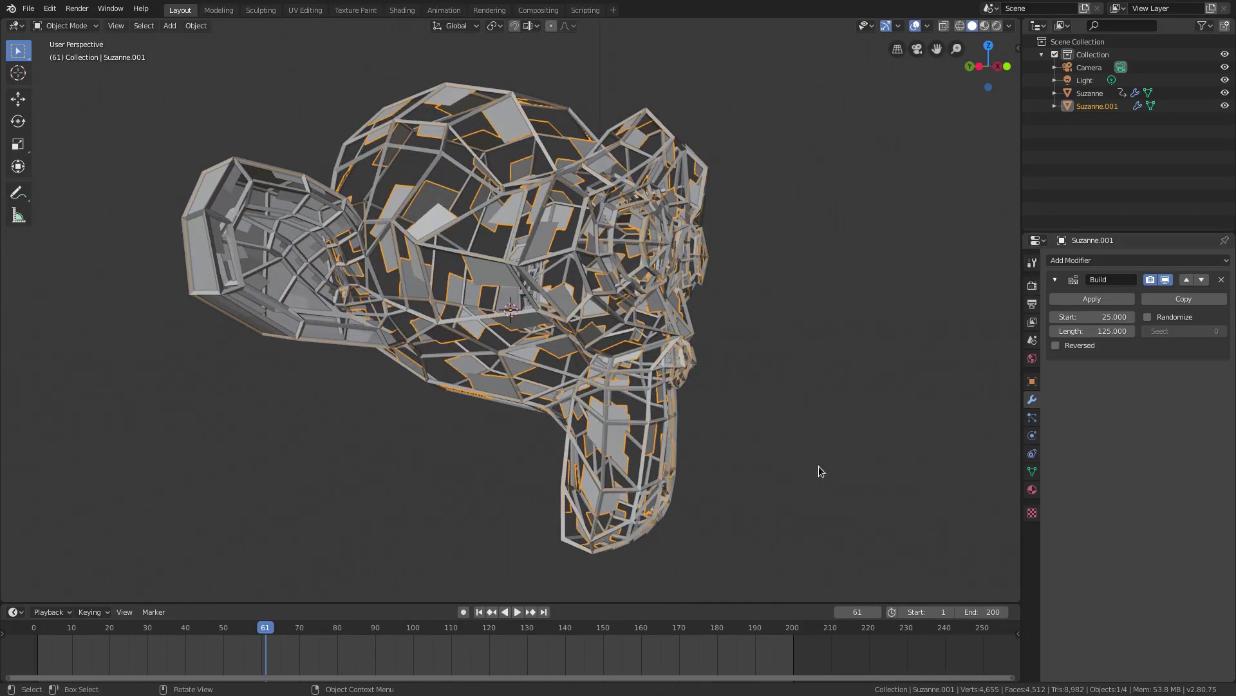
{"action": "left_click", "coordinate": [479, 612]}
{"action": "left_click", "coordinate": [515, 612]}
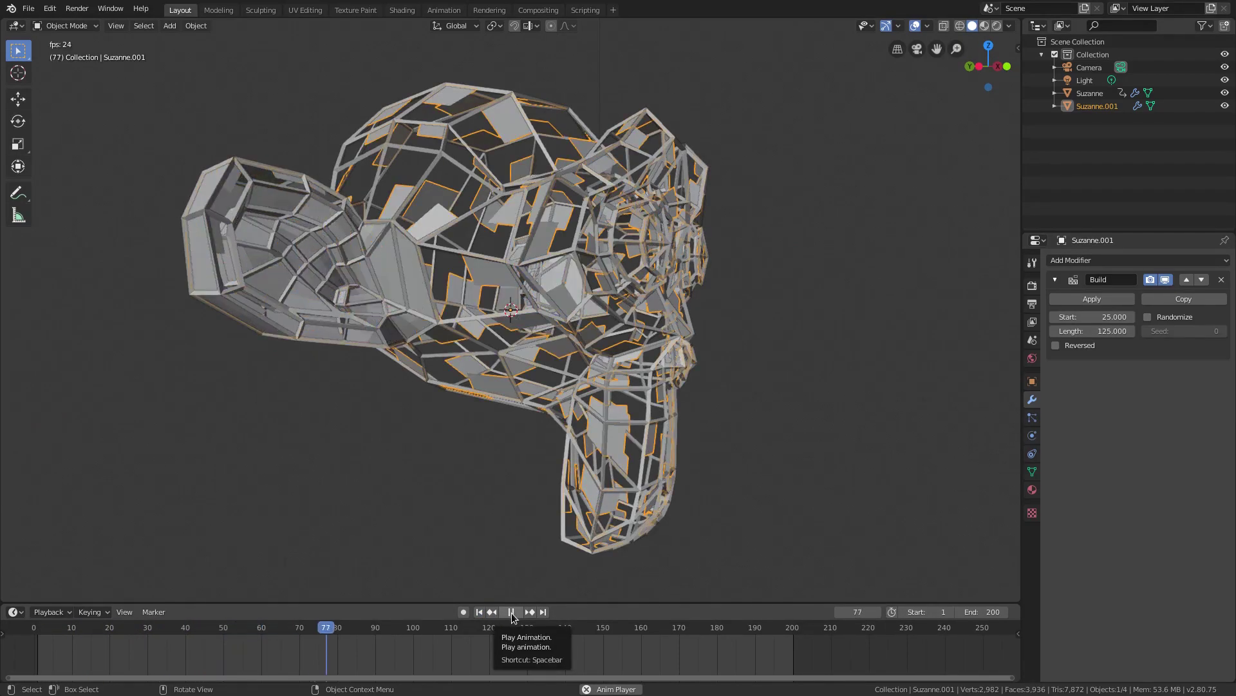
{"action": "left_click", "coordinate": [512, 612]}
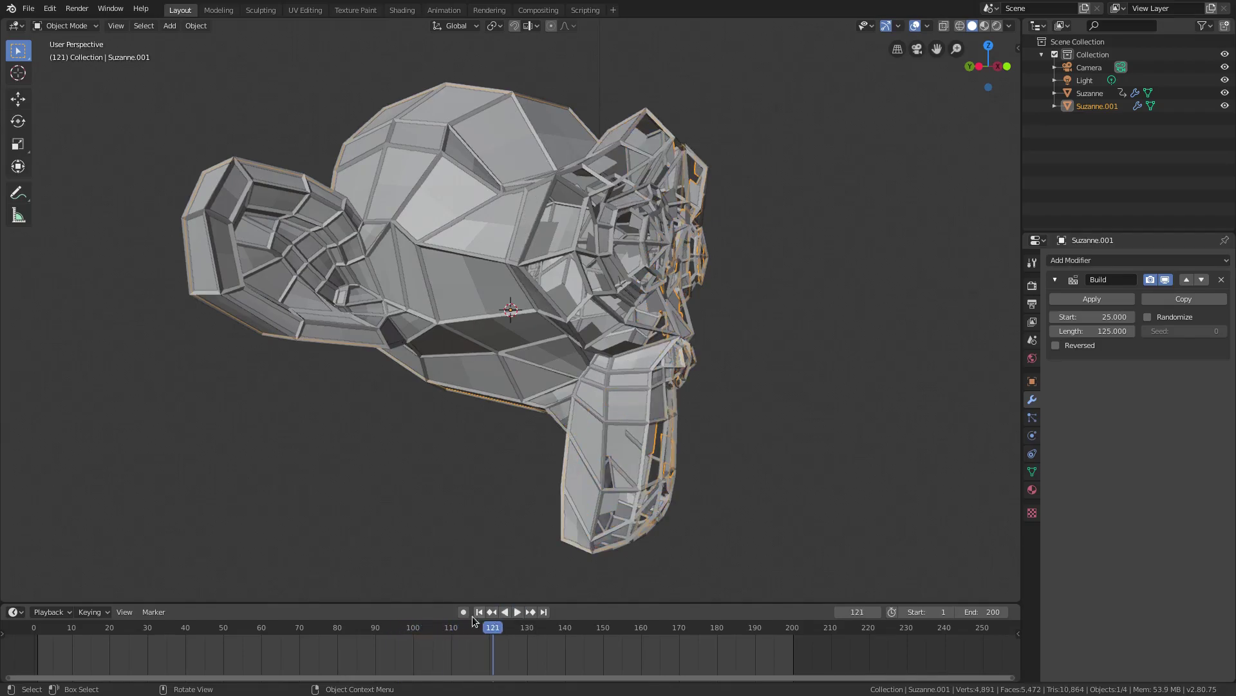
Scrub back to frame 69 and examine the scattered faces of the subdivided monkey from several angles
{"action": "left_click_drag", "start_coordinate": [465, 629], "coordinate": [296, 634]}
{"action": "middle_click_drag", "start_coordinate": [382, 428], "coordinate": [606, 351]}
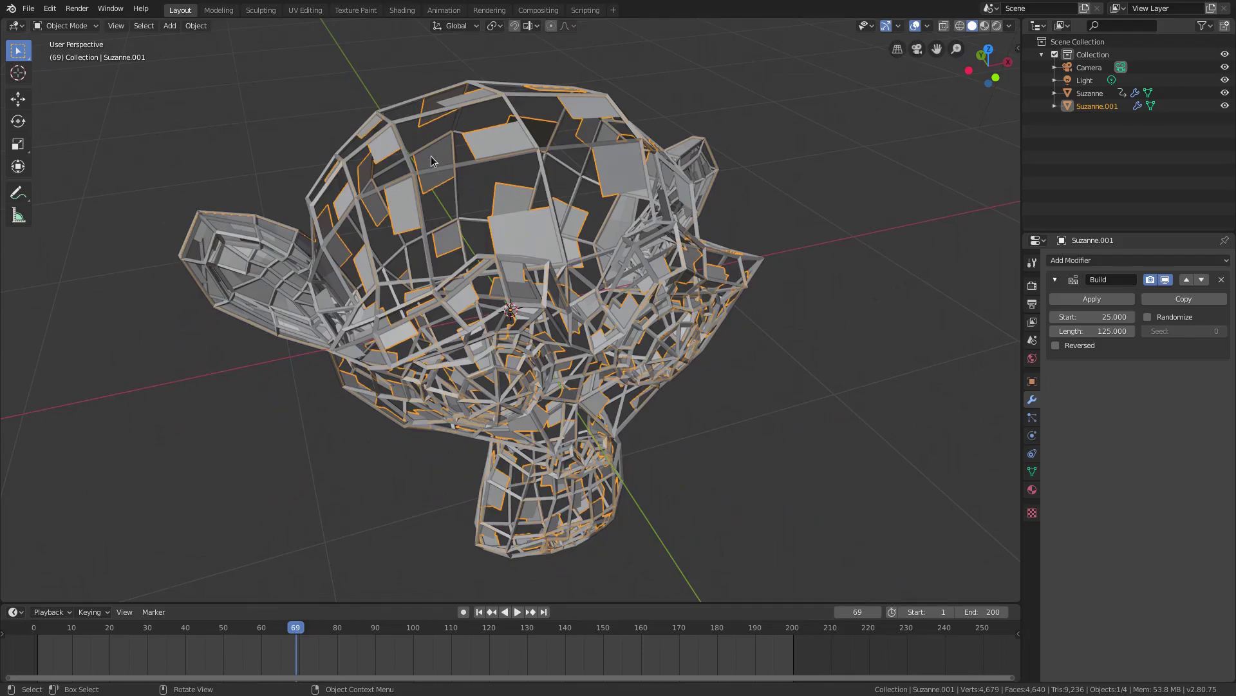
{"action": "middle_click_drag", "start_coordinate": [432, 161], "coordinate": [622, 285]}
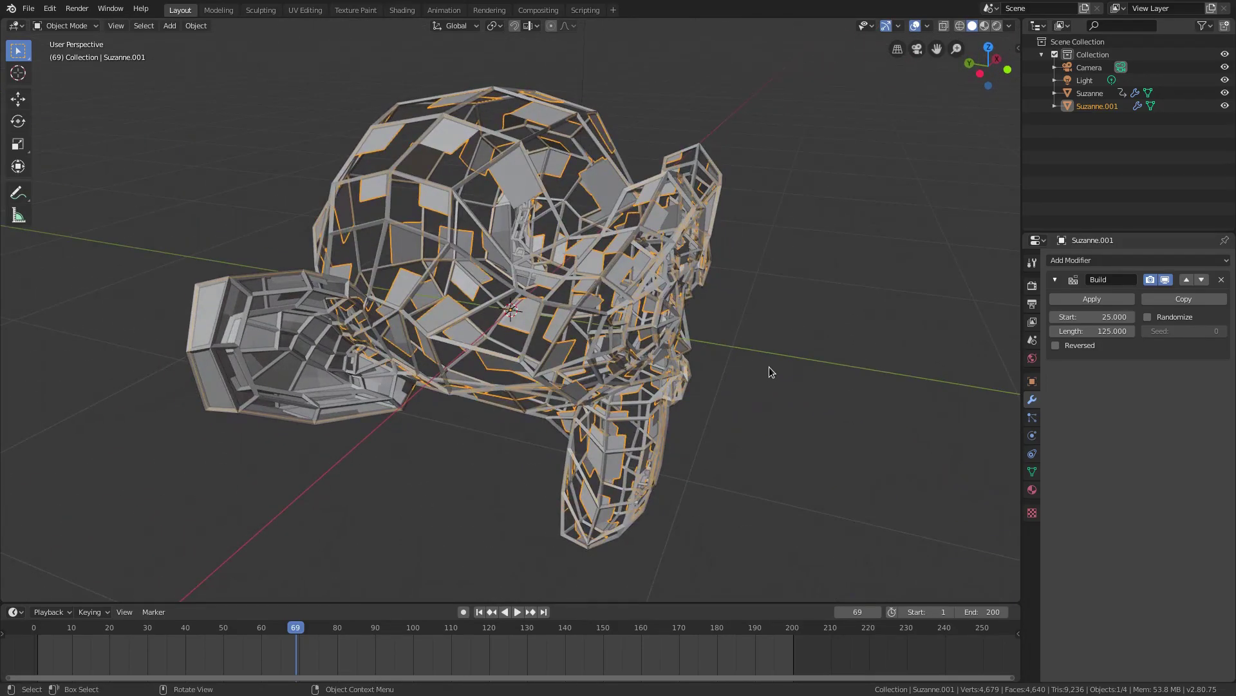
{"action": "middle_click_drag", "start_coordinate": [771, 371], "coordinate": [734, 340]}
Undo the subdivision of the solid monkey's mesh and return to Object Mode
{"action": "scroll", "coordinate": [735, 340], "scroll_direction": "up", "scroll_amount": 8, "text": "alt"}
{"action": "key", "text": "Tab"}
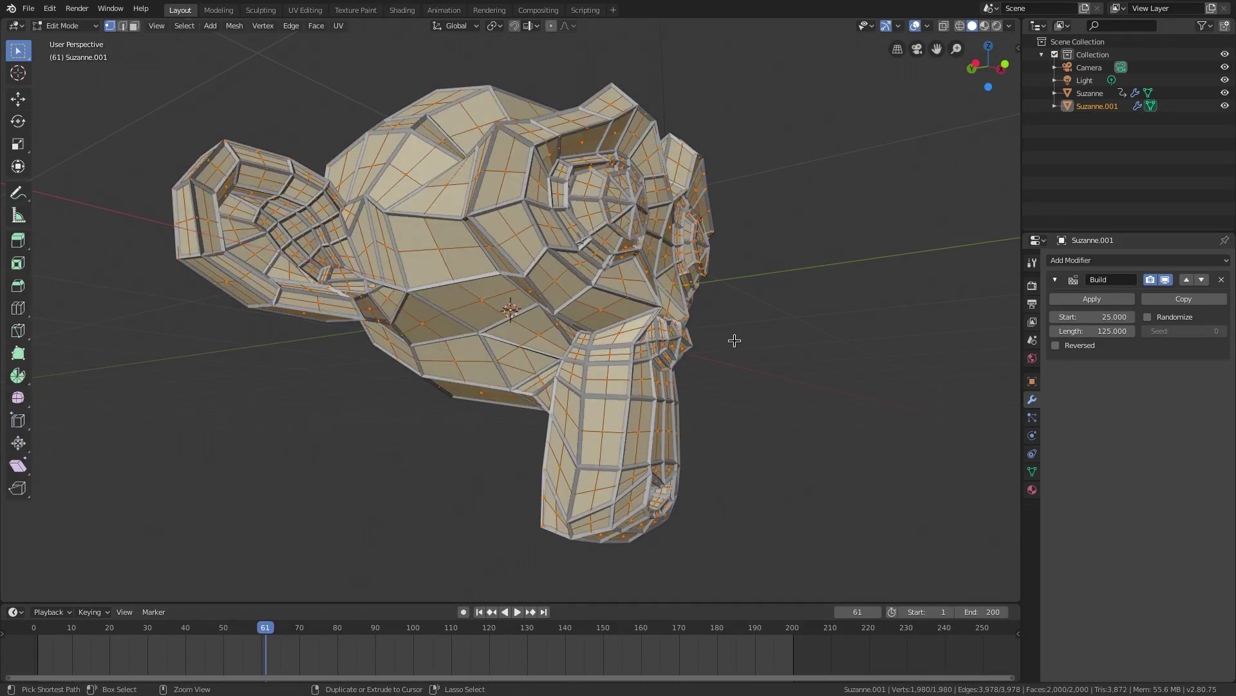
{"action": "key", "text": "ctrl+z"}
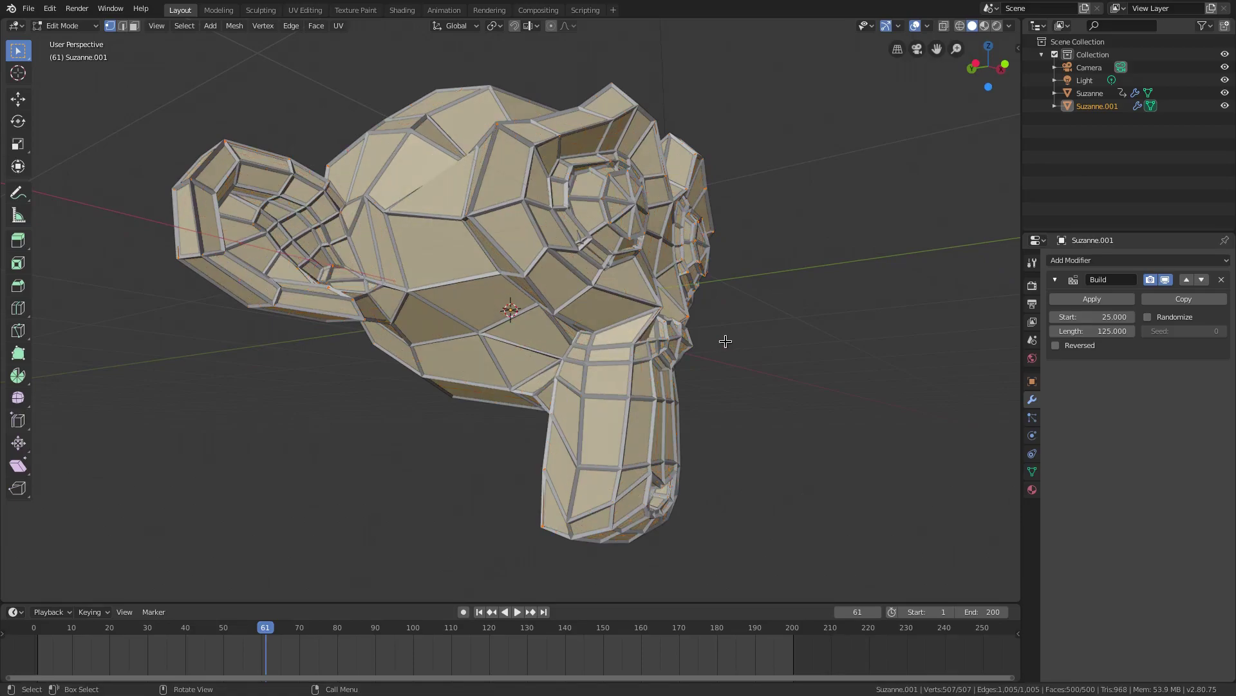
{"action": "middle_click_drag", "start_coordinate": [590, 214], "coordinate": [628, 259]}
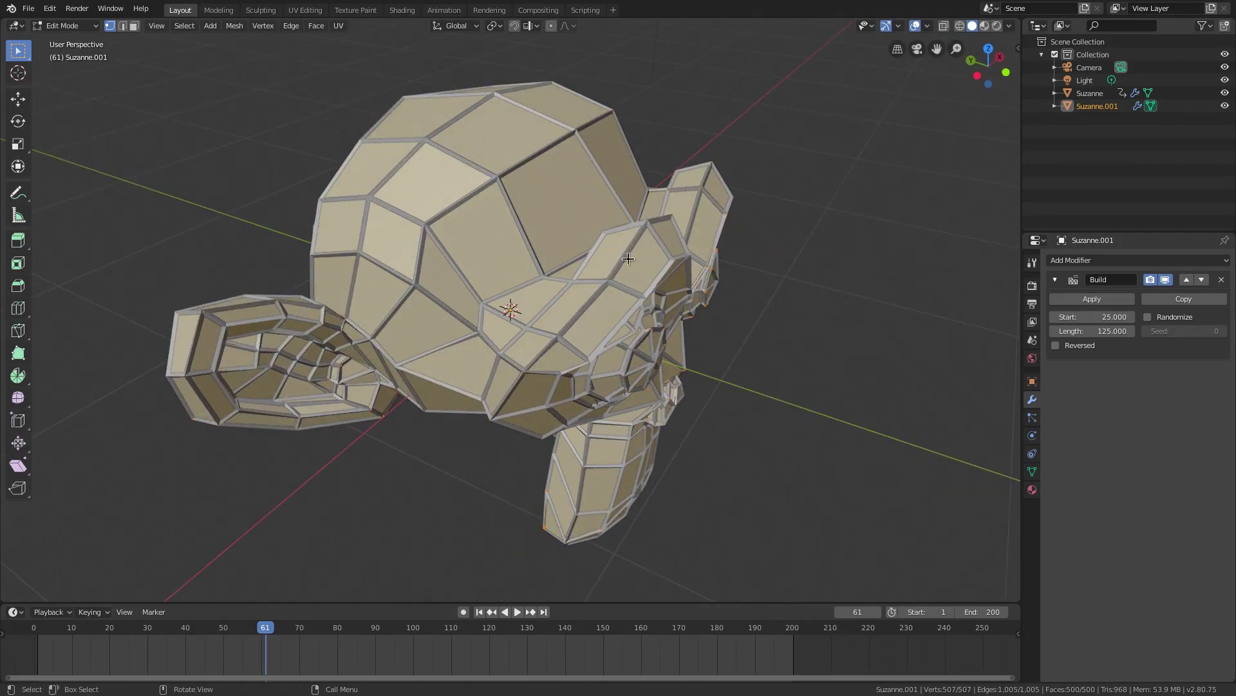
{"action": "key", "text": "Tab"}
Play the animation from frame 61 to check the unsubdivided monkey's Build effect, stopping around frame 134
{"action": "middle_click_drag", "start_coordinate": [570, 285], "coordinate": [616, 443]}
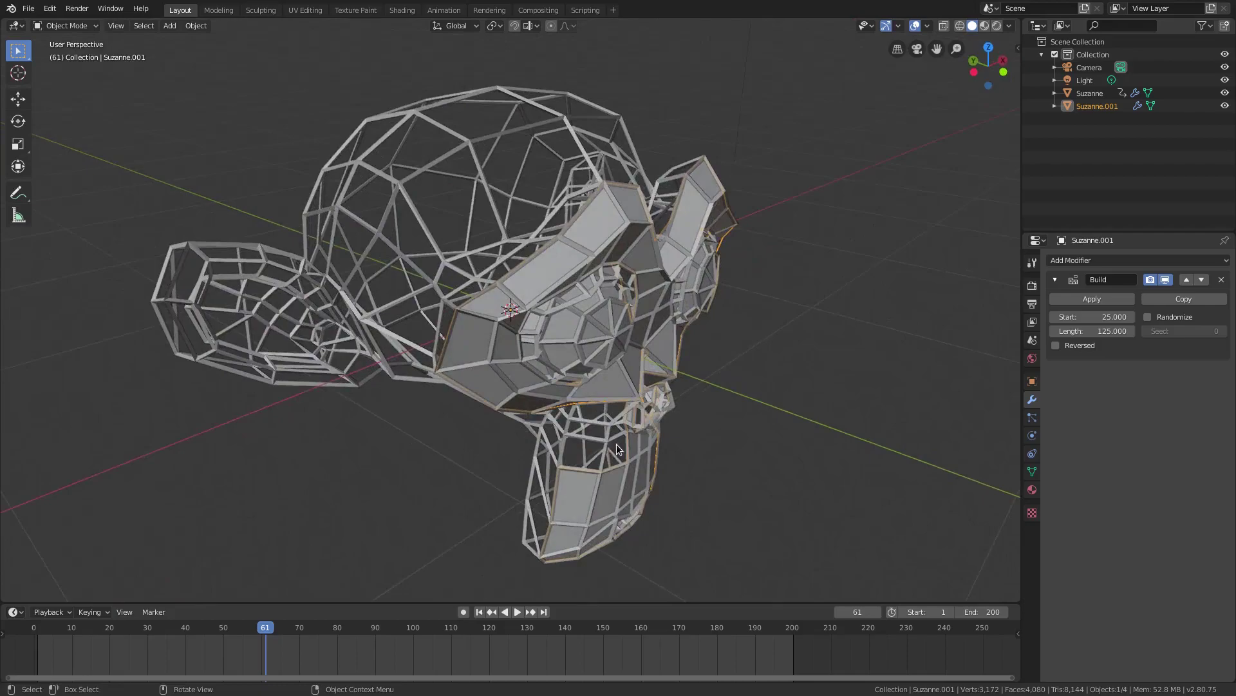
{"action": "key", "text": "space"}
{"action": "middle_click_drag", "start_coordinate": [589, 545], "coordinate": [640, 509]}
{"action": "scroll", "coordinate": [667, 497], "scroll_direction": "down", "scroll_amount": 3}
{"action": "scroll", "coordinate": [621, 508], "scroll_direction": "up", "scroll_amount": 3}
{"action": "key", "text": "space"}
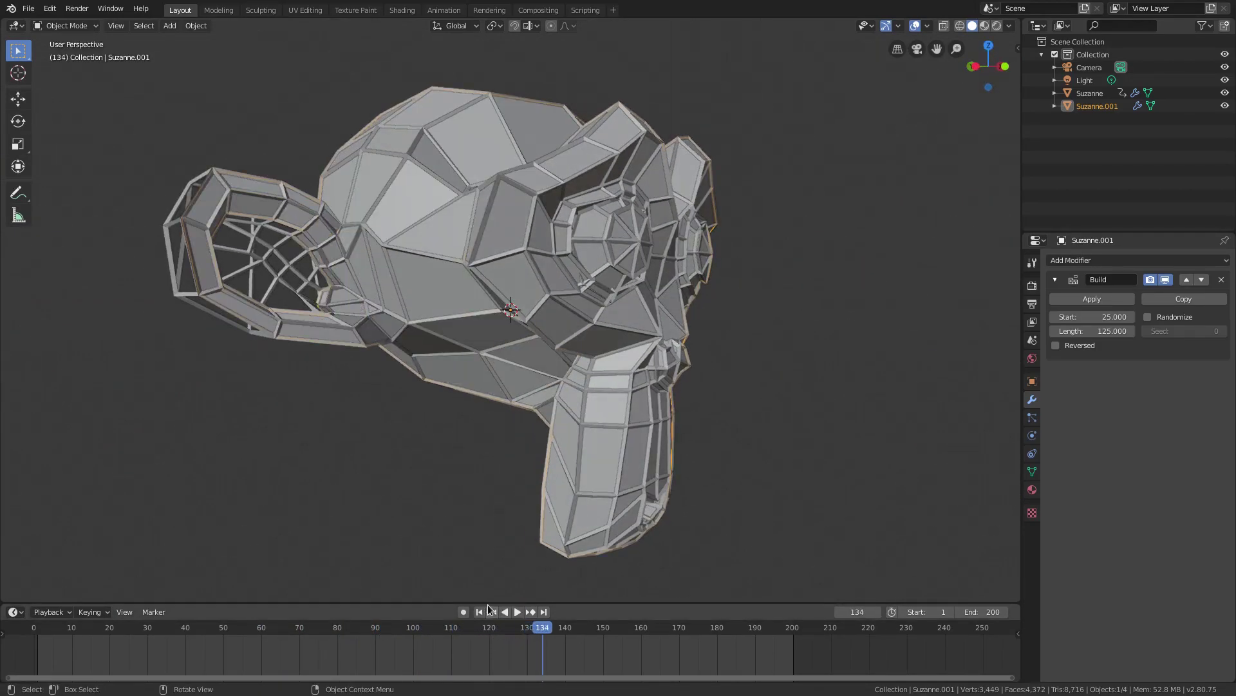
Scrub back to frame 57 and give the wireframe monkey a new material with an Emission surface
{"action": "left_click_drag", "start_coordinate": [455, 622], "coordinate": [250, 625]}
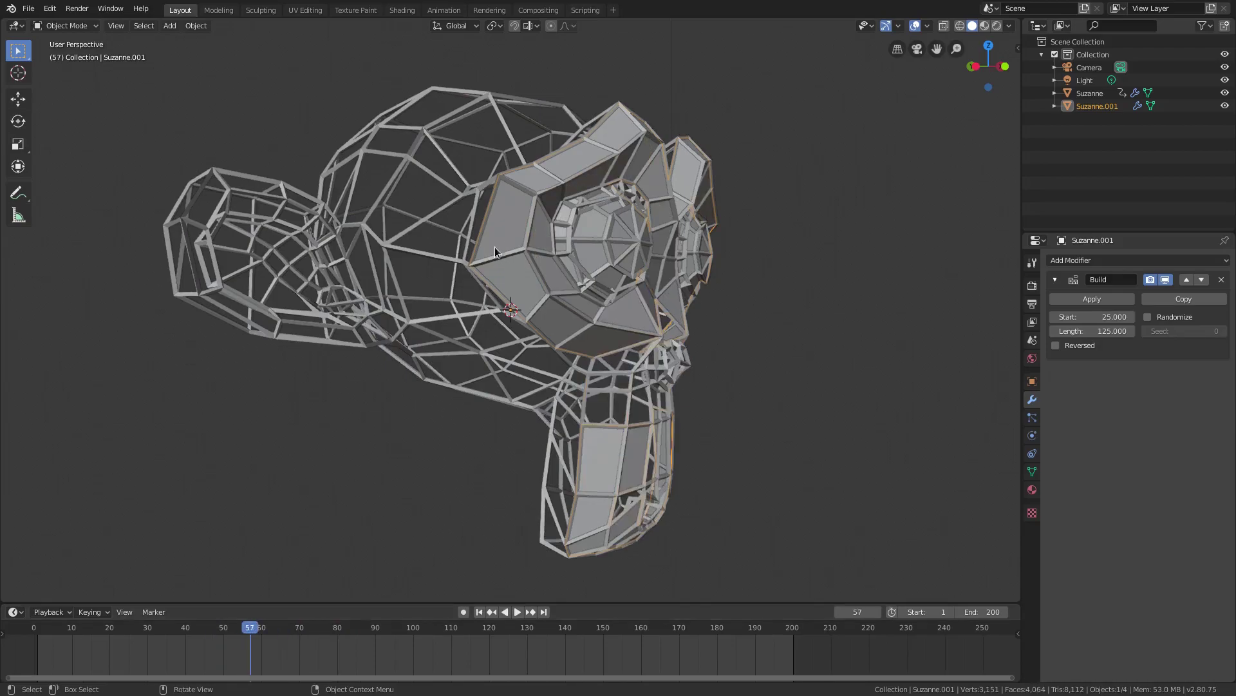
{"action": "left_click", "coordinate": [486, 257]}
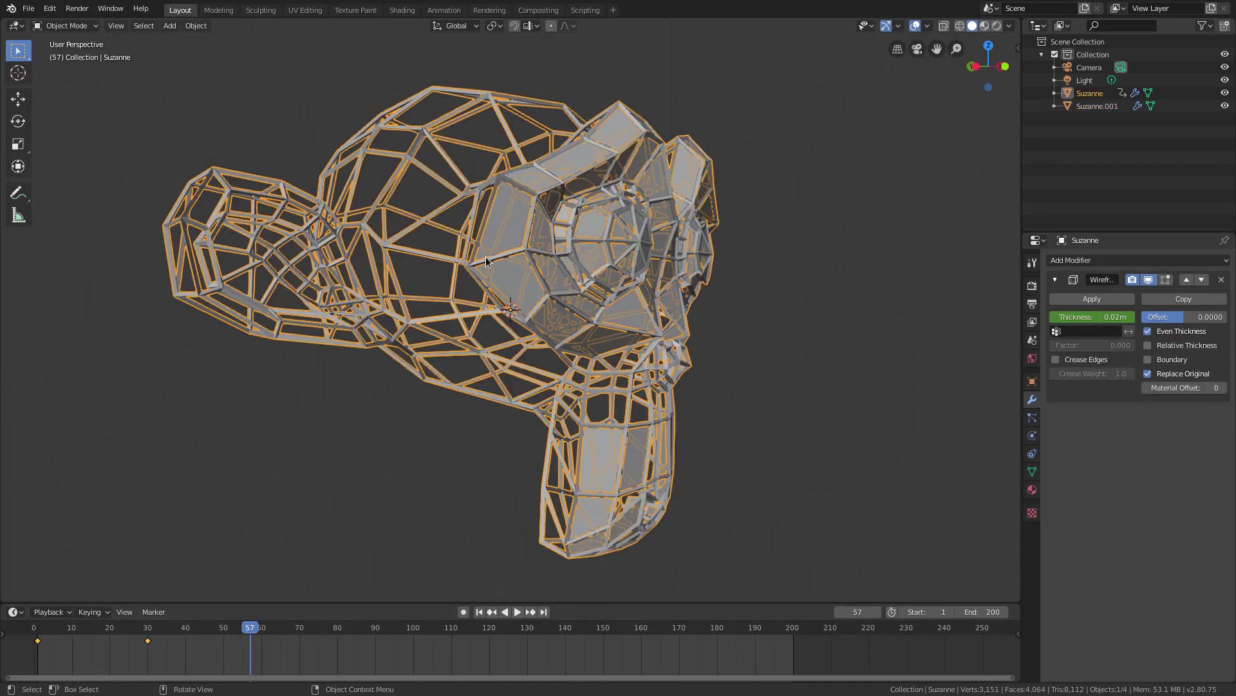
{"action": "left_click", "coordinate": [1030, 487]}
{"action": "left_click", "coordinate": [1053, 315]}
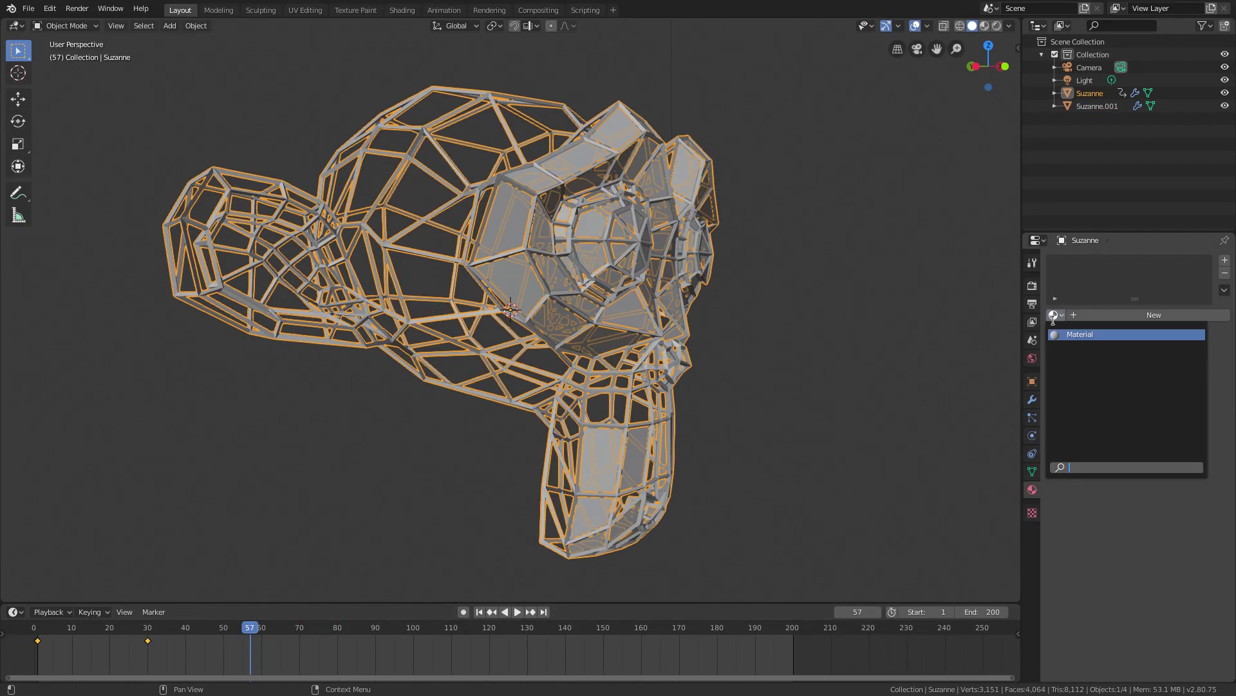
{"action": "left_click", "coordinate": [1103, 316]}
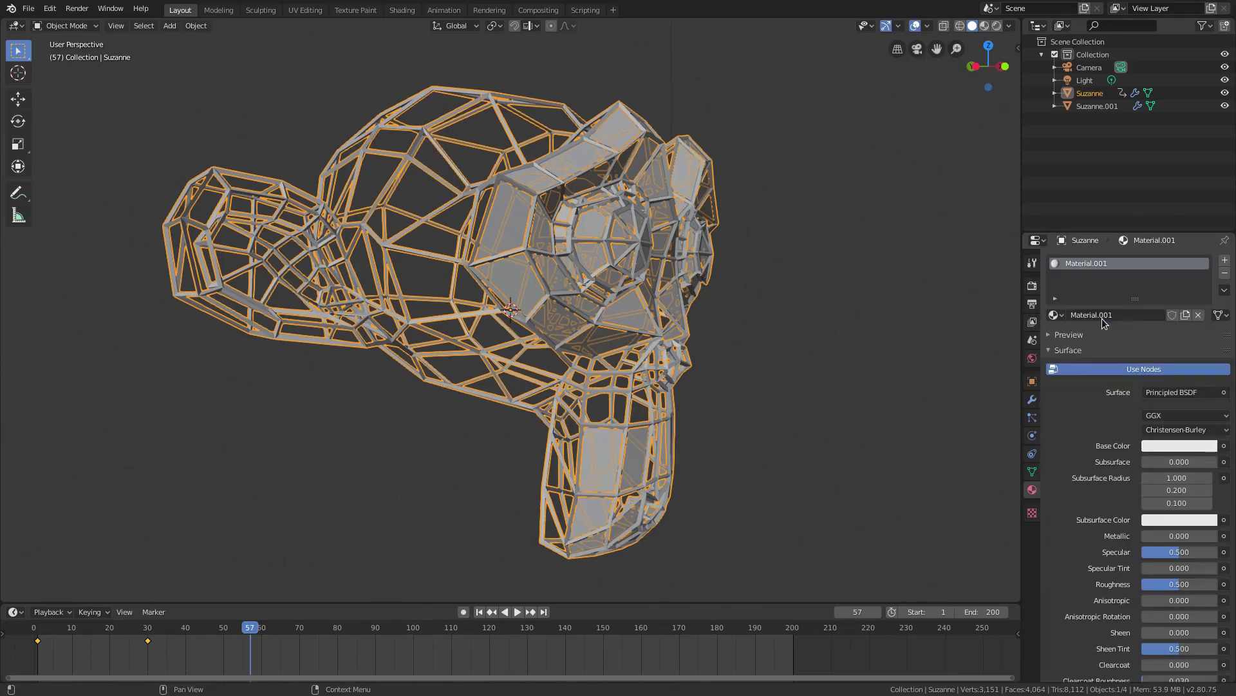
{"action": "left_click", "coordinate": [1165, 392]}
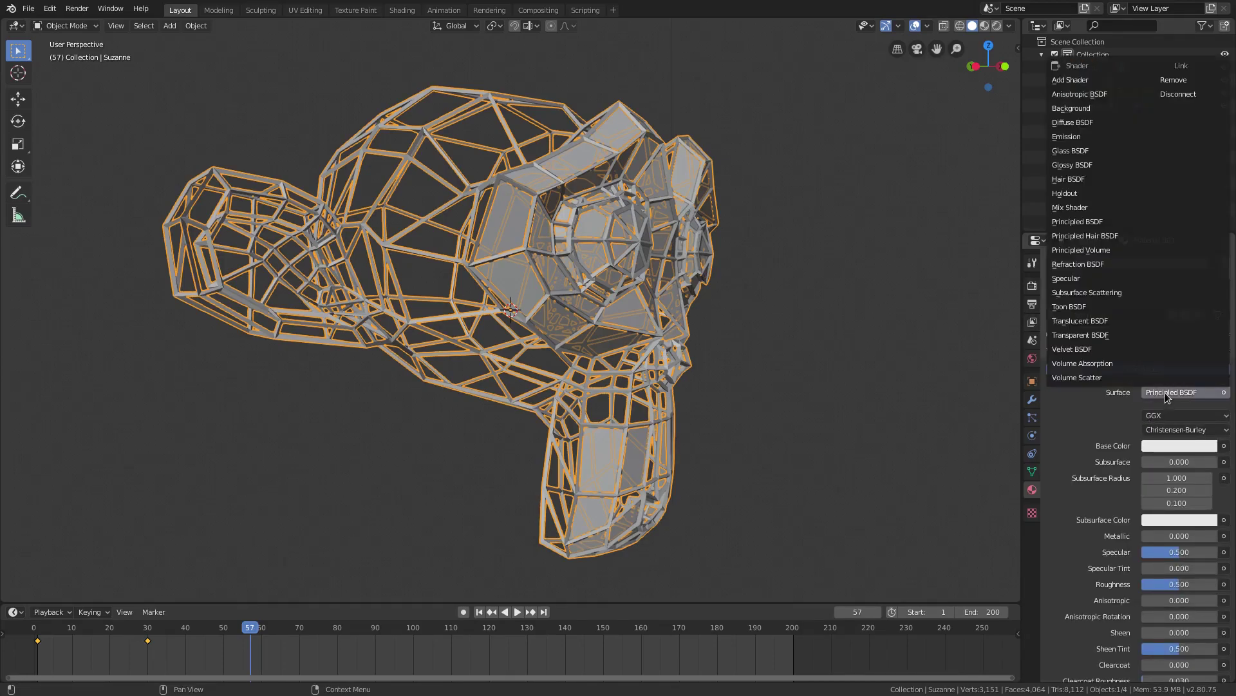
{"action": "left_click", "coordinate": [1104, 137]}
{"action": "middle_click_drag", "start_coordinate": [911, 470], "coordinate": [844, 456]}
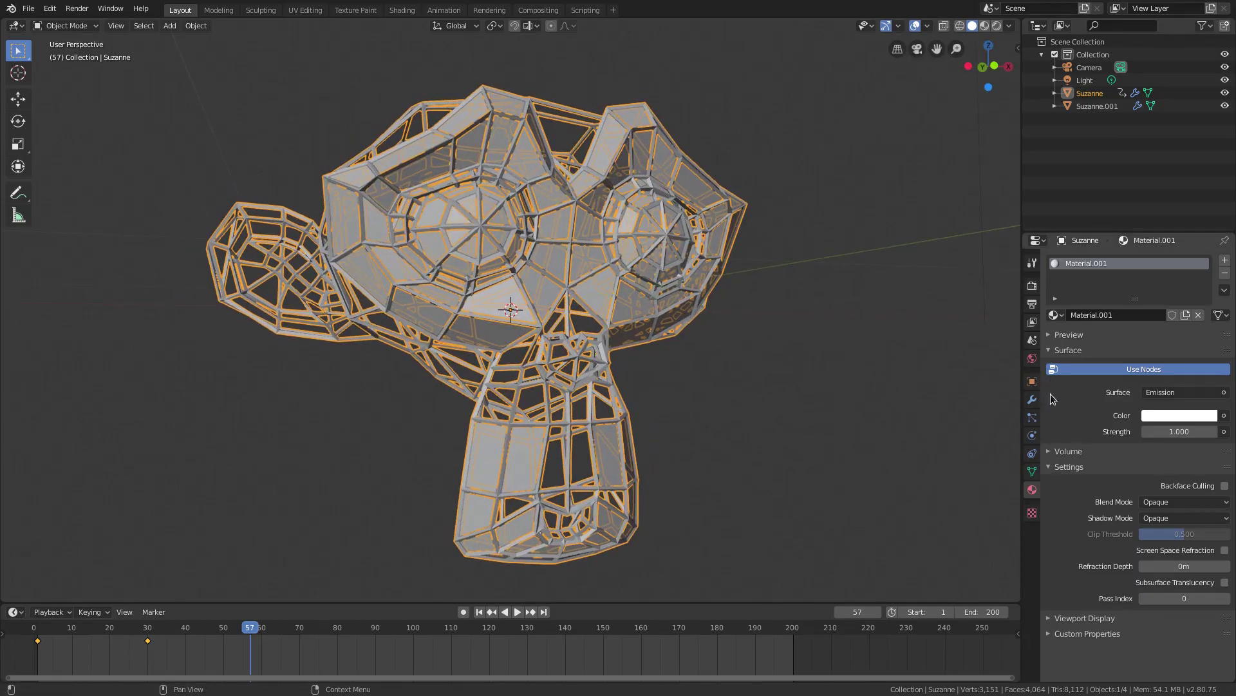
At frame 30, set the Wireframe modifier's thickness to 0.01 m and keyframe it
{"action": "left_click", "coordinate": [1032, 400]}
{"action": "left_click", "coordinate": [148, 627]}
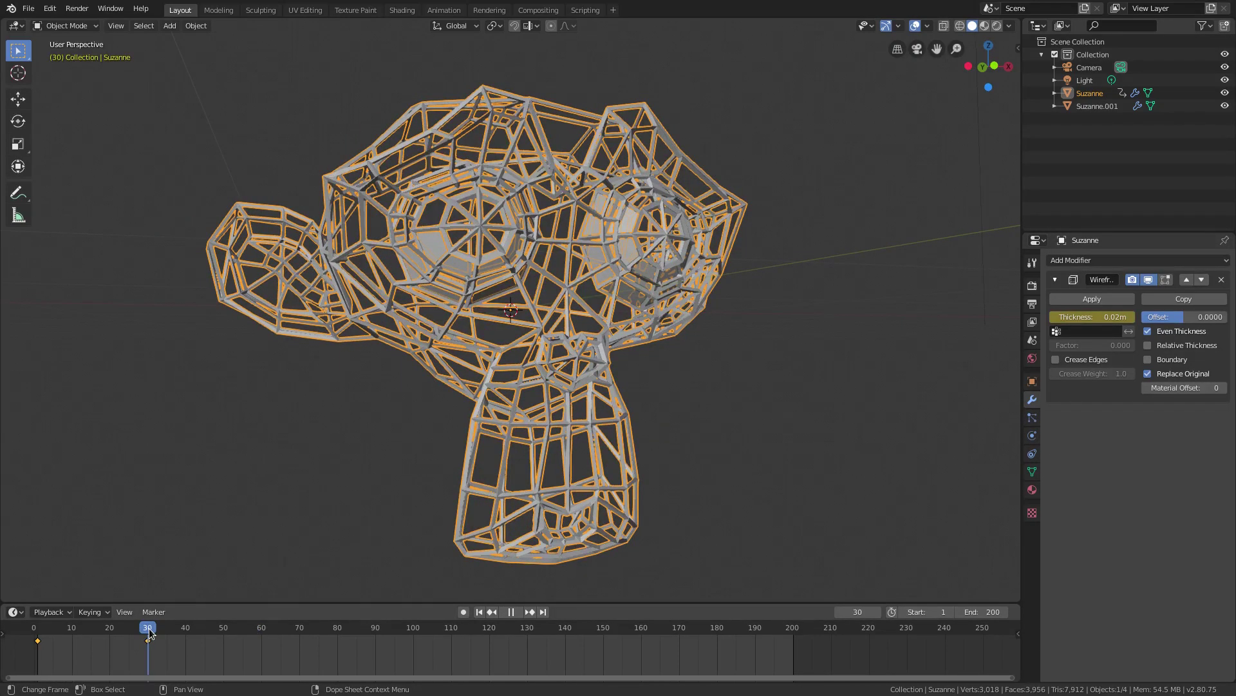
{"action": "left_click", "coordinate": [1101, 319]}
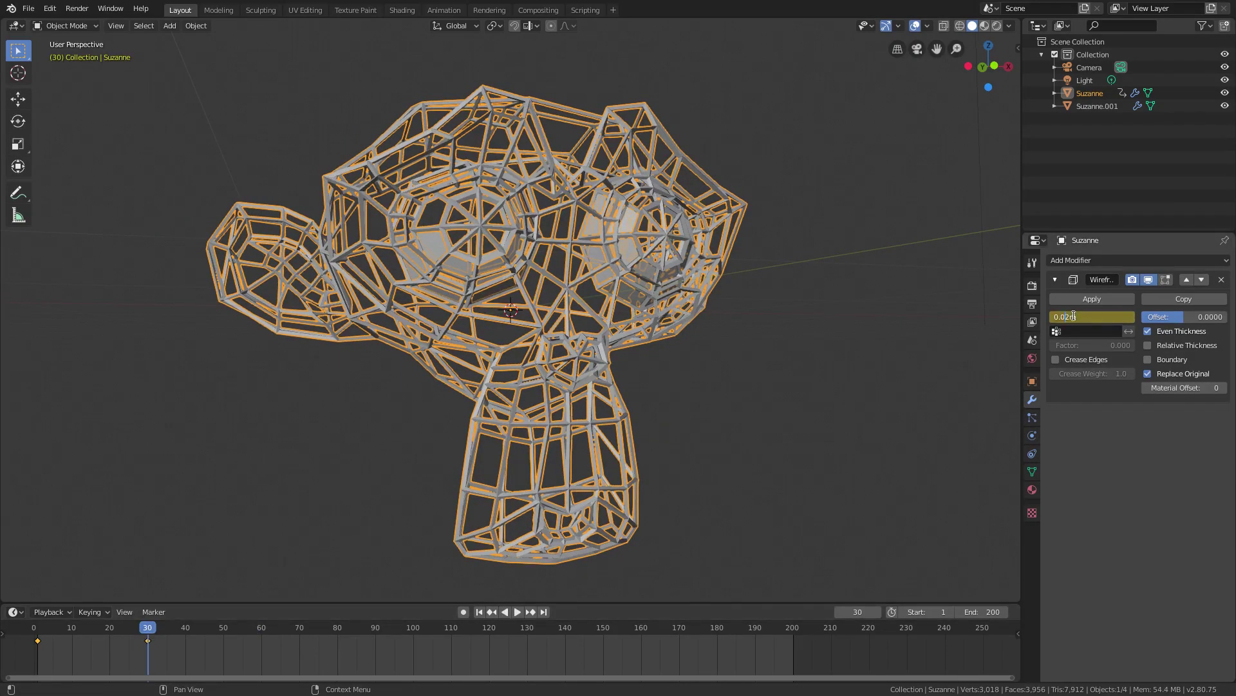
{"action": "type", "text": "1"}
{"action": "key", "text": "Return"}
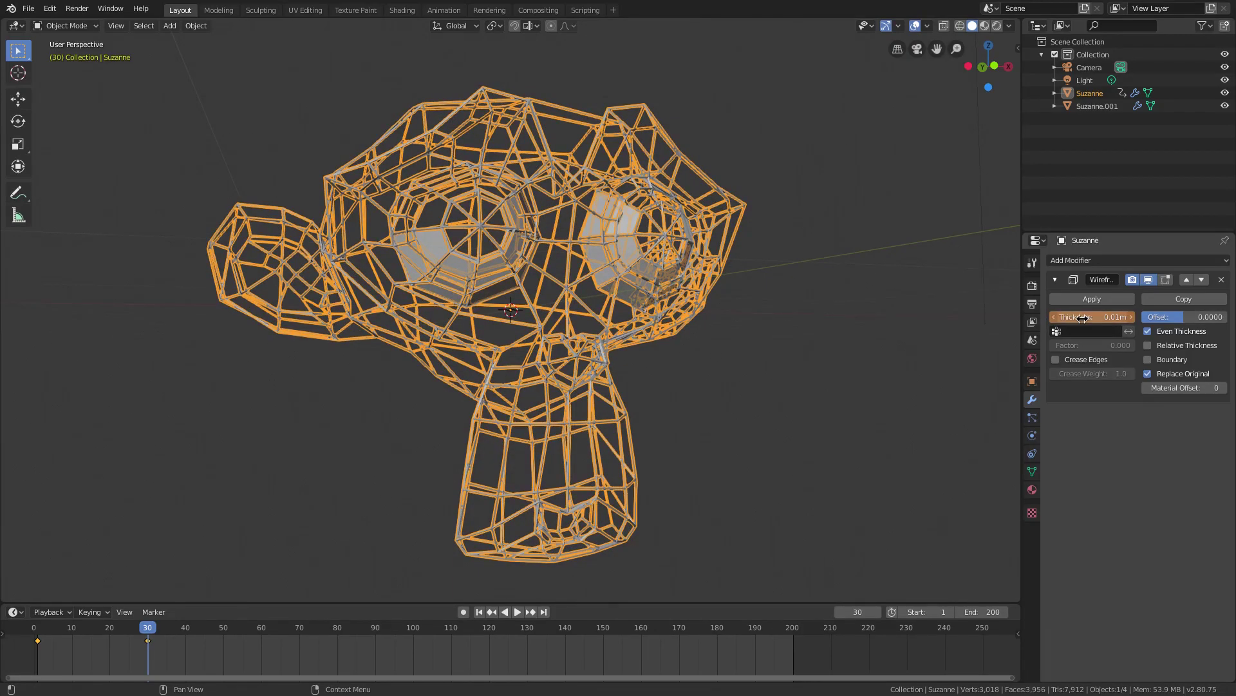
{"action": "key", "text": "i"}
Hide the viewport overlays and look at the thinner wireframe monkey through the camera
{"action": "left_click", "coordinate": [914, 24]}
{"action": "scroll", "coordinate": [655, 304], "scroll_direction": "down", "scroll_amount": 5}
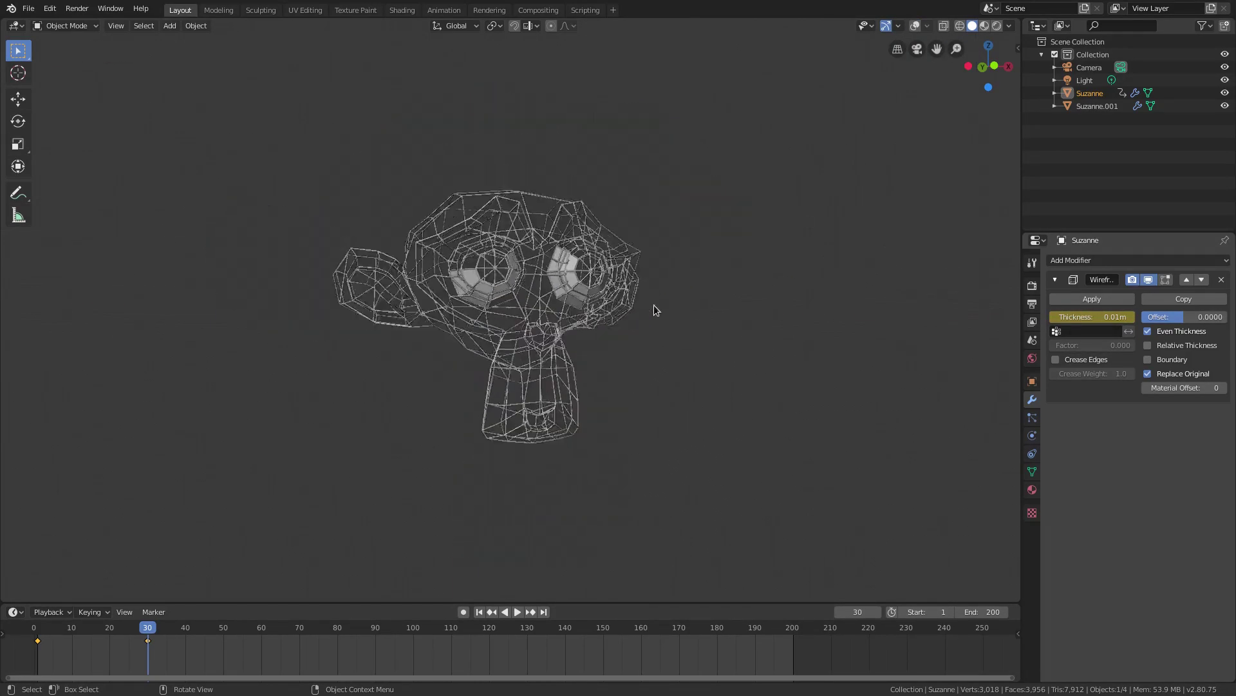
{"action": "key", "text": "KP_1"}
{"action": "key", "text": "KP_0"}
{"action": "scroll", "coordinate": [609, 370], "scroll_direction": "up", "scroll_amount": 2}
{"action": "key", "text": "KP_0"}
{"action": "key", "text": "KP_0"}
{"action": "key", "text": "KP_0"}
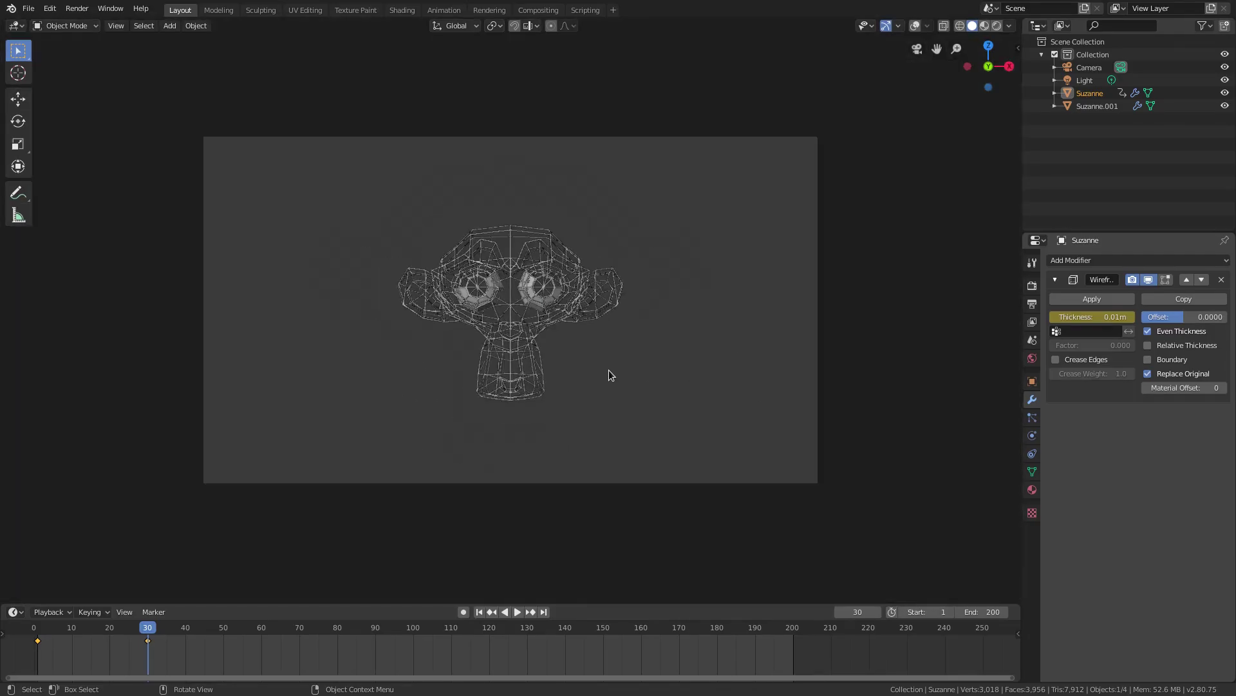
Scrub and play the animation briefly, return to frame 30, and preview the wireframe's material in Rendered shading
{"action": "left_click_drag", "start_coordinate": [164, 638], "coordinate": [257, 630]}
{"action": "key", "text": "space"}
{"action": "key", "text": "Escape"}
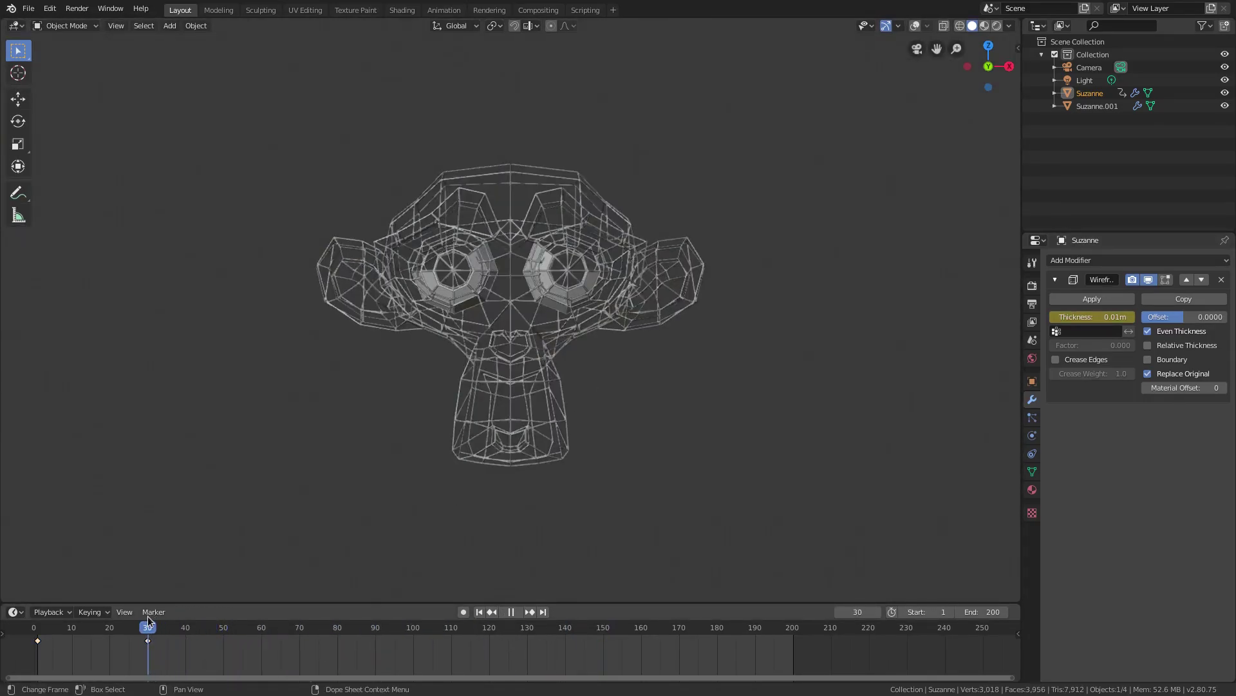
{"action": "left_click", "coordinate": [1032, 489]}
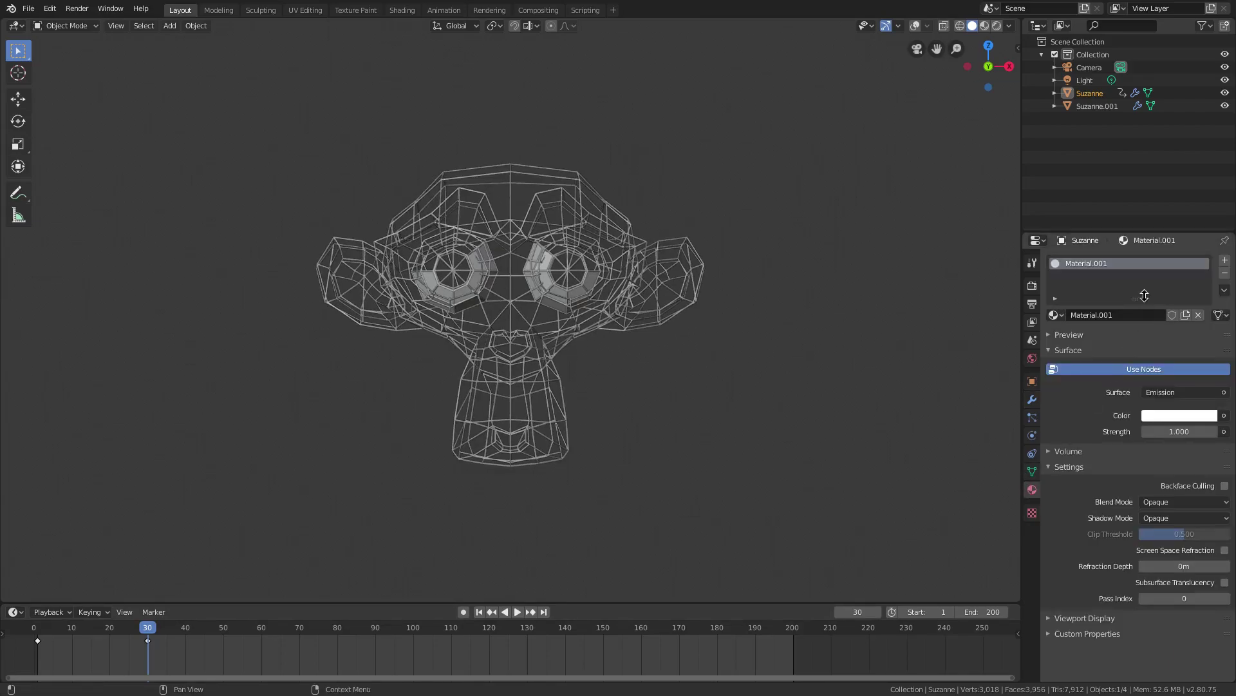
{"action": "left_click", "coordinate": [997, 26]}
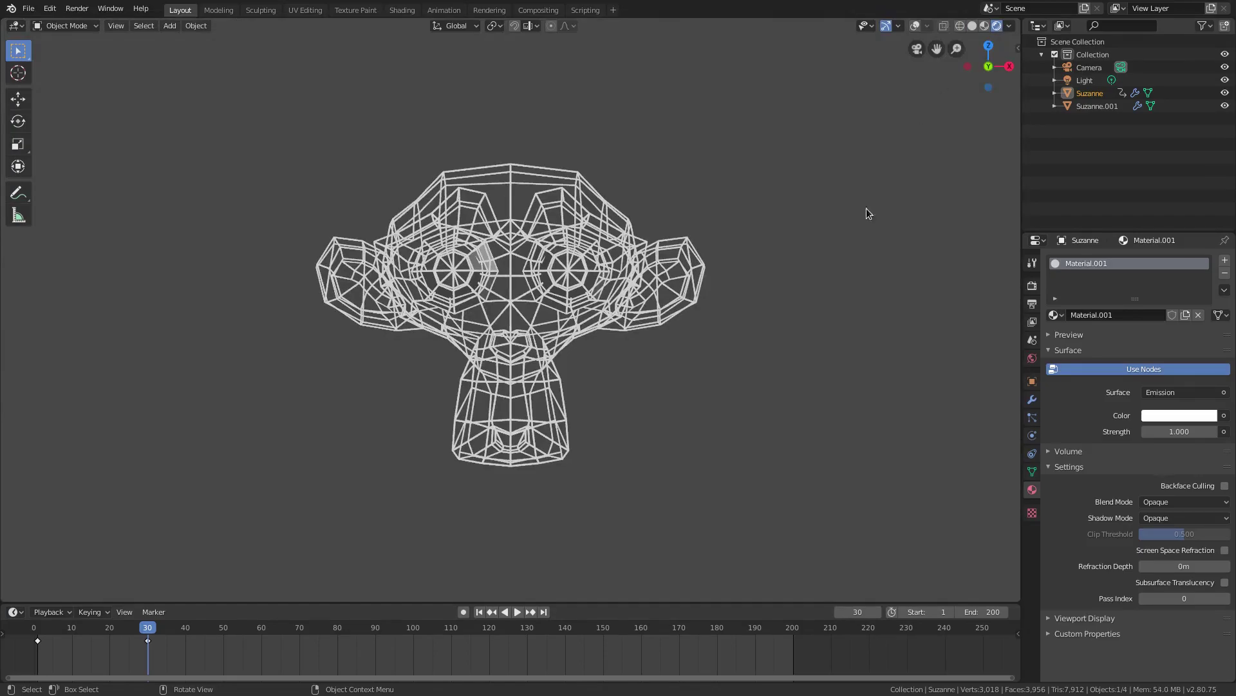
Return to Solid shading with overlays shown and delete the scene's light
{"action": "left_click", "coordinate": [1120, 67]}
{"action": "left_click", "coordinate": [1087, 80]}
{"action": "middle_click_drag", "start_coordinate": [911, 224], "coordinate": [954, 219]}
{"action": "scroll", "coordinate": [883, 231], "scroll_direction": "down", "scroll_amount": 3}
{"action": "left_click", "coordinate": [973, 25]}
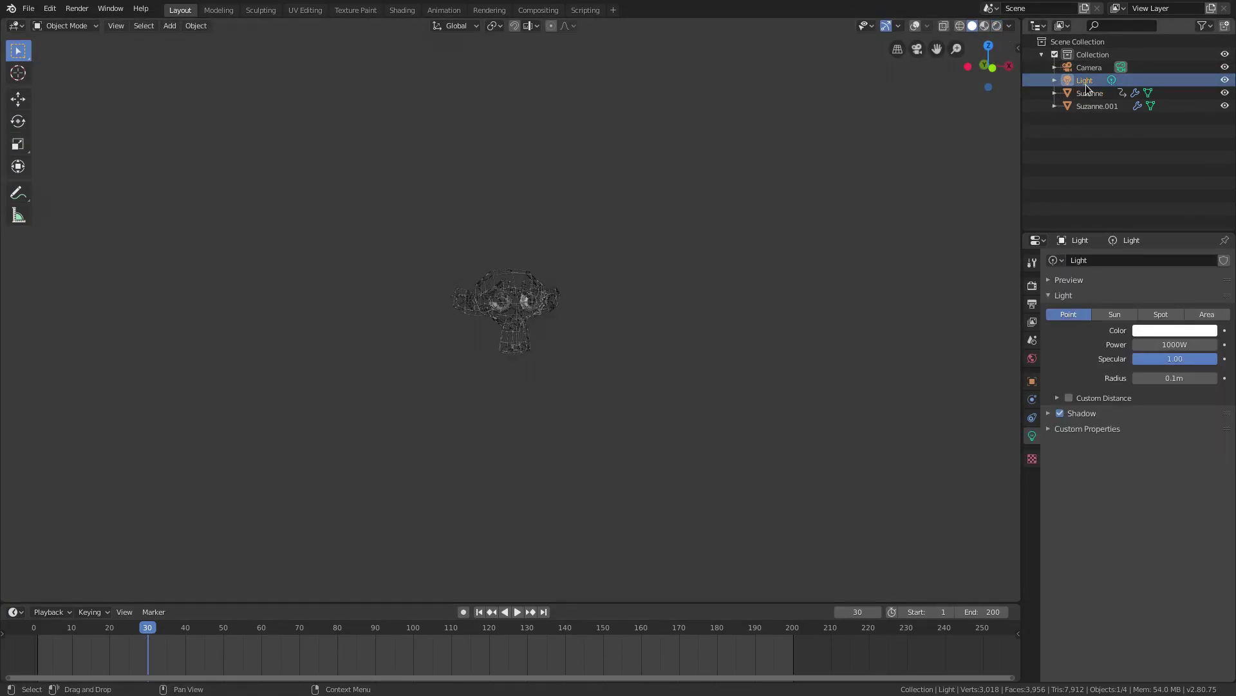
{"action": "left_click", "coordinate": [915, 26]}
{"action": "key", "text": "Delete"}
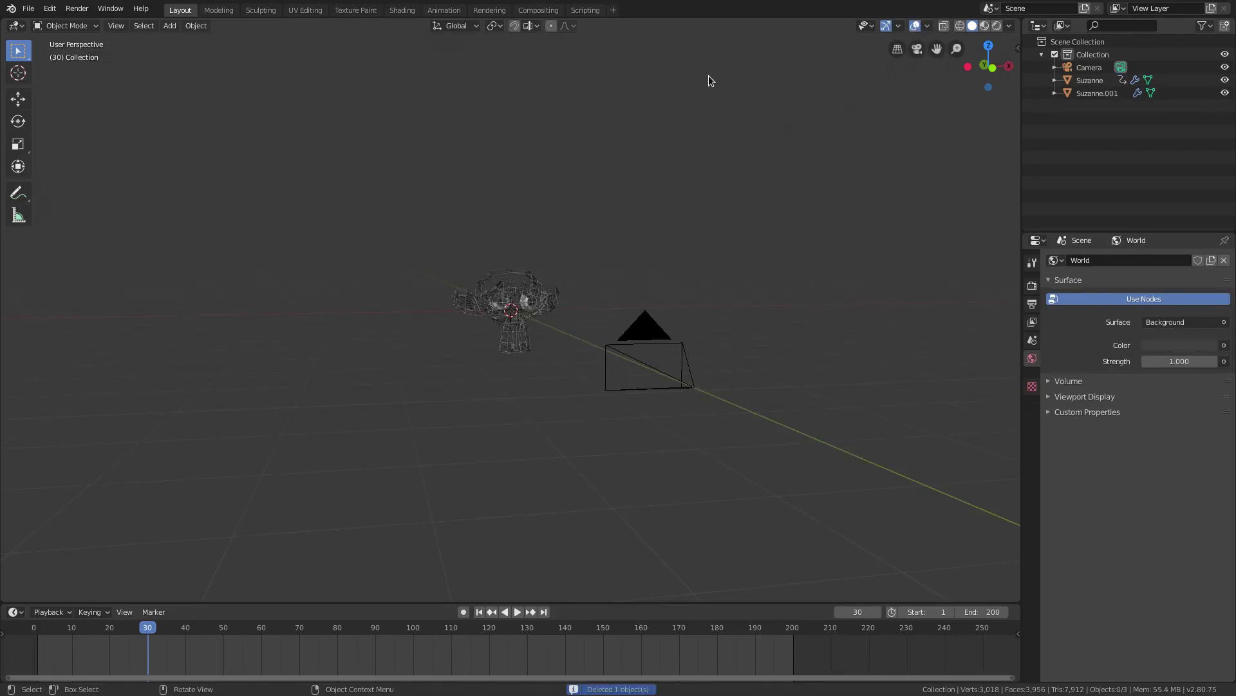
Set the world background colour to black and the colour management view transform to Standard
{"action": "middle_click_drag", "start_coordinate": [711, 77], "coordinate": [635, 201]}
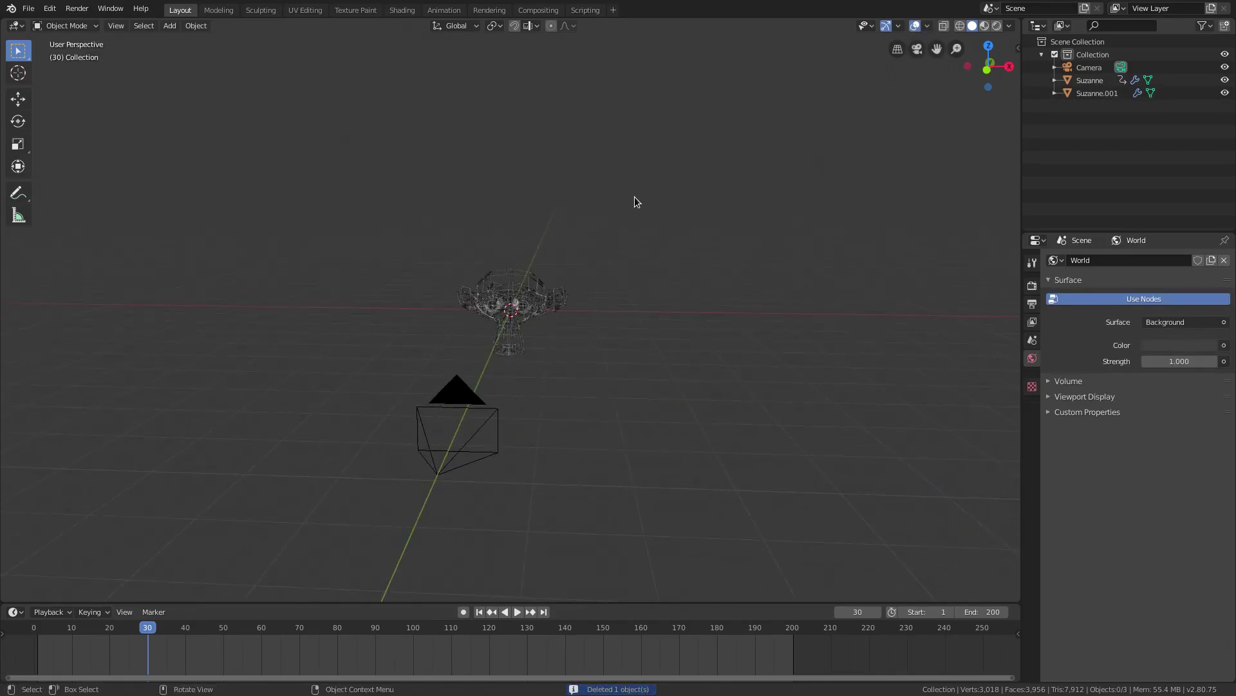
{"action": "left_click", "coordinate": [1181, 345]}
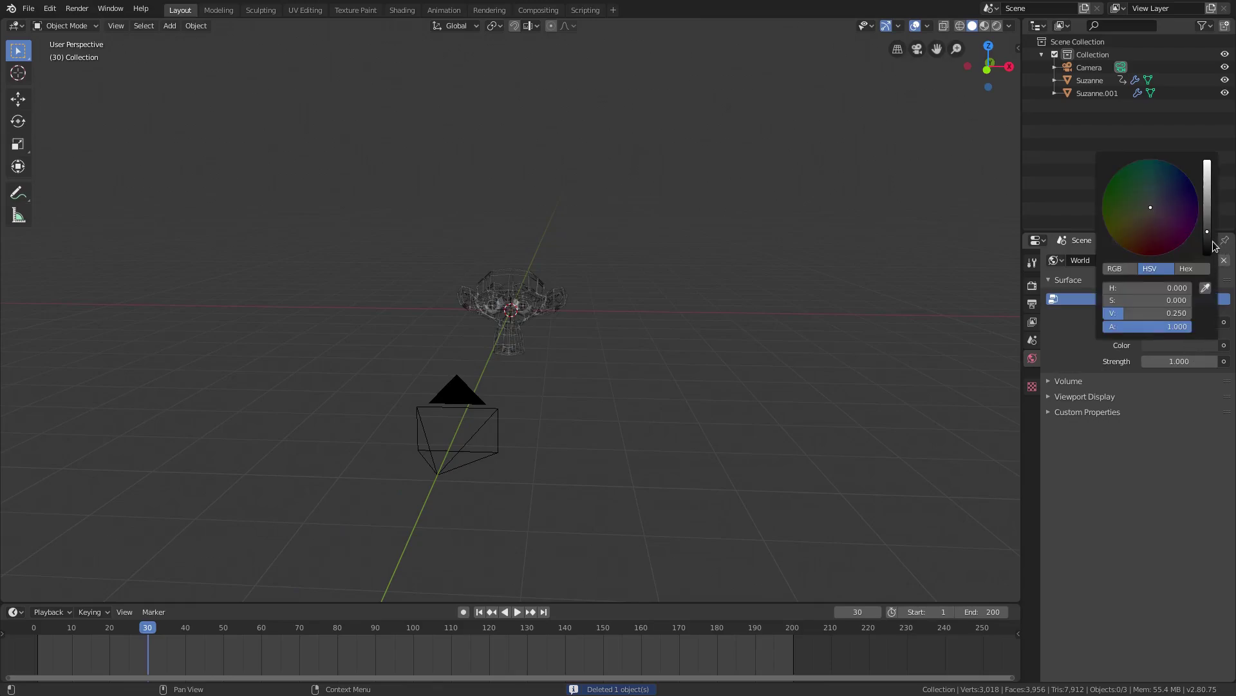
{"action": "left_click", "coordinate": [1033, 286]}
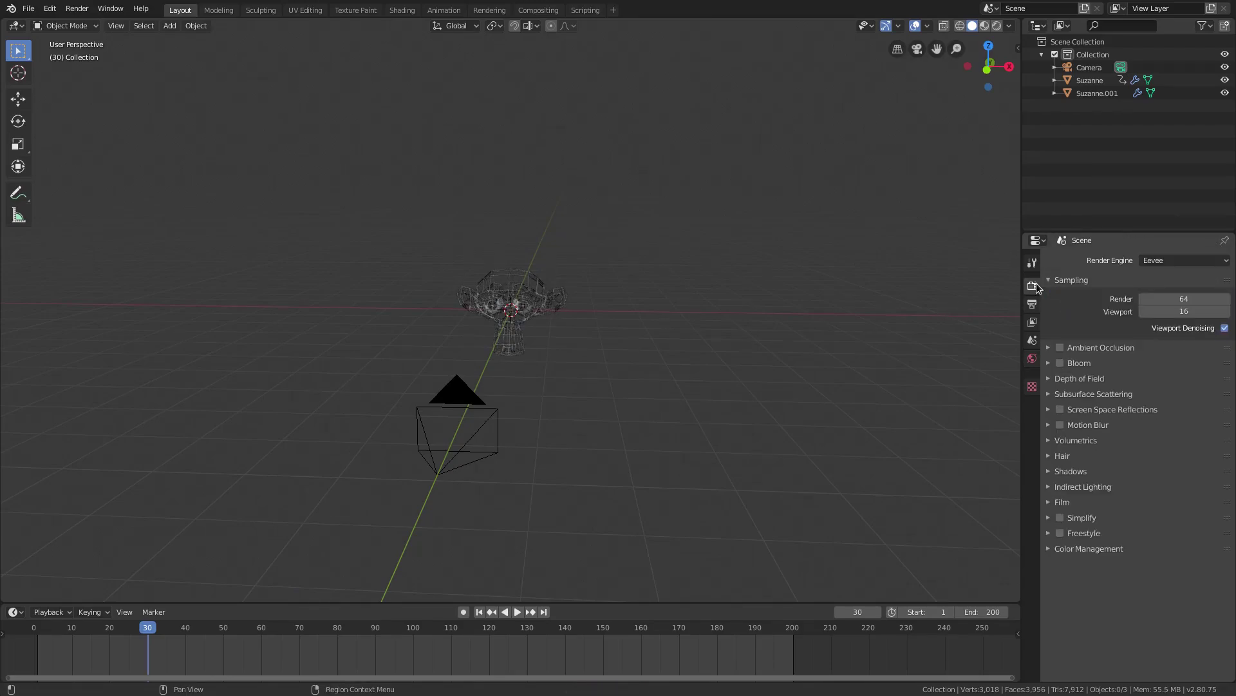
{"action": "left_click", "coordinate": [1064, 548]}
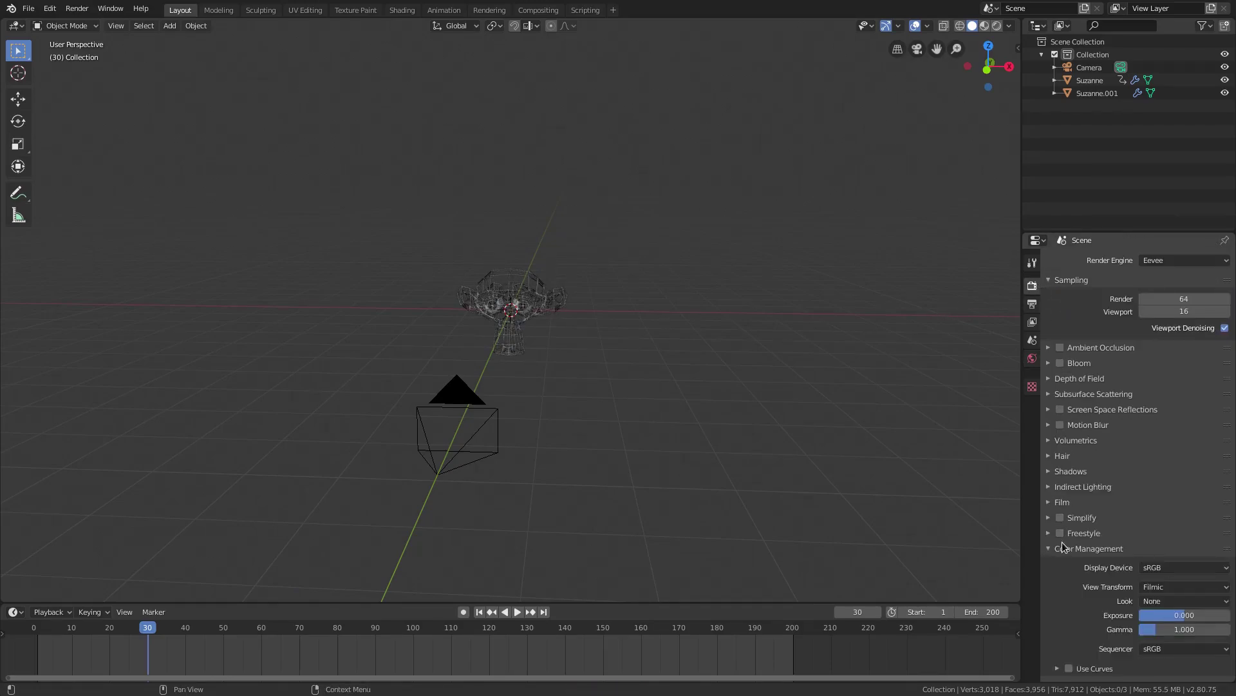
{"action": "left_click", "coordinate": [1189, 588]}
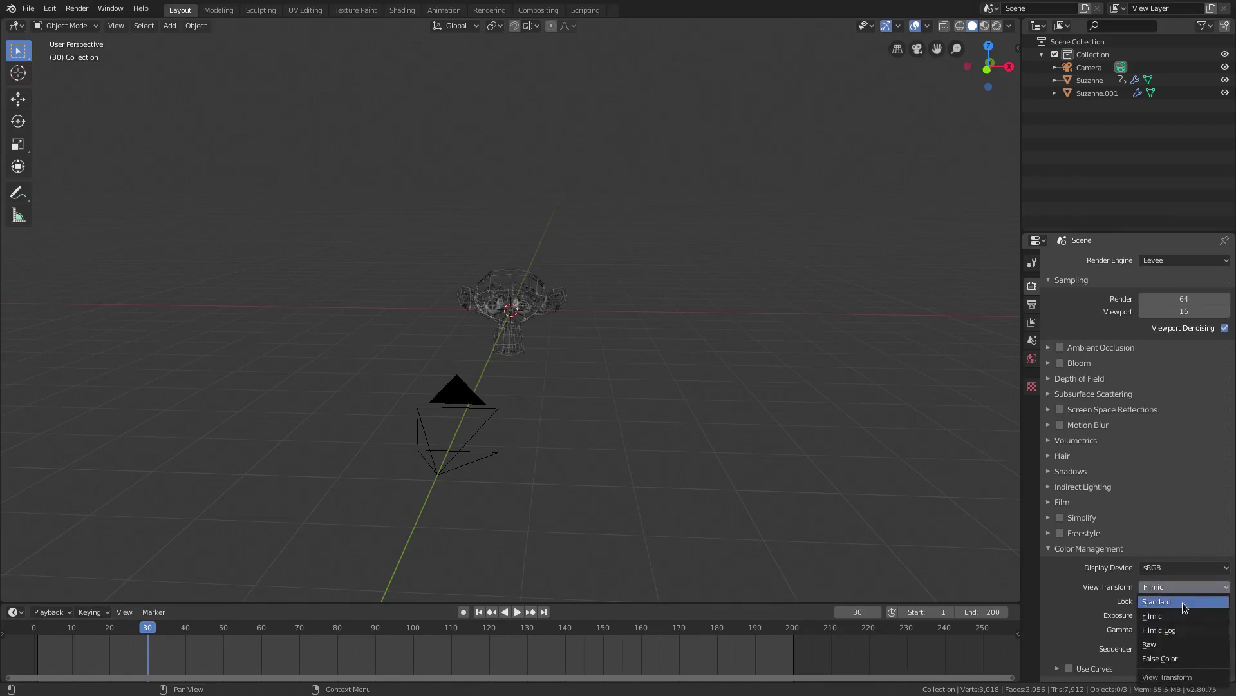
{"action": "left_click", "coordinate": [1185, 601]}
Set the wireframe monkey's emission colour to bright green and view it through the camera in Rendered shading without overlays
{"action": "key", "text": "KP_0"}
{"action": "key", "text": "Home"}
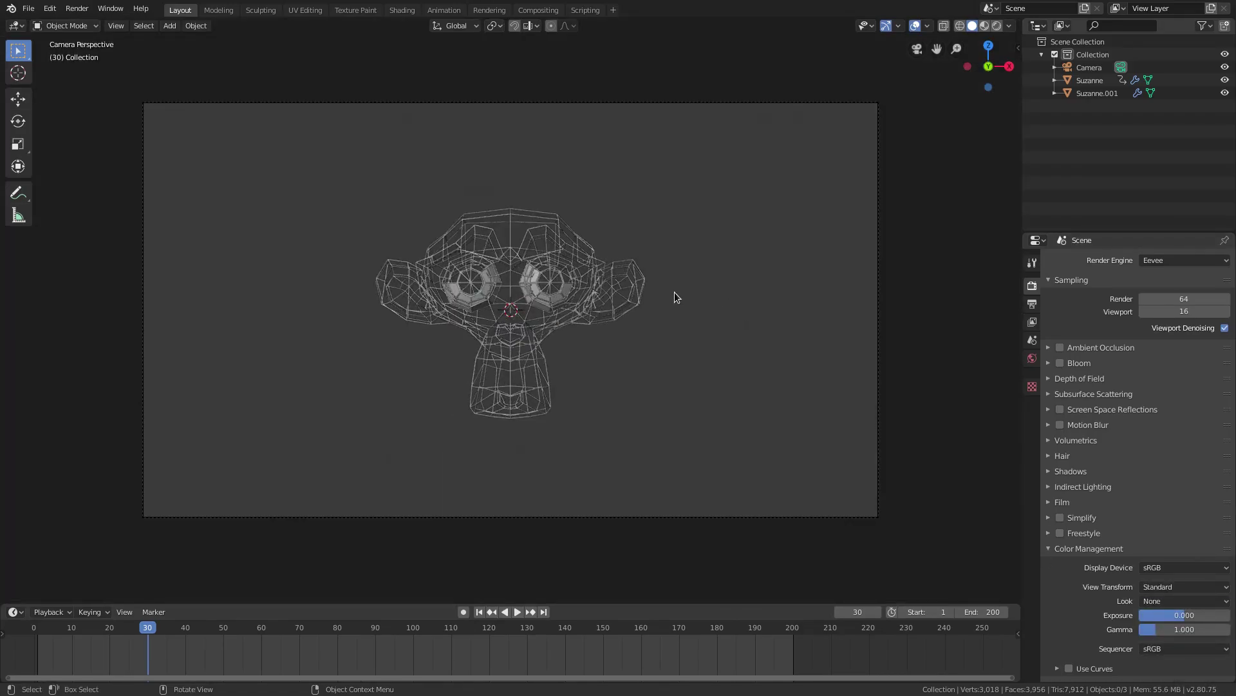
{"action": "left_click", "coordinate": [532, 343]}
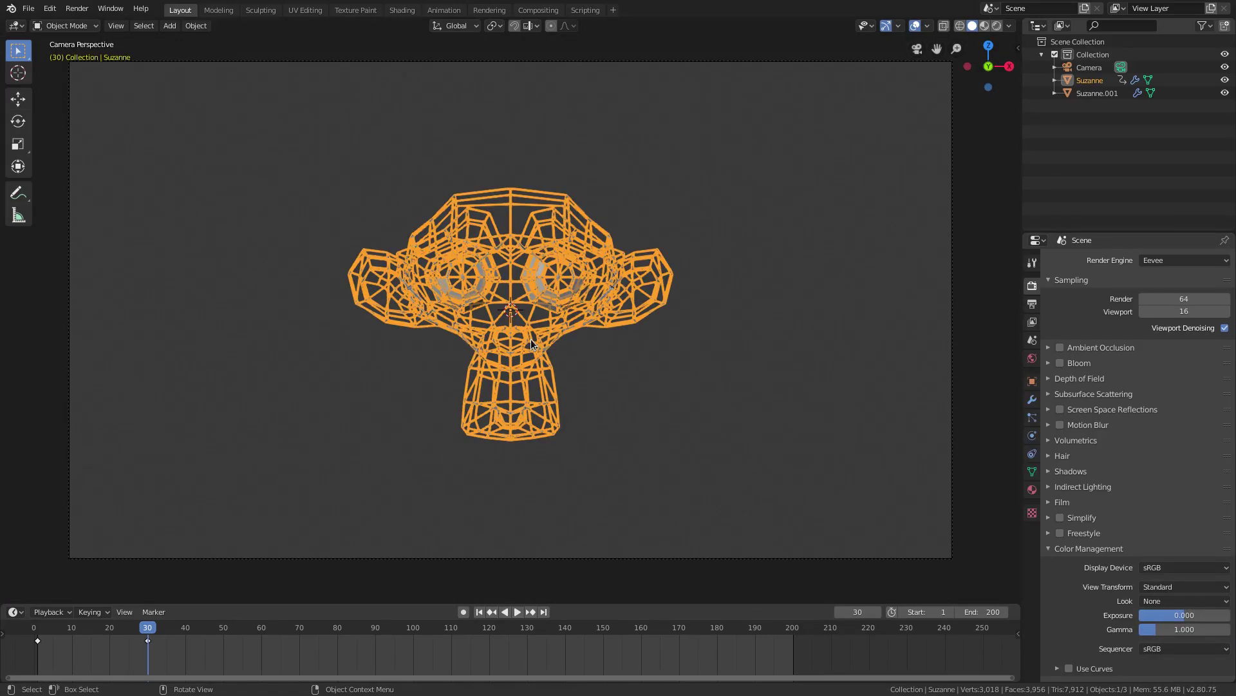
{"action": "left_click", "coordinate": [1033, 489]}
{"action": "left_click", "coordinate": [915, 26]}
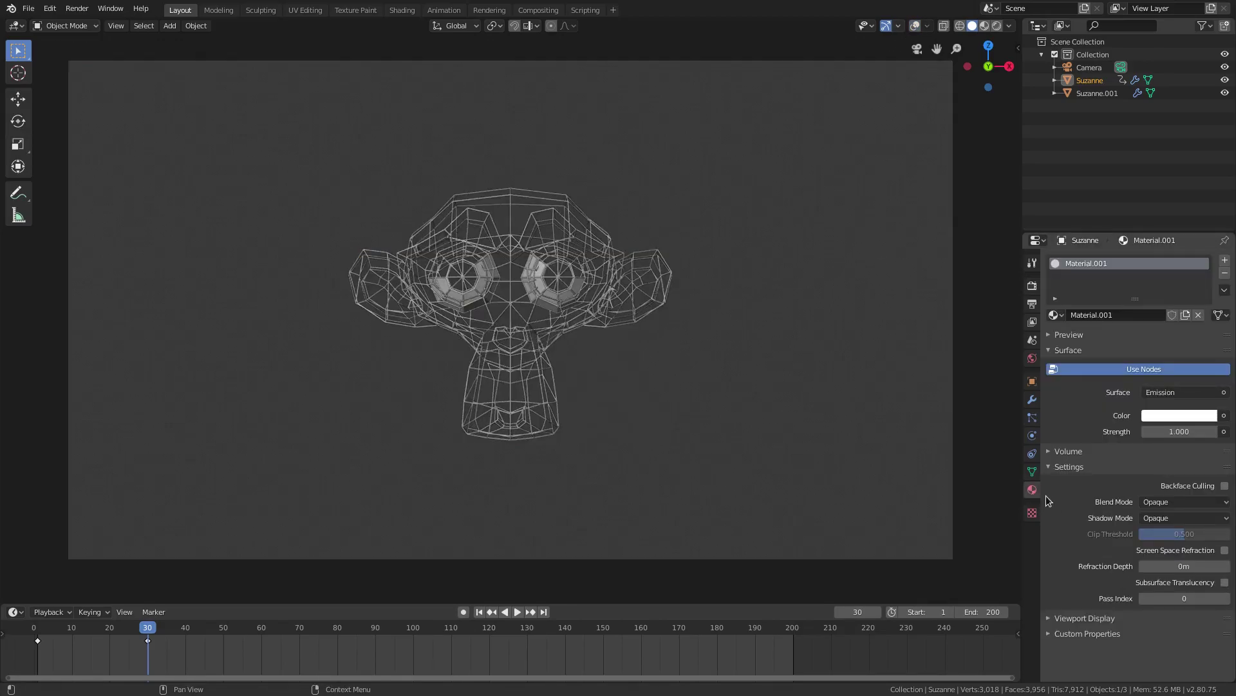
{"action": "left_click", "coordinate": [1169, 415]}
{"action": "left_click_drag", "start_coordinate": [1148, 263], "coordinate": [1109, 246]}
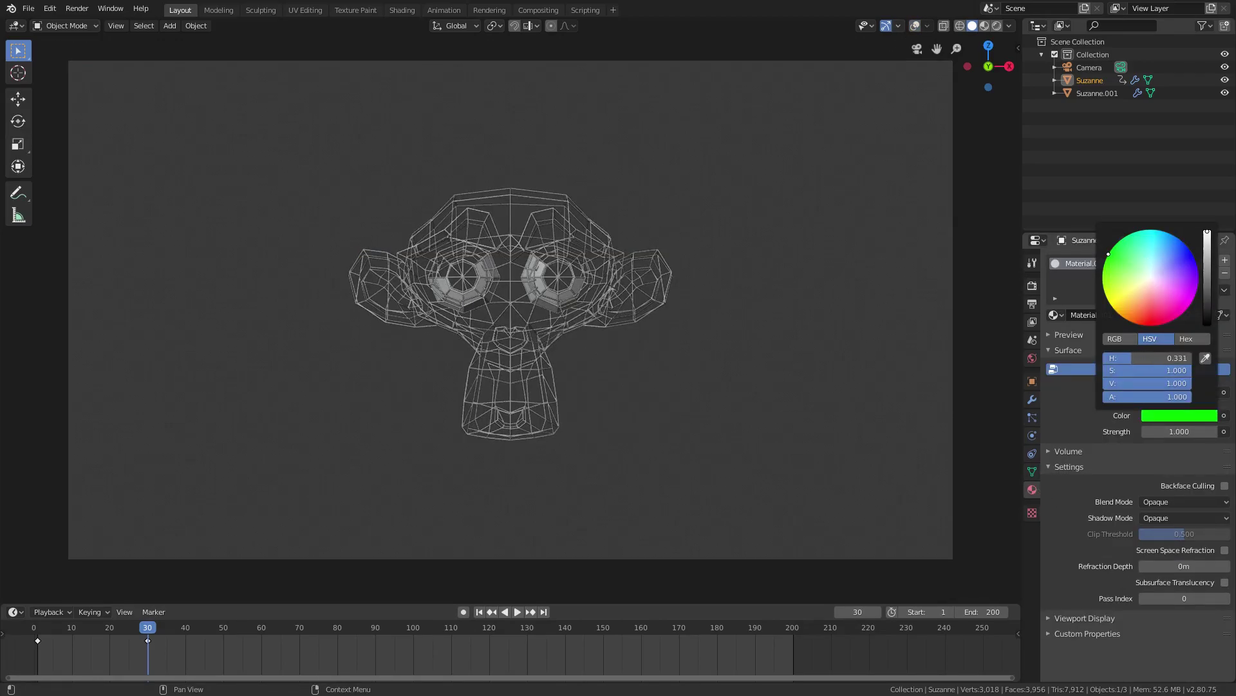
{"action": "left_click", "coordinate": [997, 26]}
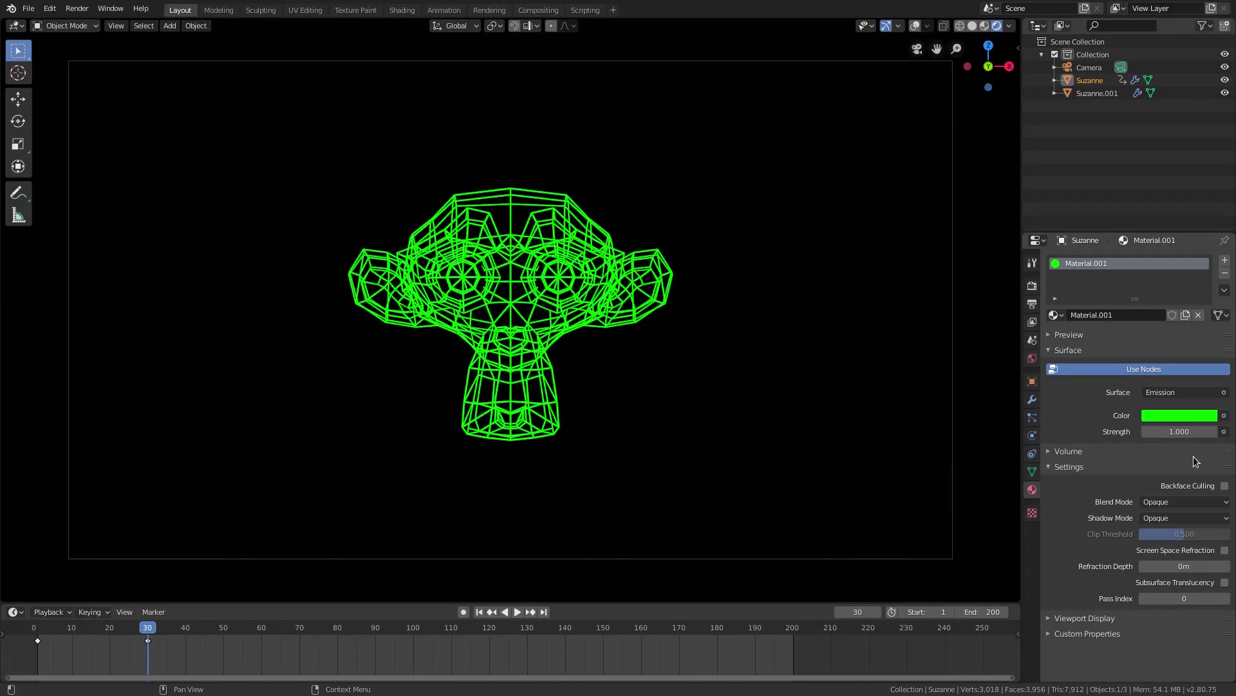
{"action": "left_click", "coordinate": [1176, 417]}
{"action": "mouse_move", "coordinate": [1106, 260]}
{"action": "left_mouse_down"}
{"action": "mouse_move", "coordinate": [1103, 275]}
{"action": "mouse_move", "coordinate": [1110, 252]}
{"action": "left_mouse_up"}
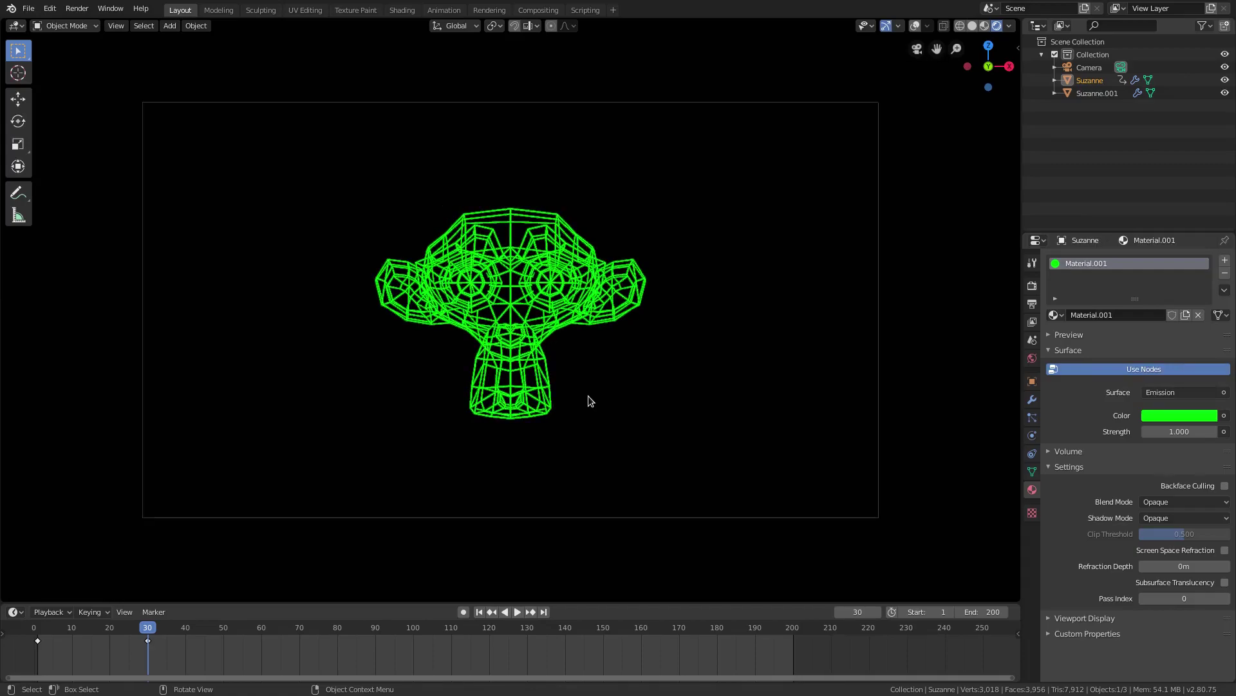
Play the rendered animation from the first frame, stopping around frame 79, and scrub back through the growth
{"action": "left_click", "coordinate": [479, 612]}
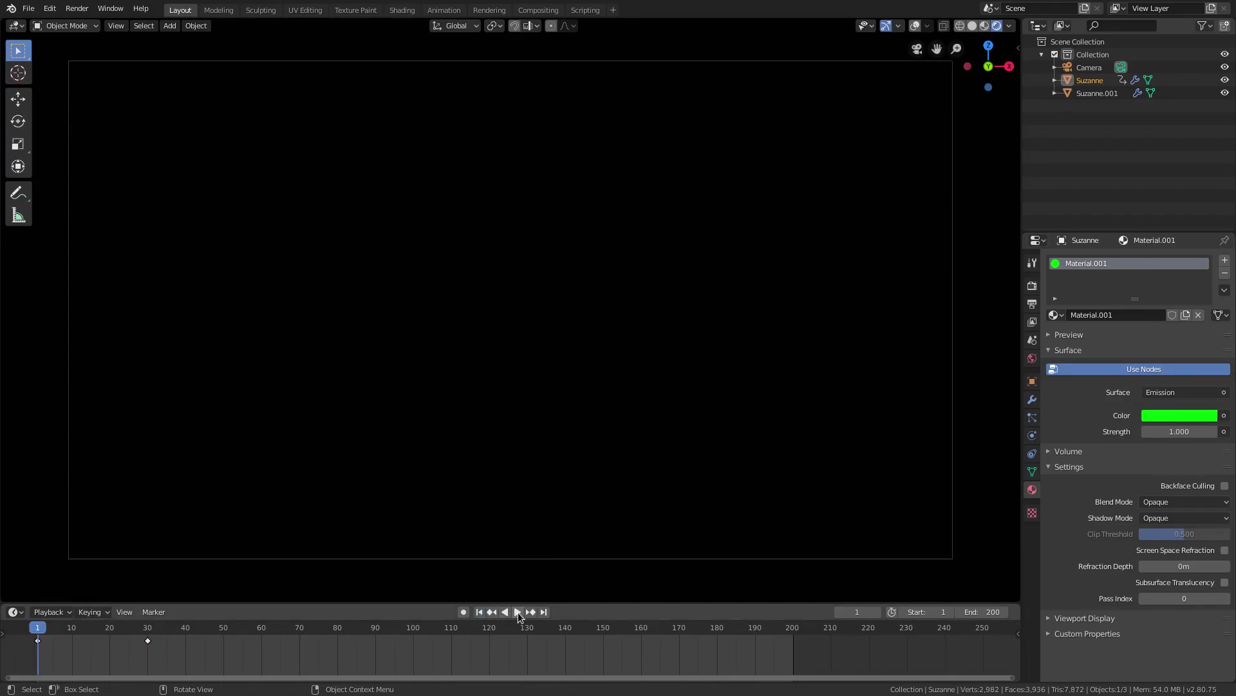
{"action": "left_click", "coordinate": [517, 611]}
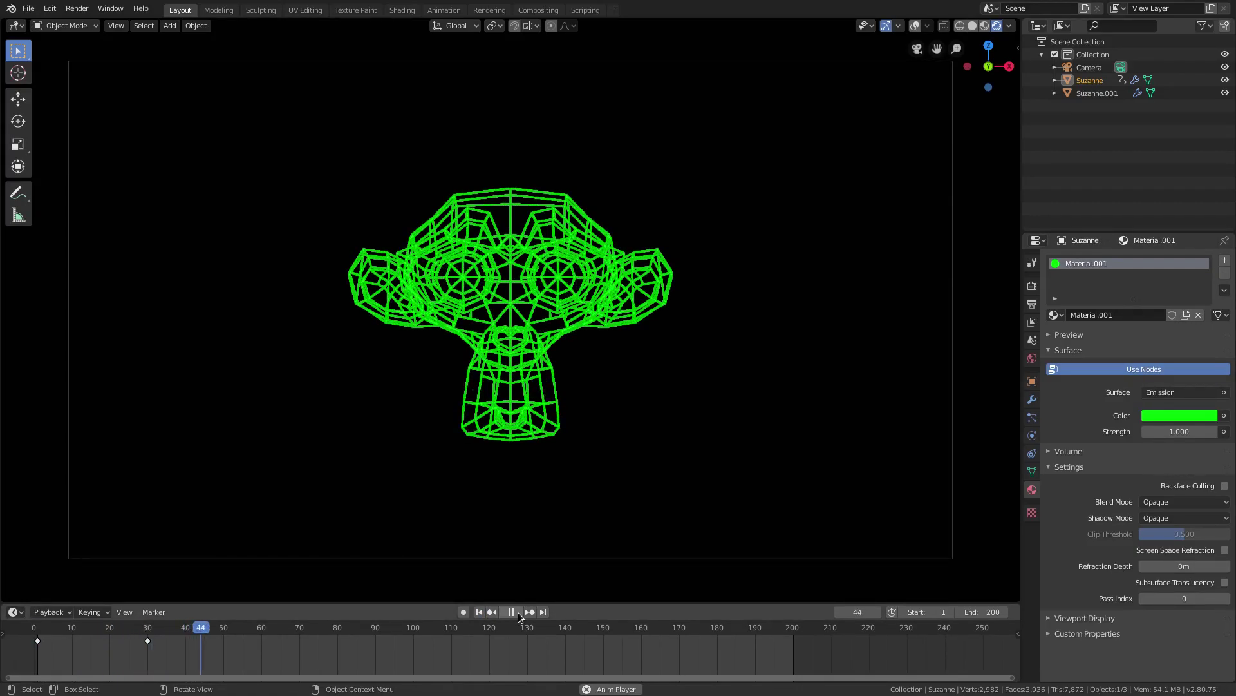
{"action": "left_click", "coordinate": [513, 611]}
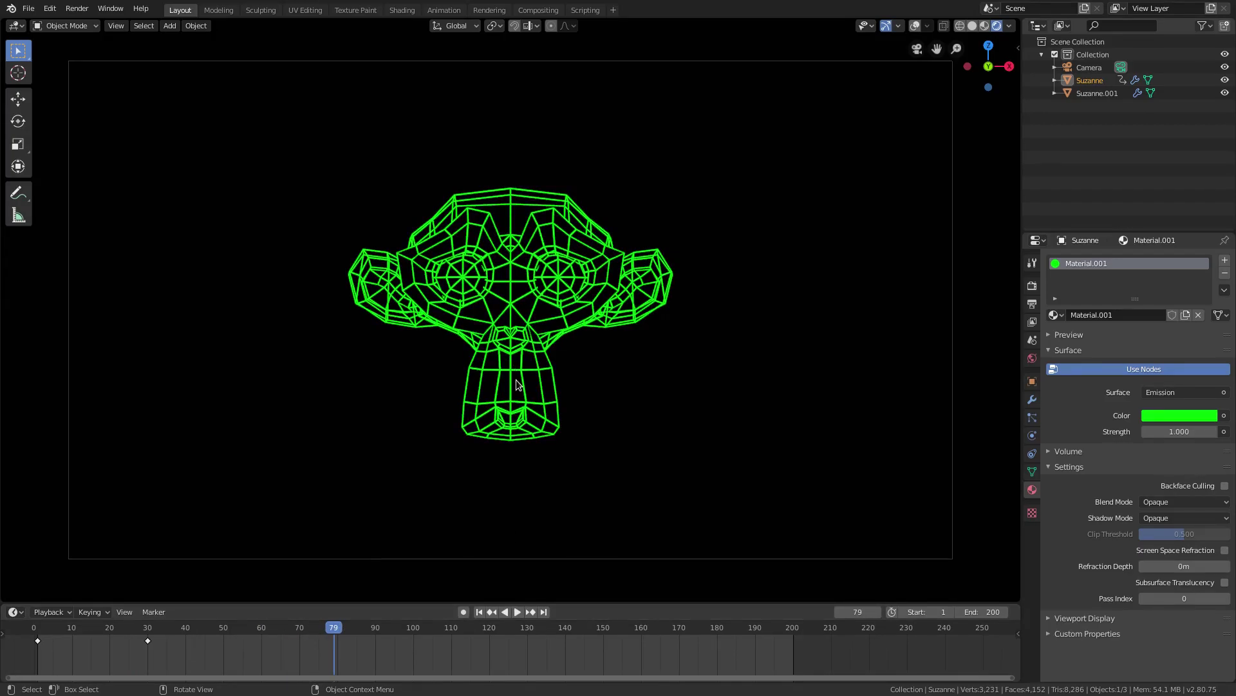
{"action": "left_click_drag", "start_coordinate": [334, 634], "coordinate": [87, 634]}
Return to the first frame and turn off Viewport Denoising in the Eevee sampling settings
{"action": "left_click", "coordinate": [479, 612]}
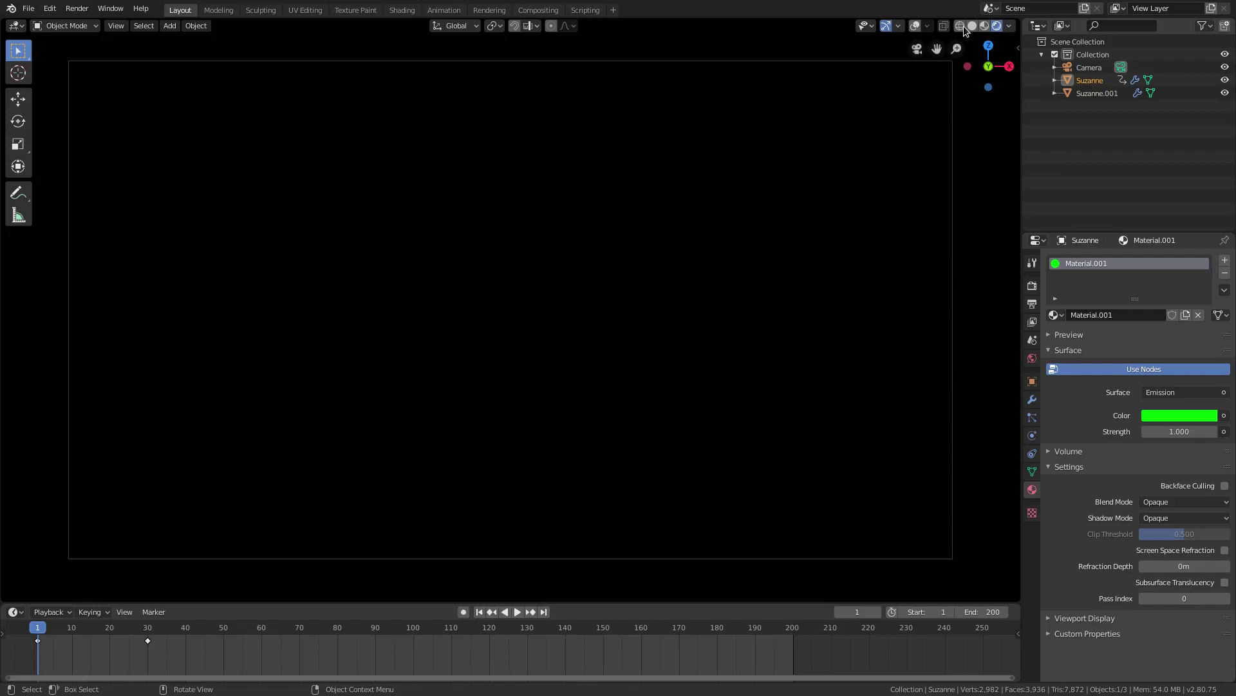
{"action": "left_click", "coordinate": [1032, 285]}
{"action": "left_click", "coordinate": [1224, 328]}
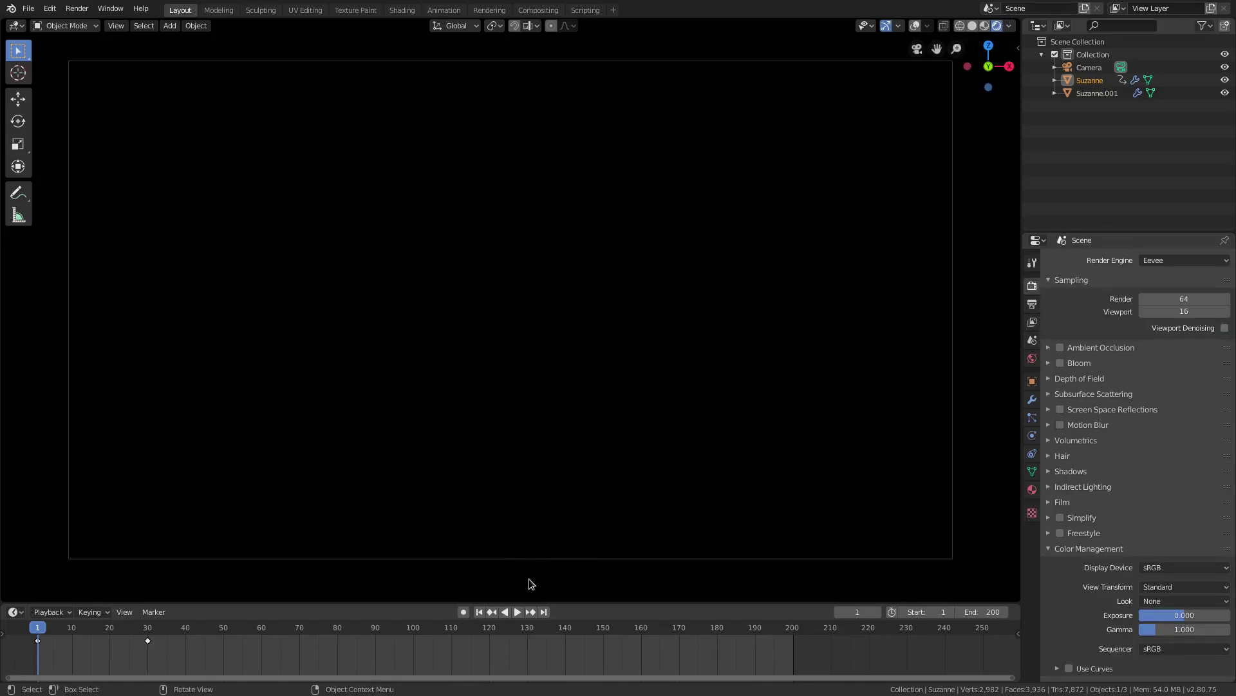
Play the undenoised animation from frame 1, stop around frame 169, and return to the first frame
{"action": "left_click", "coordinate": [513, 612]}
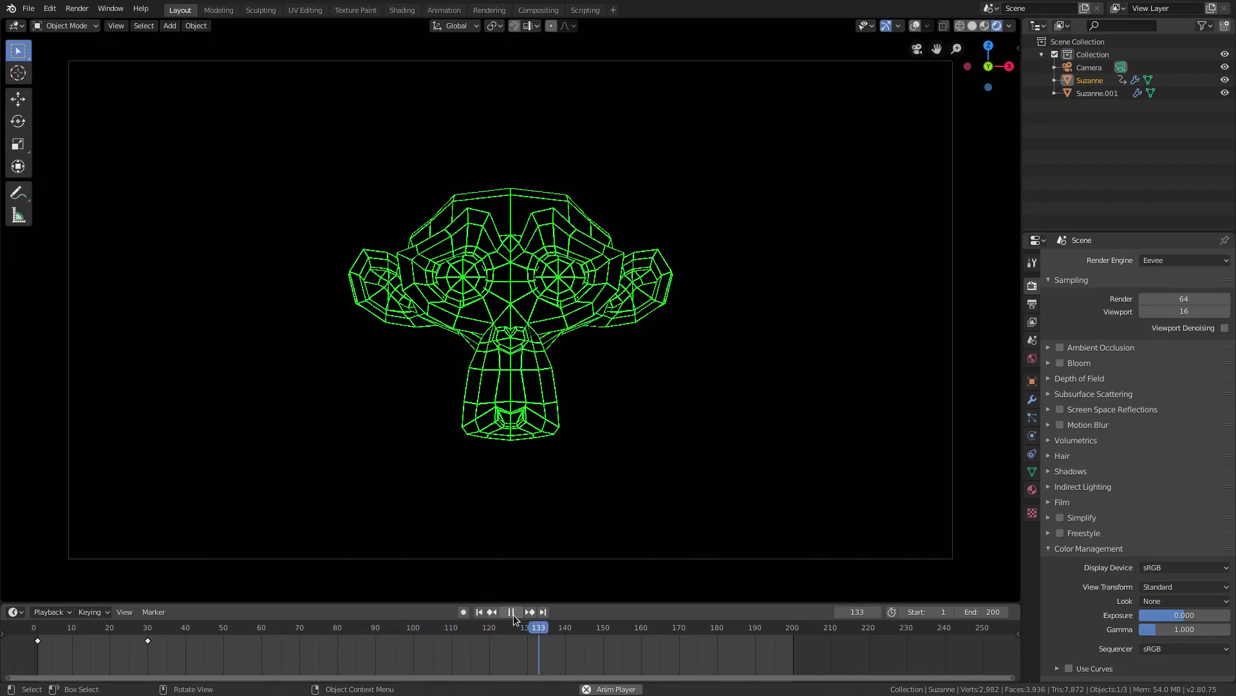
{"action": "left_click", "coordinate": [513, 615]}
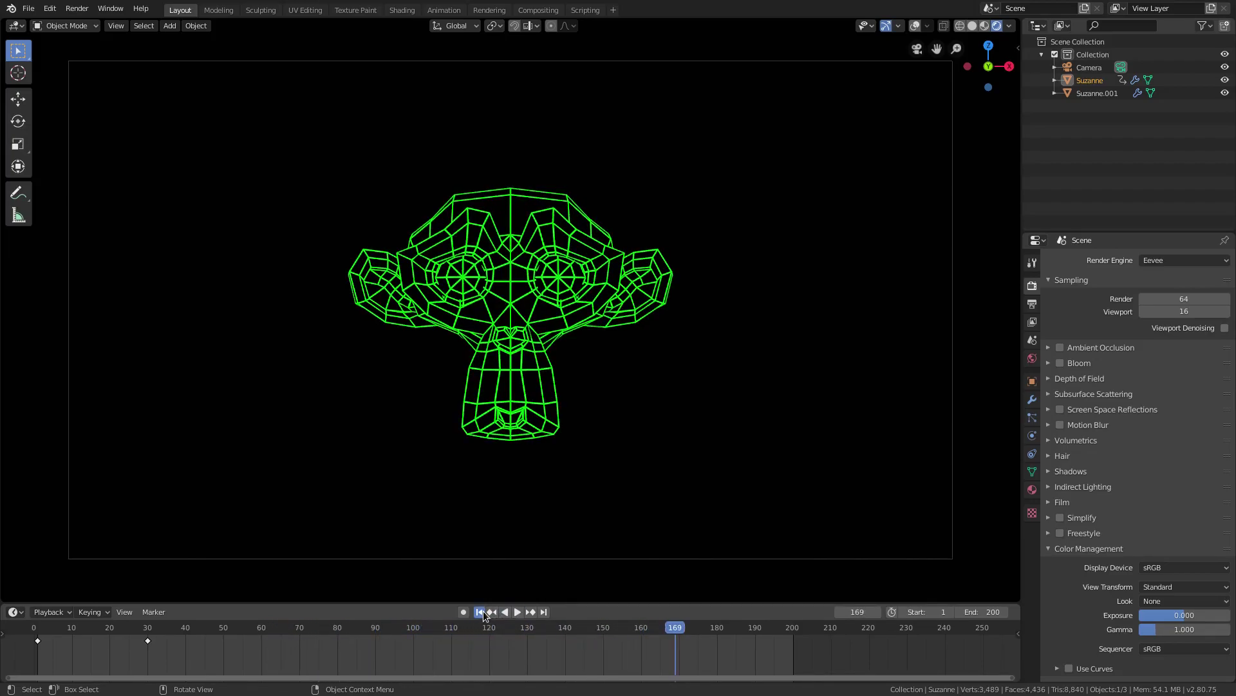
{"action": "left_click", "coordinate": [481, 612]}
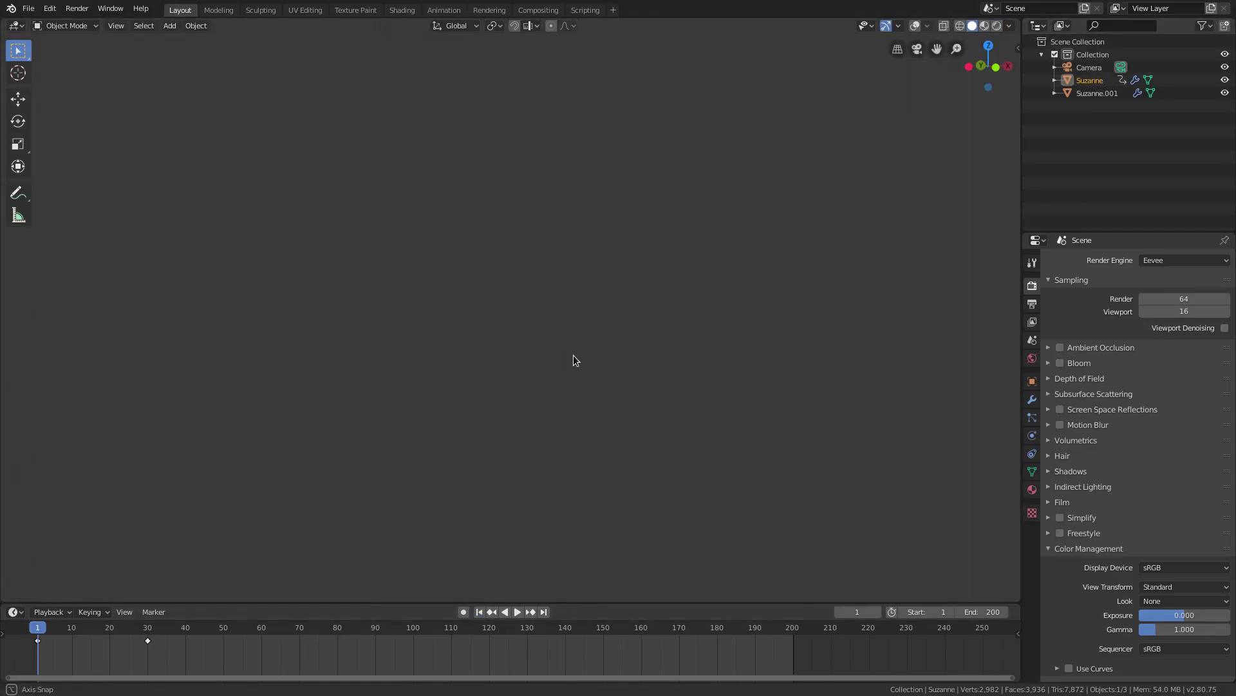
Turn viewport overlays back on, go to frame 43 and select the solid monkey copy that builds up inside the wireframe
{"action": "left_click", "coordinate": [915, 27]}
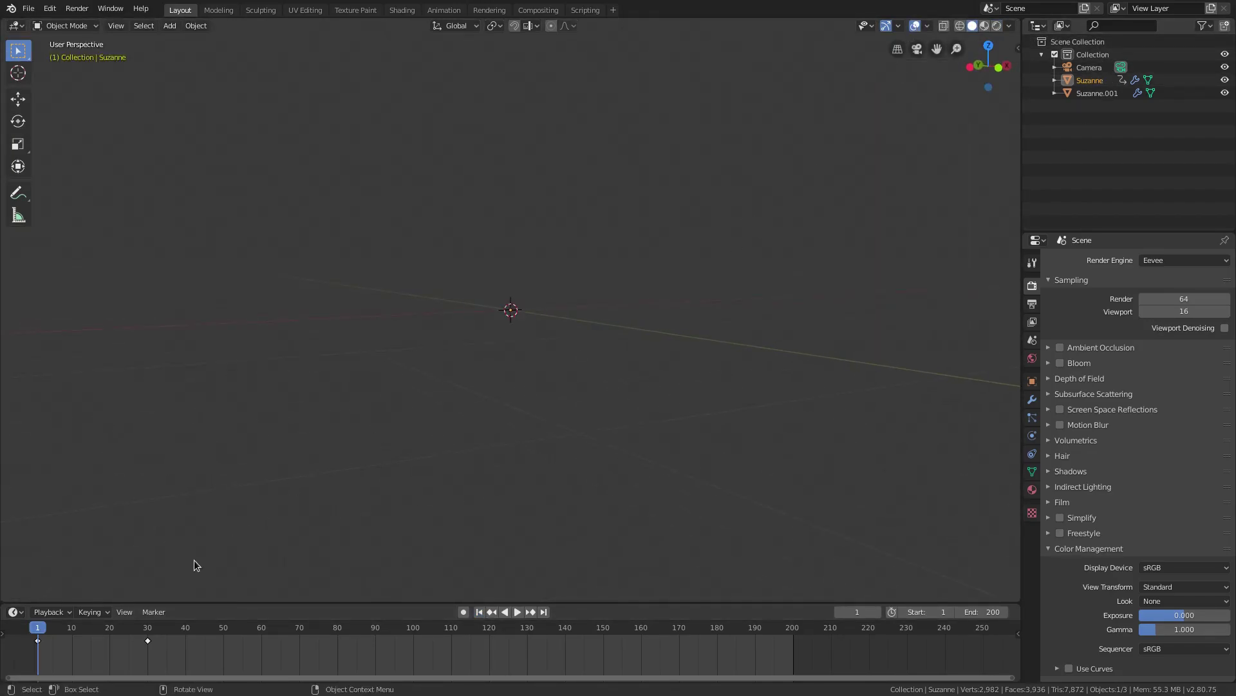
{"action": "left_click", "coordinate": [197, 636]}
{"action": "left_click", "coordinate": [493, 273]}
{"action": "middle_click_drag", "start_coordinate": [492, 273], "coordinate": [691, 296]}
{"action": "scroll", "coordinate": [684, 237], "scroll_direction": "up", "scroll_amount": 3}
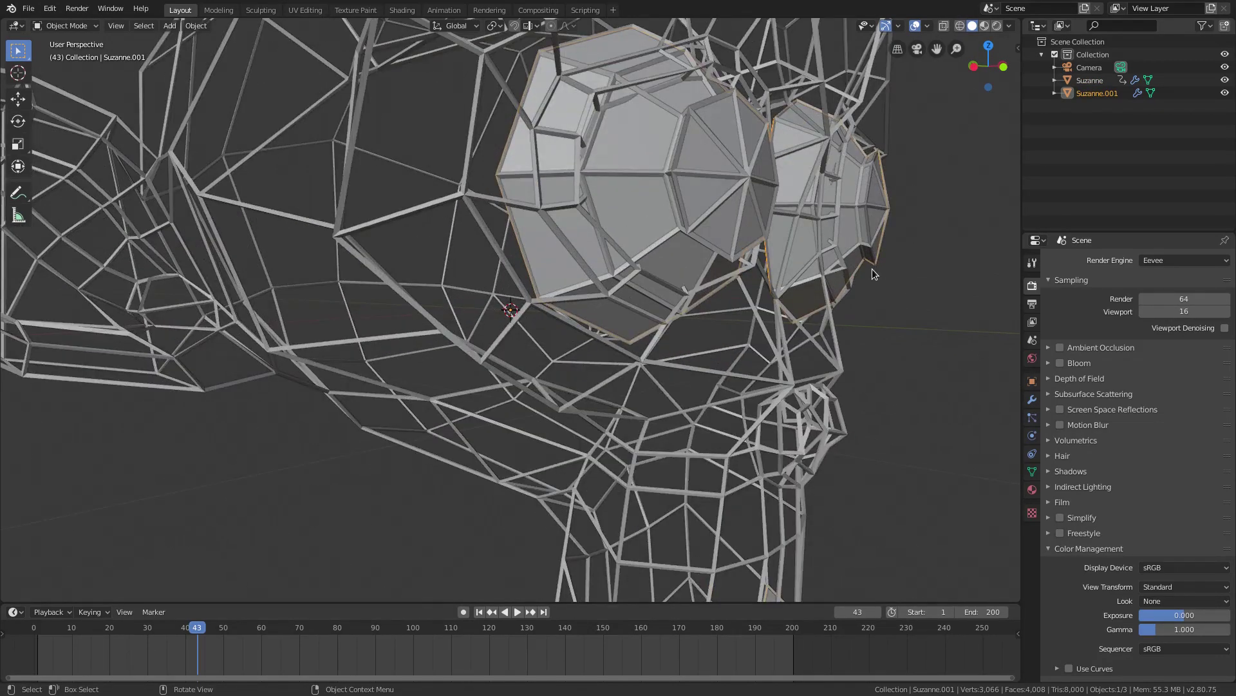
Duplicate the solid monkey copy in place, keeping its original size
{"action": "scroll", "coordinate": [797, 331], "scroll_direction": "down", "scroll_amount": 2}
{"action": "middle_click_drag", "start_coordinate": [797, 331], "coordinate": [682, 298]}
{"action": "scroll", "coordinate": [646, 271], "scroll_direction": "up", "scroll_amount": 3}
{"action": "key", "text": "shift+d"}
{"action": "left_click", "coordinate": [685, 291]}
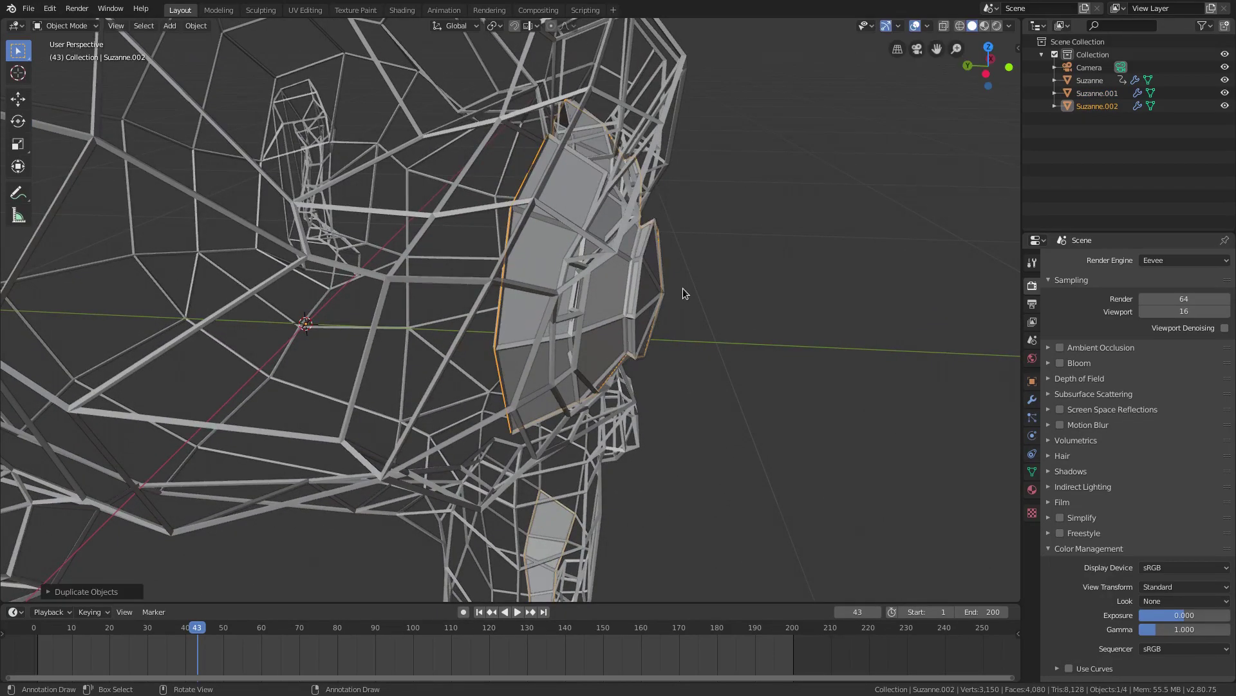
{"action": "key", "text": "s"}
{"action": "right_click", "coordinate": [790, 304]}
Add a Solidify modifier below the Build modifier on the new monkey duplicate
{"action": "left_click", "coordinate": [1032, 399]}
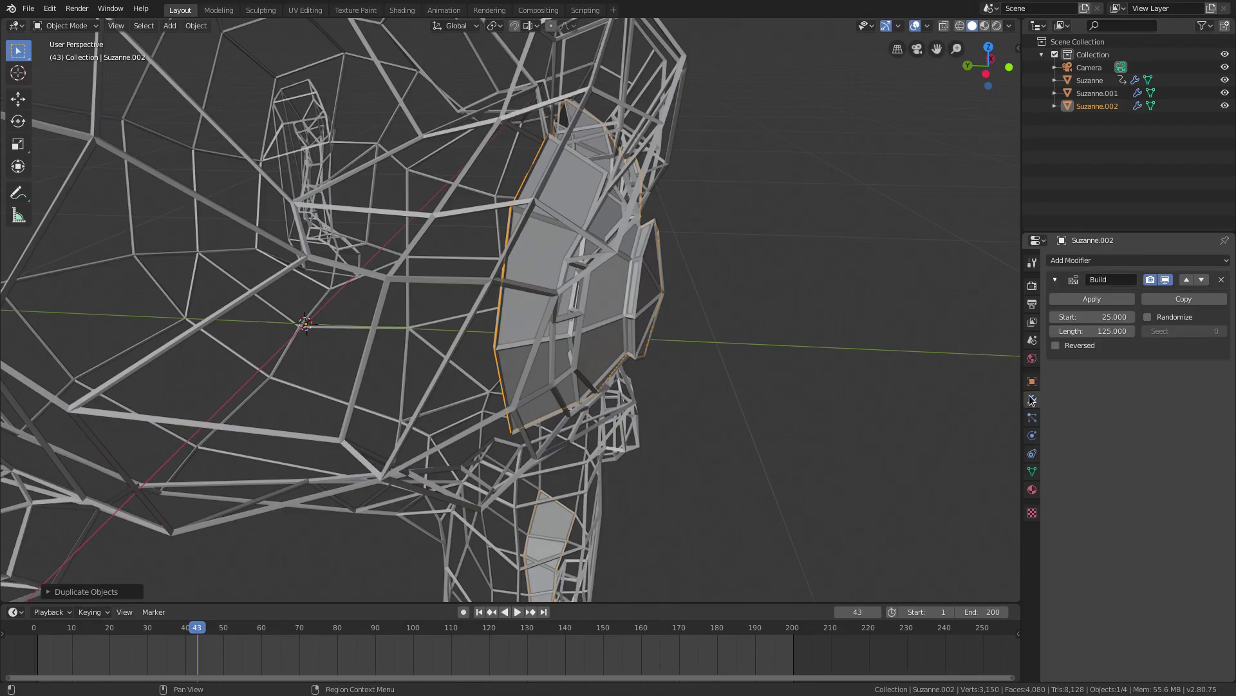
{"action": "middle_click_drag", "start_coordinate": [739, 361], "coordinate": [831, 377]}
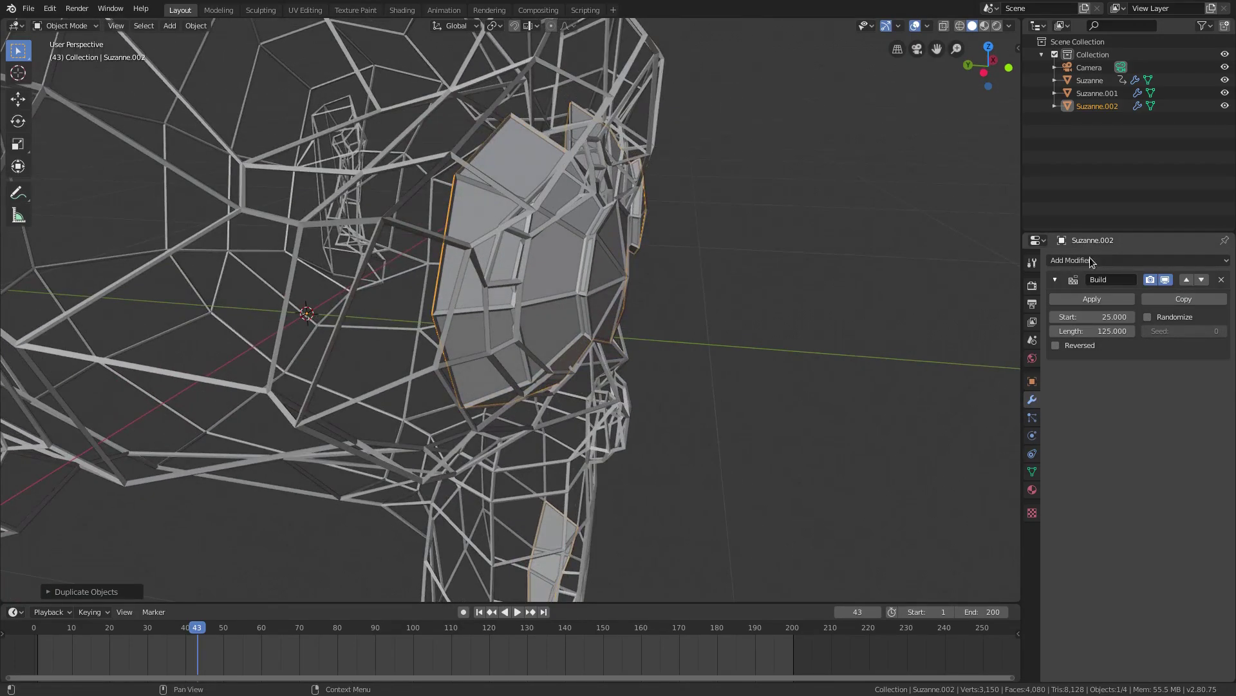
{"action": "left_click", "coordinate": [1095, 259]}
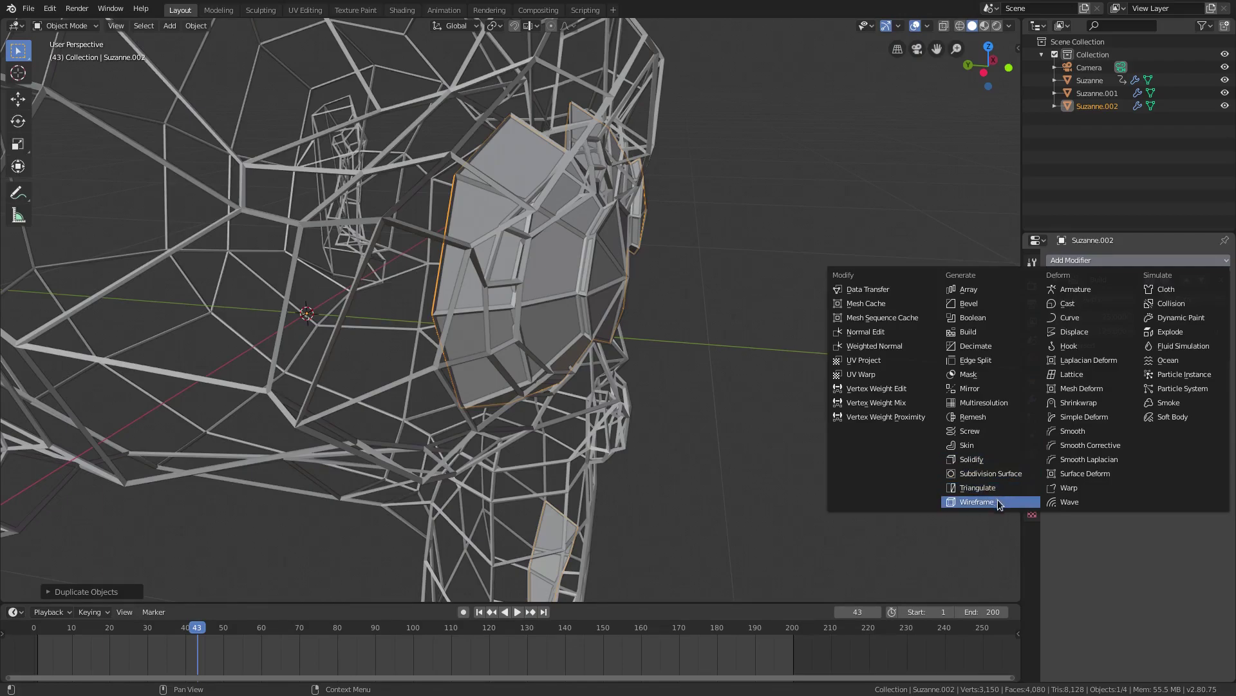
{"action": "left_click", "coordinate": [975, 459]}
{"action": "mouse_move", "coordinate": [906, 435]}
{"action": "middle_mouse_down"}
{"action": "mouse_move", "coordinate": [902, 415]}
{"action": "mouse_move", "coordinate": [909, 425]}
{"action": "middle_mouse_up"}
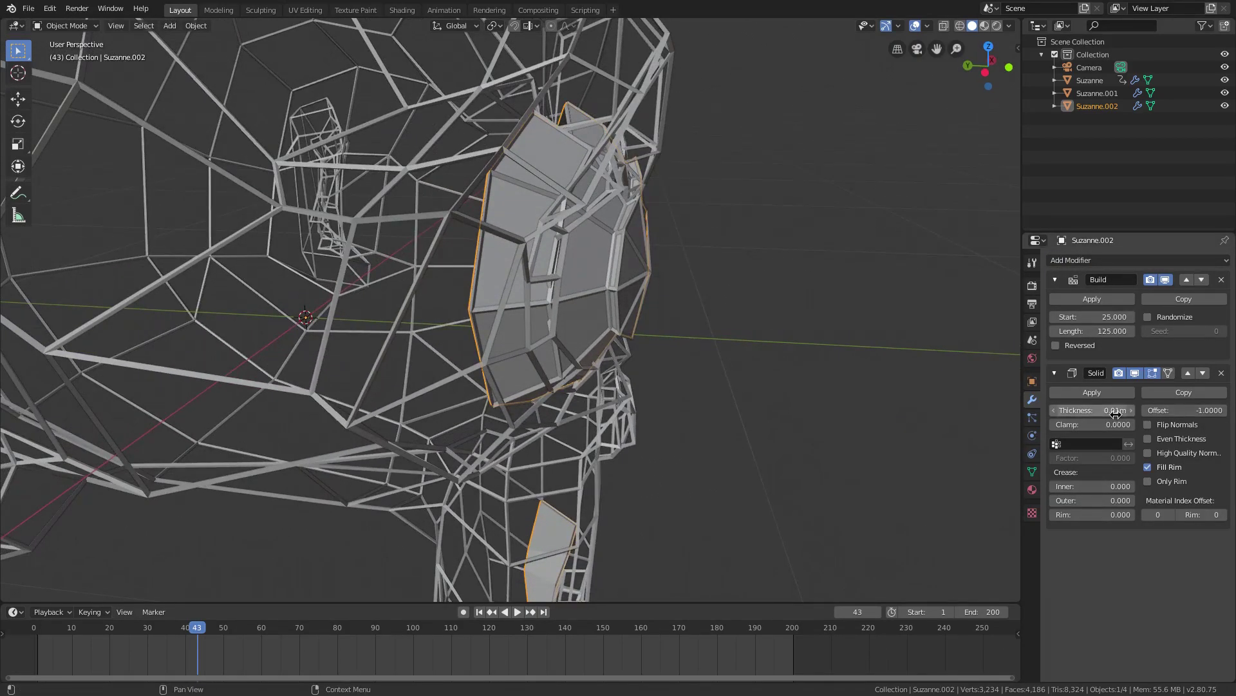
Set the Solidify thickness to -0.002 m so the duplicate's shell extends slightly outward
{"action": "mouse_move", "coordinate": [1100, 412]}
{"action": "left_mouse_down"}
{"action": "mouse_move", "coordinate": [1121, 412]}
{"action": "mouse_move", "coordinate": [1063, 412]}
{"action": "mouse_move", "coordinate": [1108, 413]}
{"action": "left_mouse_up"}
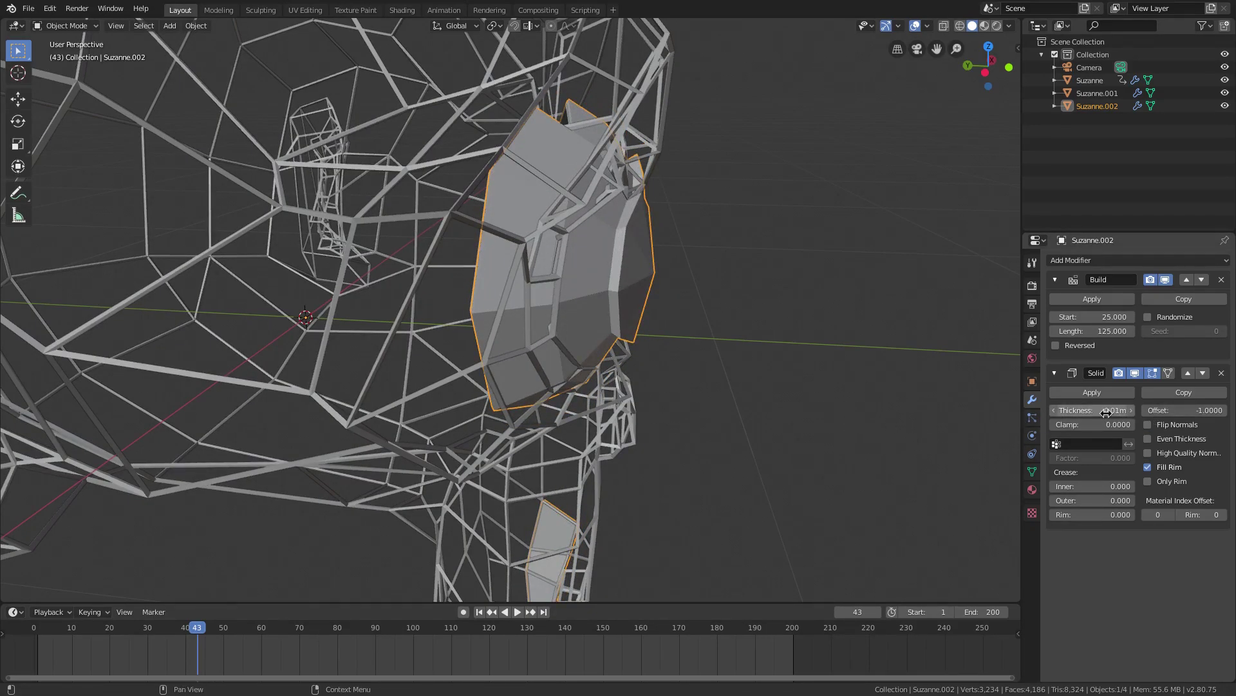
{"action": "middle_click_drag", "start_coordinate": [805, 373], "coordinate": [670, 365]}
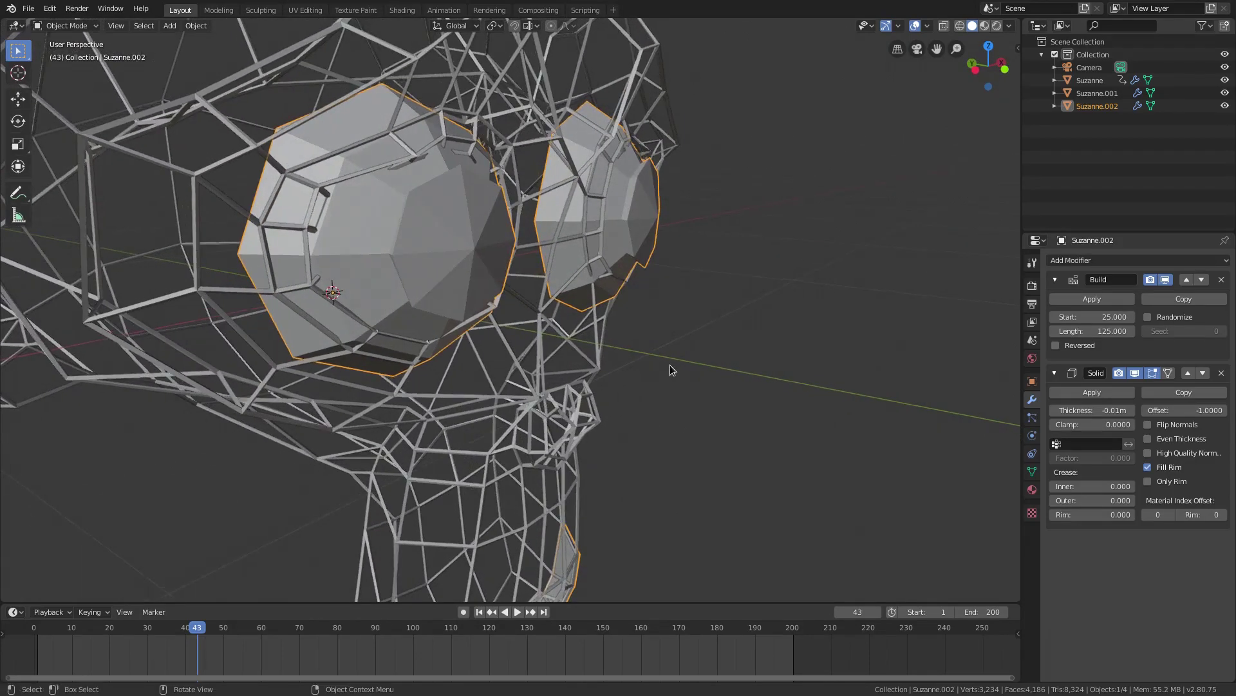
{"action": "left_click", "coordinate": [1108, 410]}
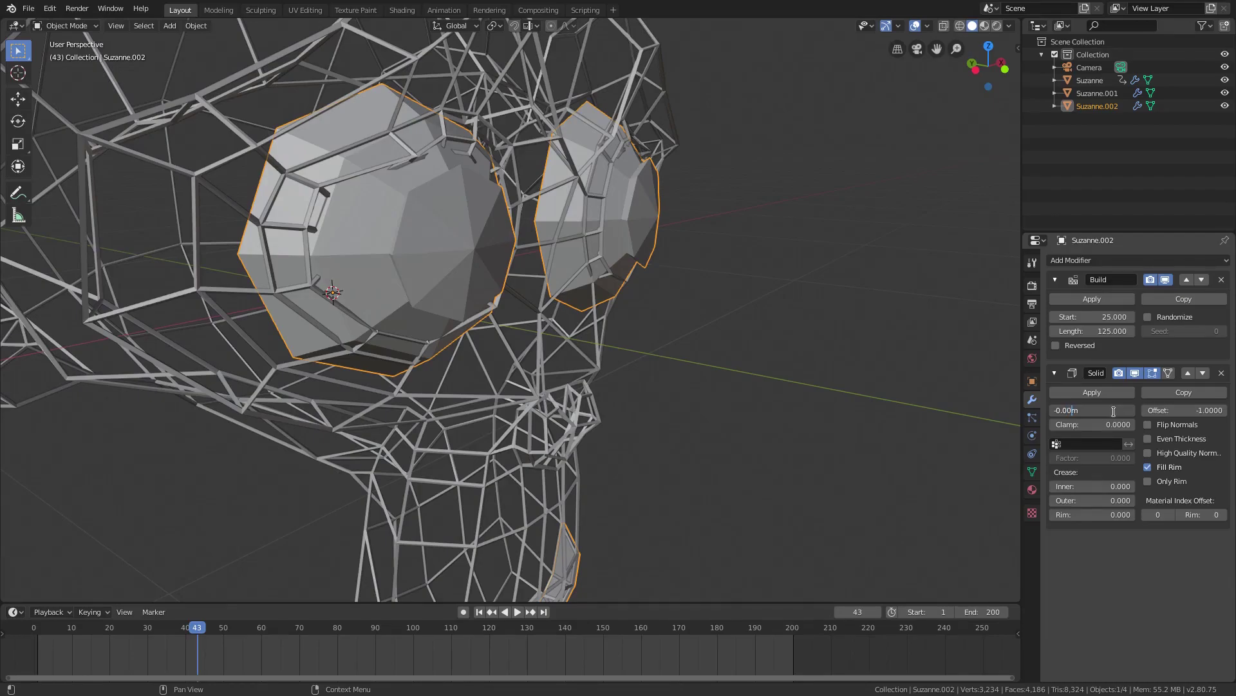
{"action": "key", "text": "Return"}
{"action": "left_click", "coordinate": [1098, 411]}
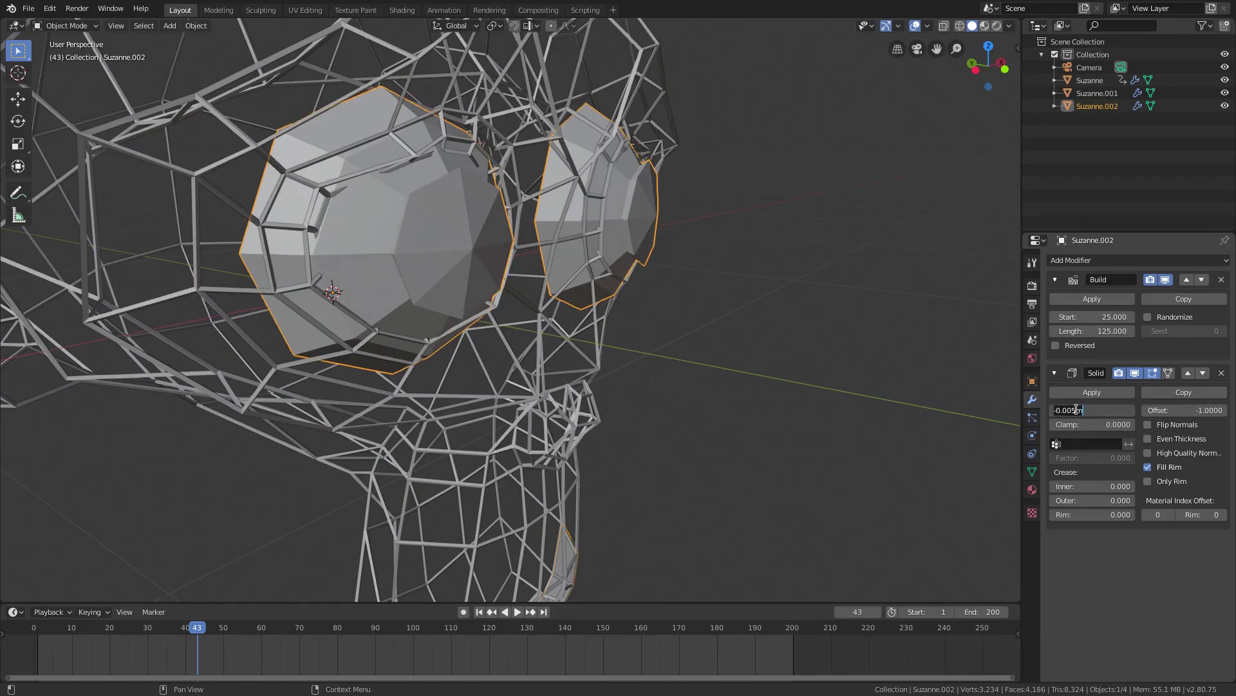
{"action": "type", "text": "2"}
{"action": "key", "text": "Return"}
{"action": "middle_click_drag", "start_coordinate": [509, 393], "coordinate": [583, 422]}
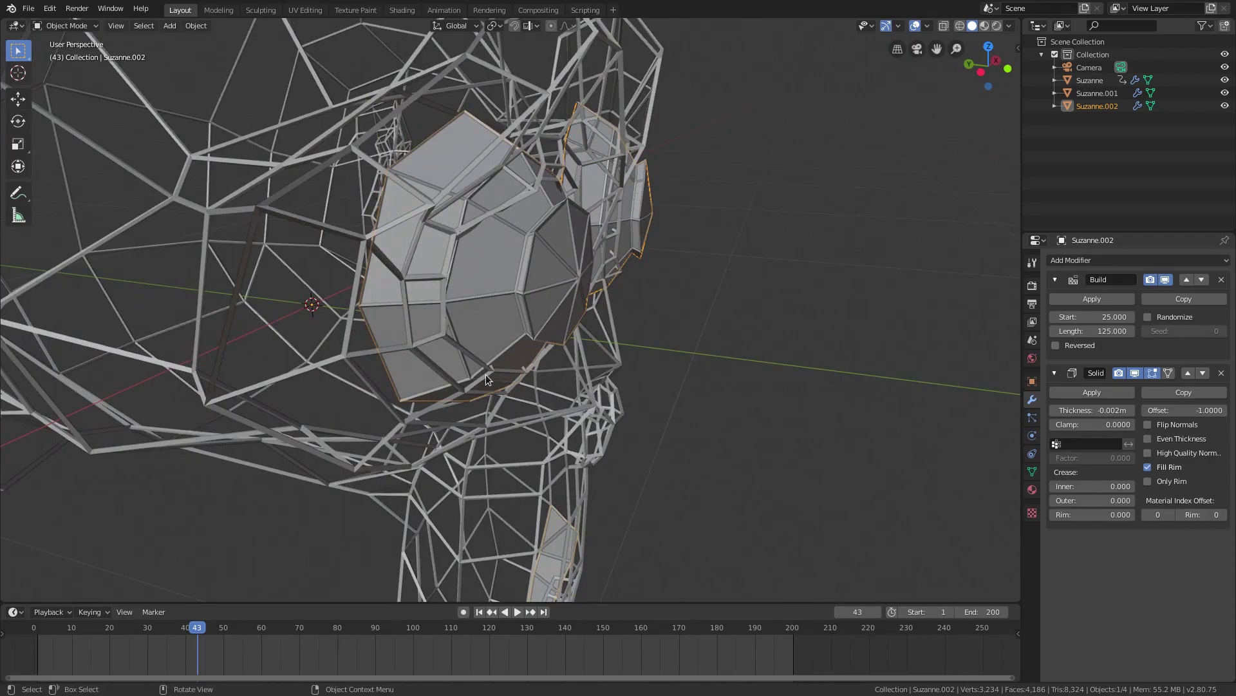
{"action": "middle_click_drag", "start_coordinate": [486, 373], "coordinate": [441, 212]}
Select the thickened monkey duplicate again and extend the animation's end frame to 250
{"action": "left_click", "coordinate": [672, 187]}
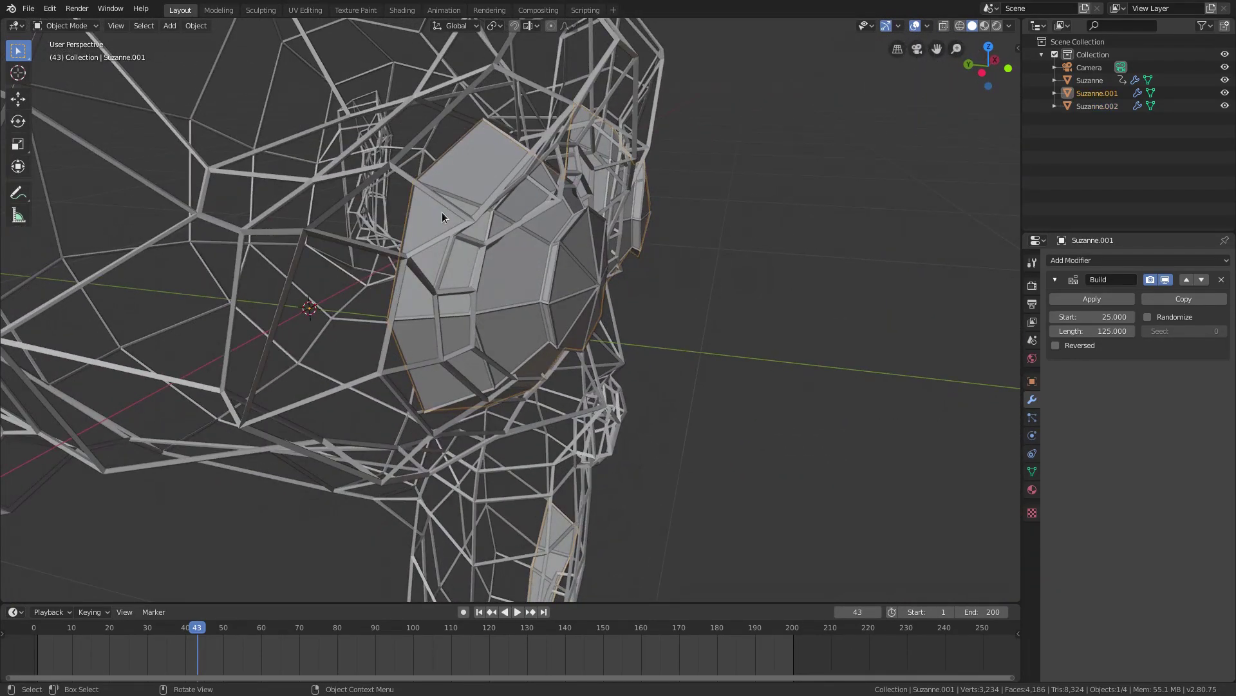
{"action": "left_click", "coordinate": [482, 161]}
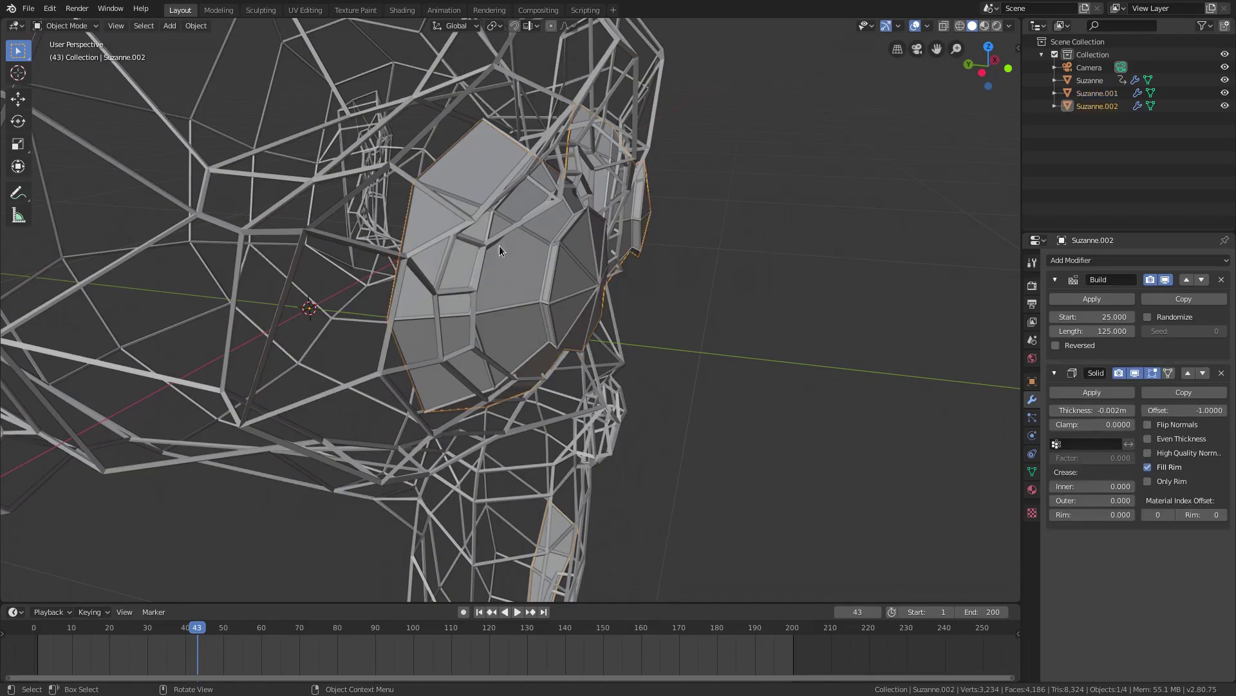
{"action": "middle_click_drag", "start_coordinate": [462, 314], "coordinate": [574, 276]}
{"action": "middle_click_drag", "start_coordinate": [658, 334], "coordinate": [797, 338]}
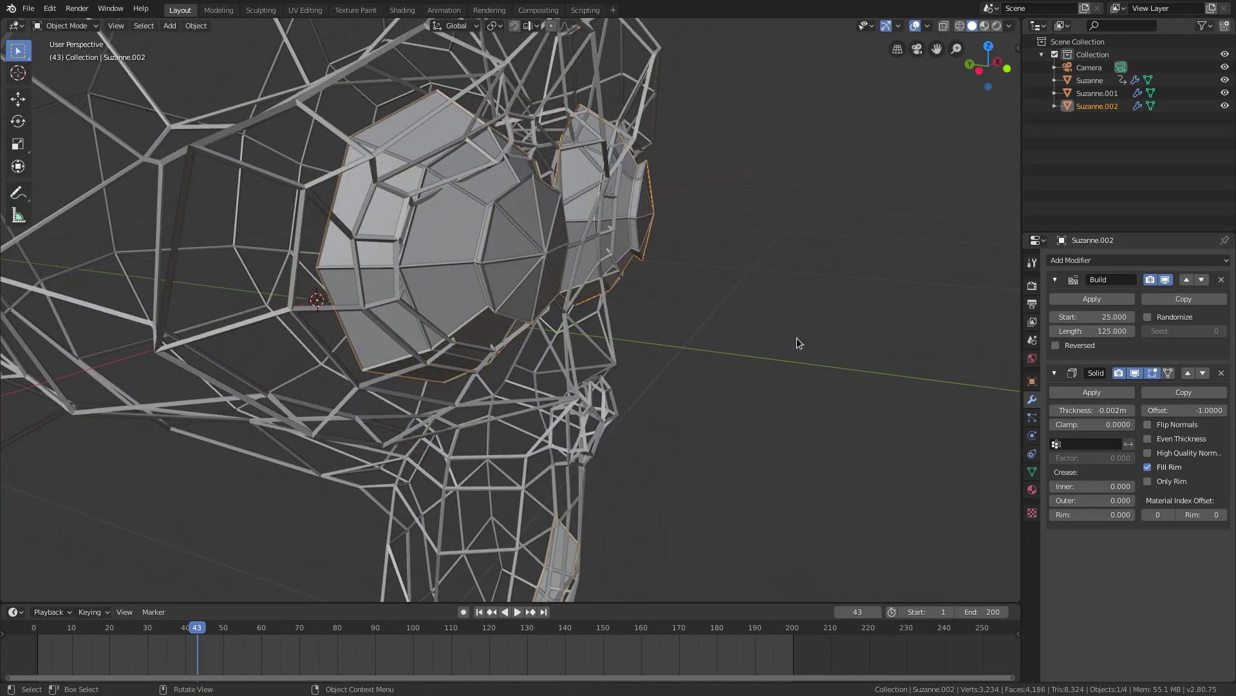
{"action": "left_click", "coordinate": [1097, 316]}
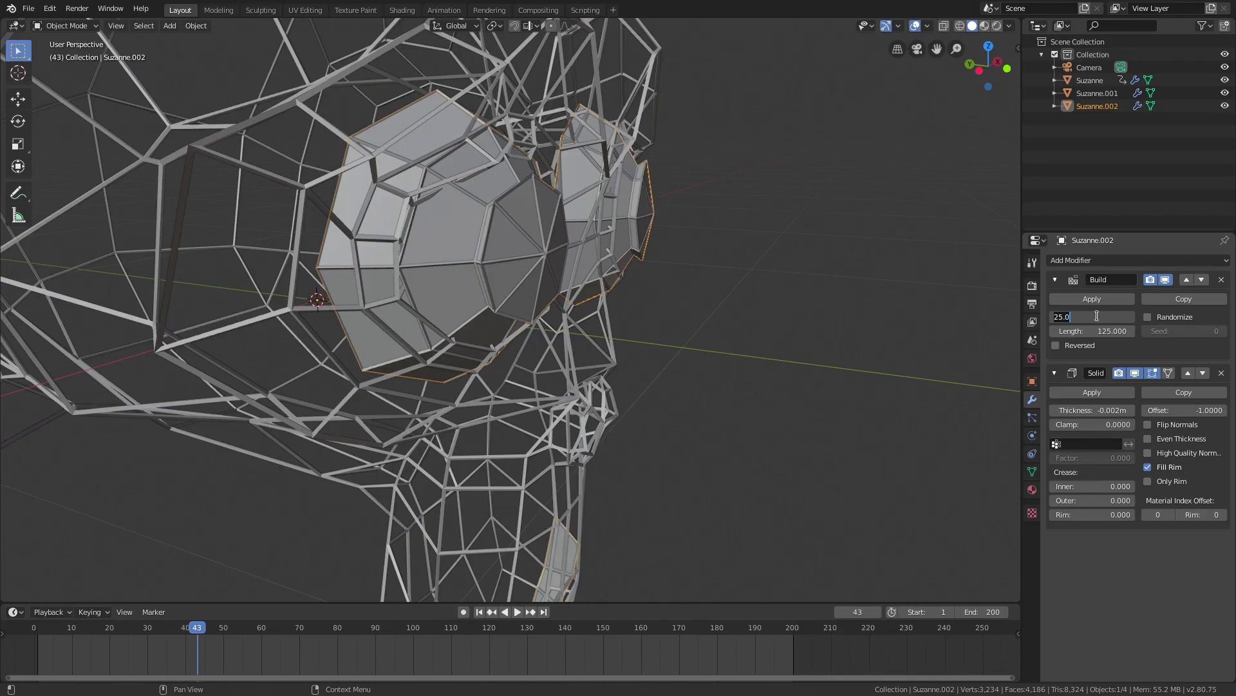
{"action": "left_click", "coordinate": [980, 611]}
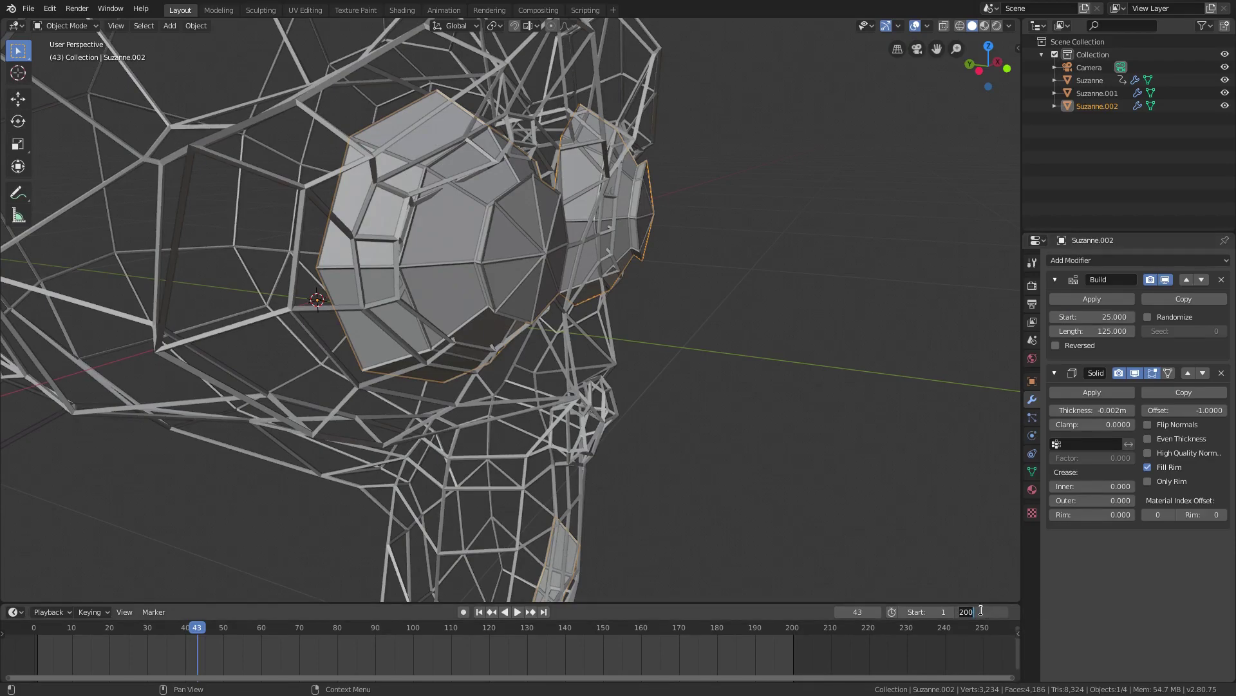
{"action": "type", "text": "25.0"}
{"action": "key", "text": "Return"}
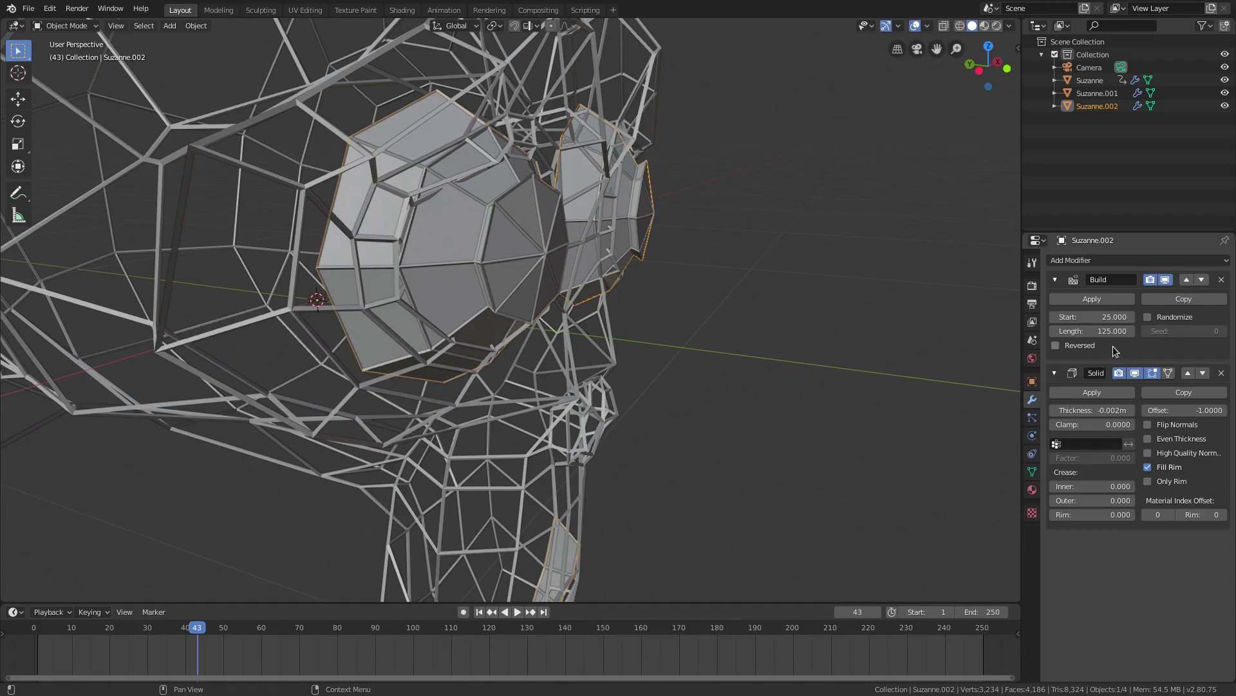
Set the duplicate's Build start to frame 100 and look through the camera
{"action": "left_click", "coordinate": [1099, 314]}
{"action": "type", "text": "50"}
{"action": "key", "text": "Return"}
{"action": "left_click", "coordinate": [1100, 316]}
{"action": "type", "text": "60.0"}
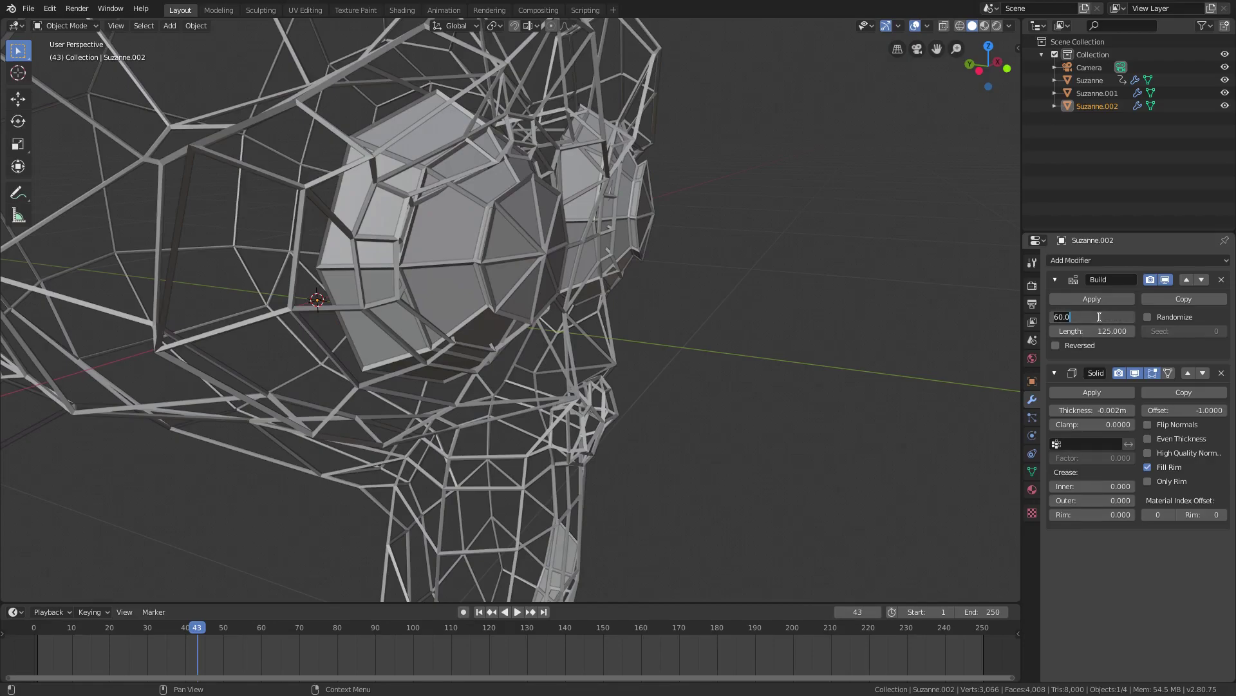
{"action": "type", "text": "100"}
{"action": "key", "text": "Return"}
{"action": "key", "text": "KP_0"}
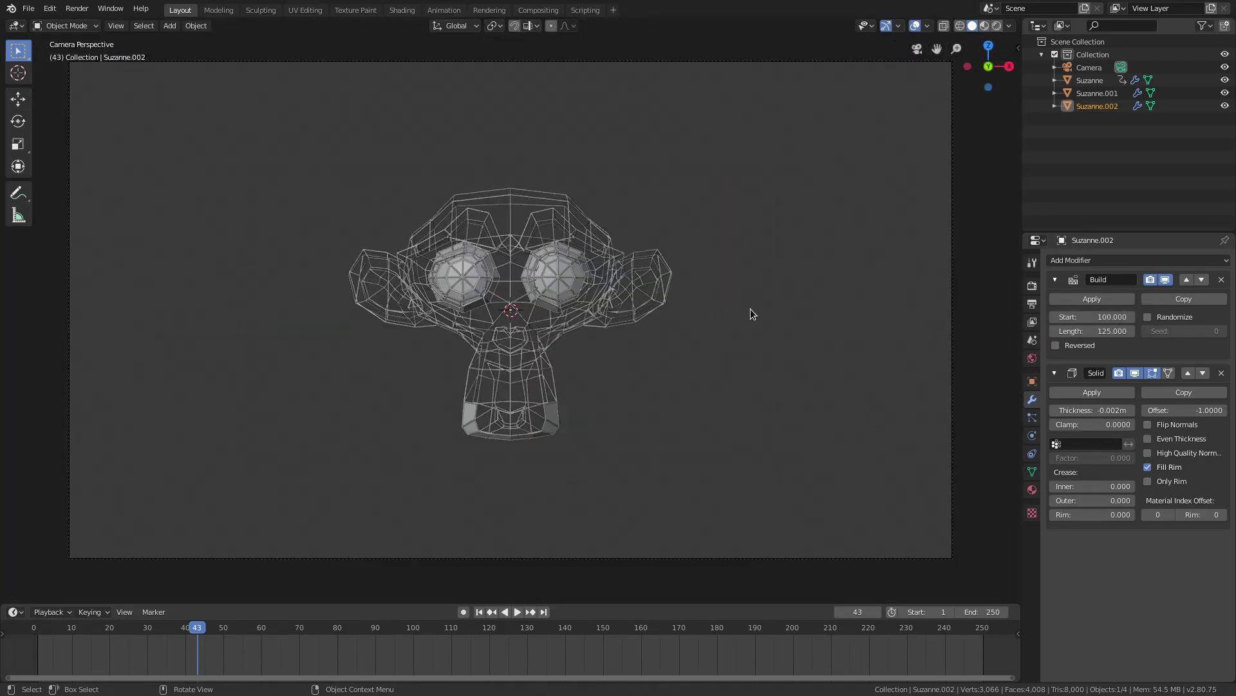
Give the thickened duplicate a new Principled BSDF material and raise its Metallic to 1.000
{"action": "left_click", "coordinate": [1031, 490]}
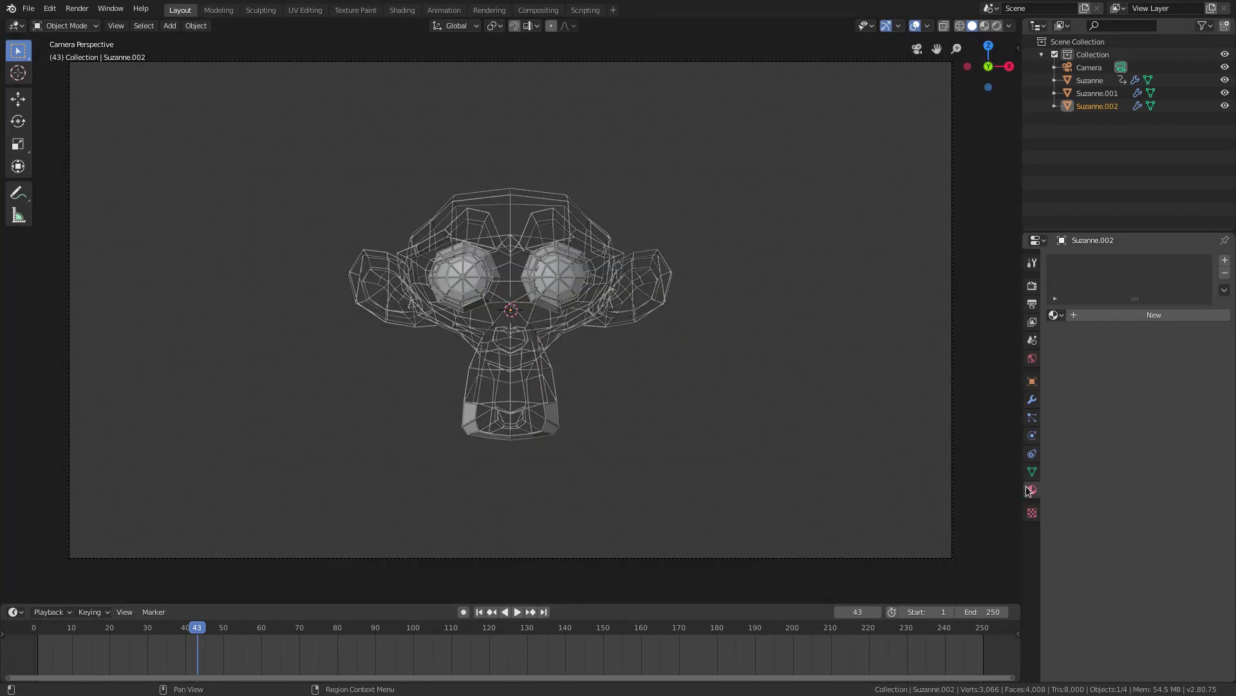
{"action": "left_click", "coordinate": [1054, 315]}
{"action": "left_click", "coordinate": [1100, 316]}
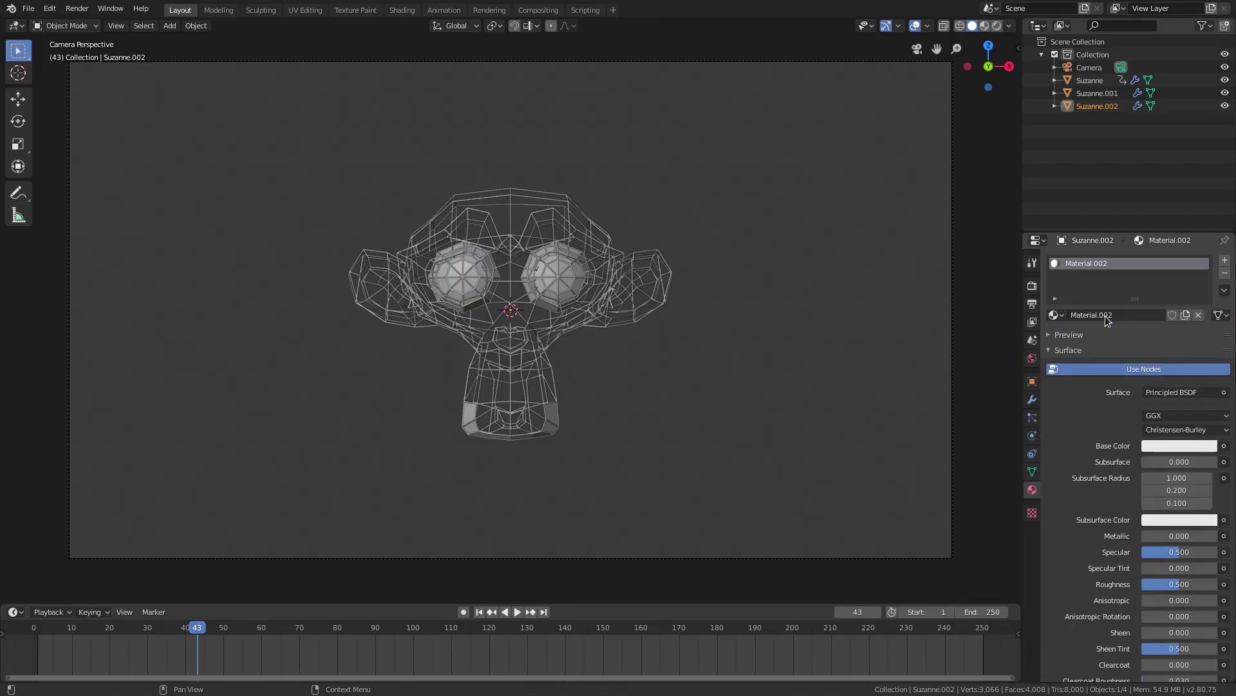
{"action": "scroll", "coordinate": [1133, 525], "scroll_direction": "down", "scroll_amount": 2}
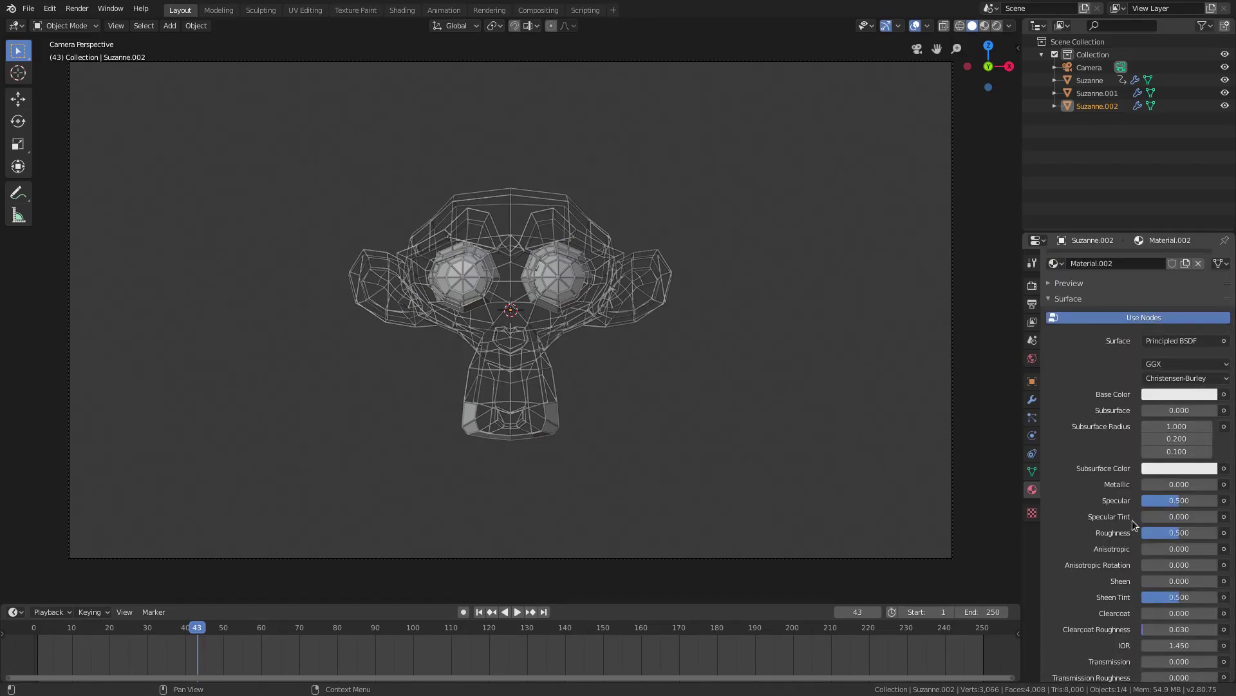
{"action": "left_click_drag", "start_coordinate": [1153, 488], "coordinate": [1214, 485]}
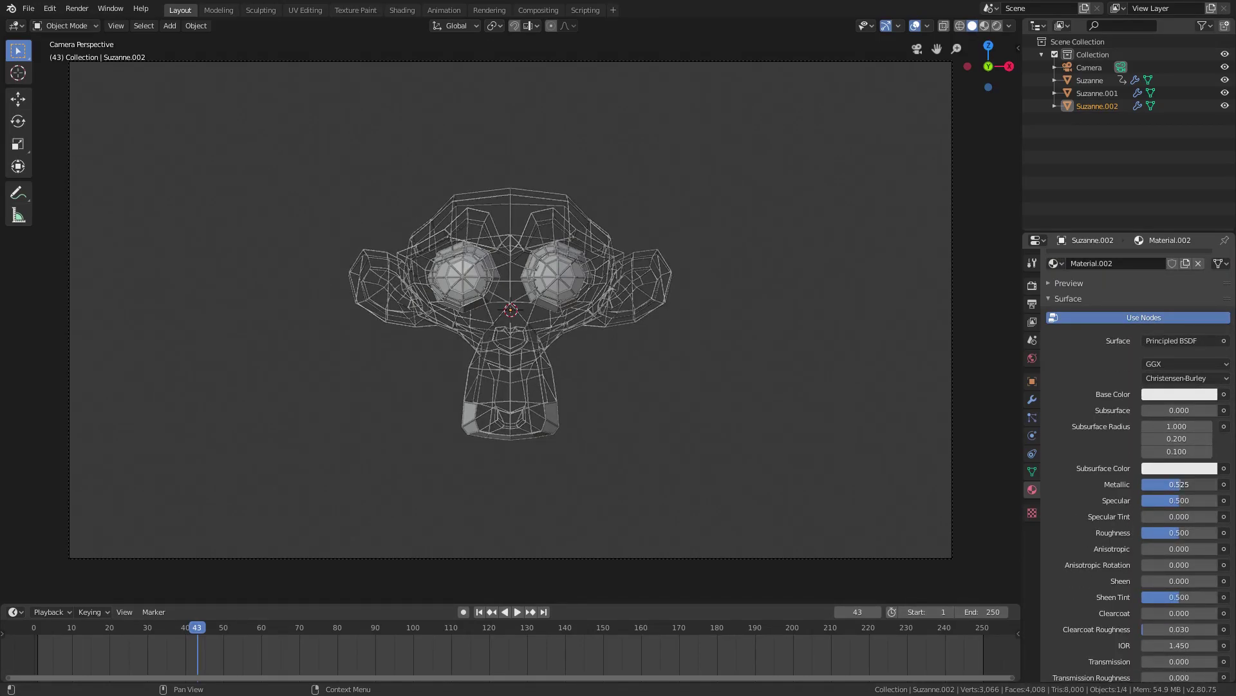
Preview frame 146 in Rendered shading and set the new material's Specular to 1.000 and Roughness to 0.000
{"action": "left_click", "coordinate": [998, 25]}
{"action": "left_click_drag", "start_coordinate": [474, 622], "coordinate": [588, 622]}
{"action": "middle_click_drag", "start_coordinate": [522, 369], "coordinate": [609, 341]}
{"action": "scroll", "coordinate": [579, 380], "scroll_direction": "up", "scroll_amount": 3}
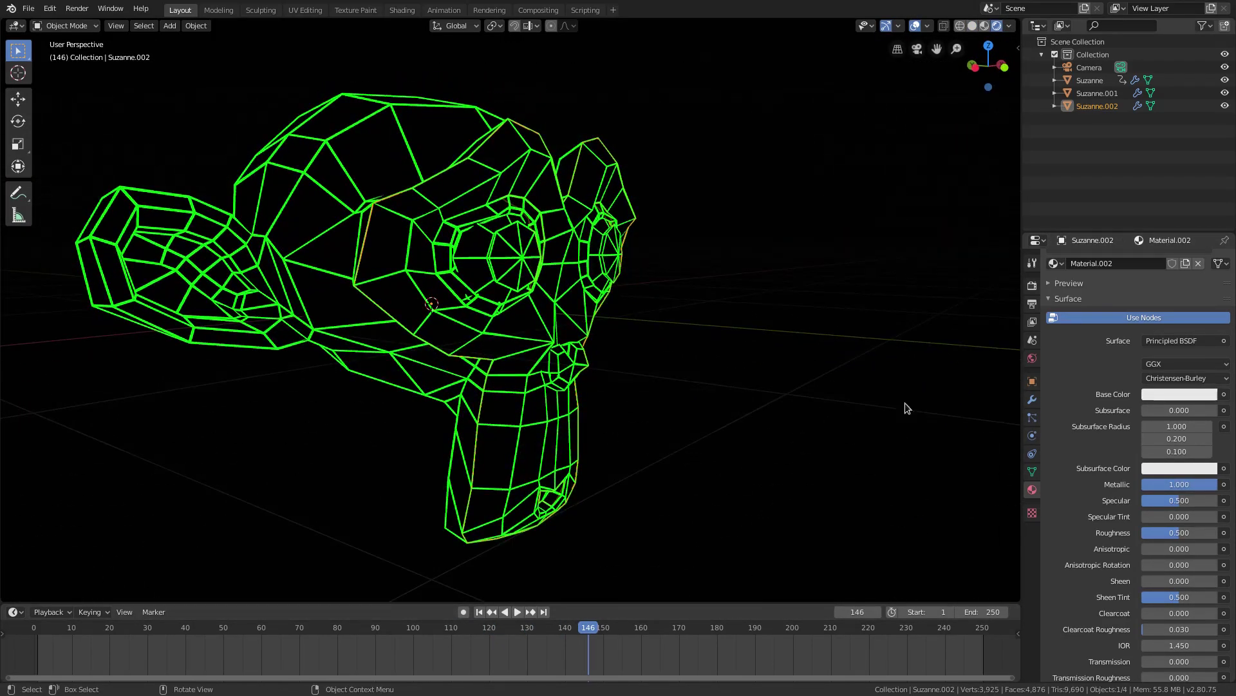
{"action": "left_click_drag", "start_coordinate": [1175, 501], "coordinate": [1140, 533]}
Add a point light to the scene at the 3D cursor
{"action": "middle_click_drag", "start_coordinate": [801, 466], "coordinate": [470, 360]}
{"action": "key", "text": "shift+a"}
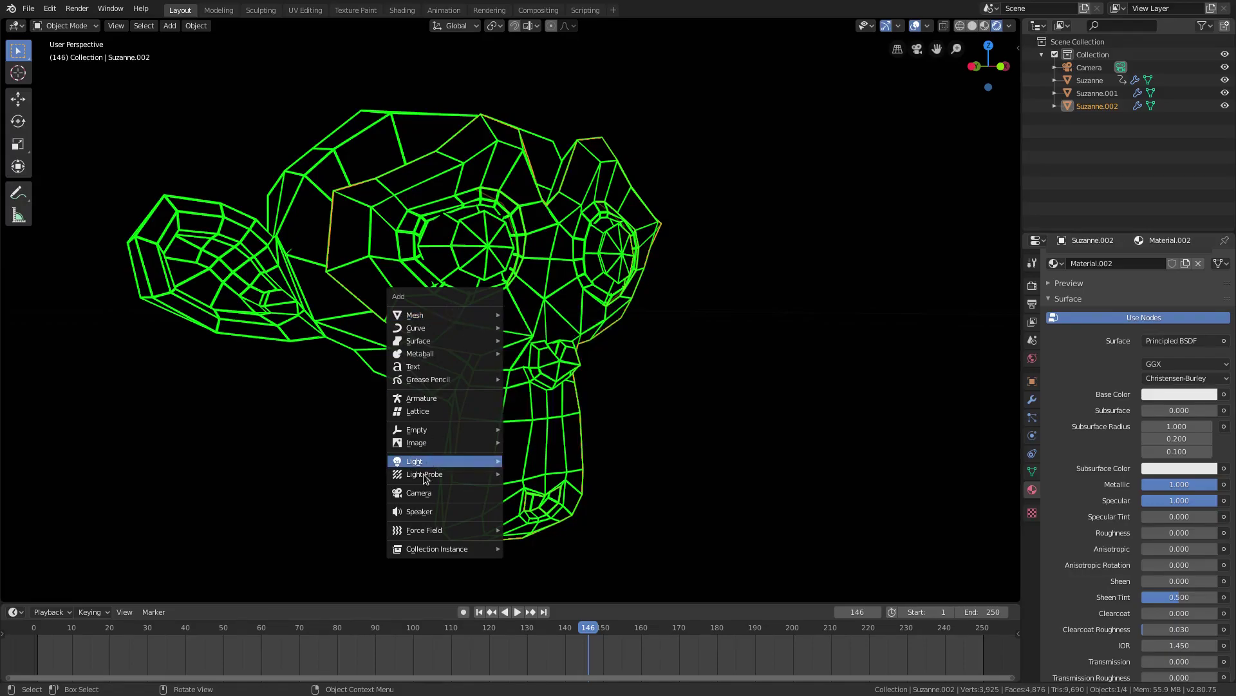
{"action": "mouse_move", "coordinate": [439, 463]}
{"action": "left_click", "coordinate": [530, 461]}
Move the point light along the Y axis in front of the monkey's face, about 1.8 m and a further 3.7 m or so
{"action": "middle_click_drag", "start_coordinate": [566, 419], "coordinate": [478, 321]}
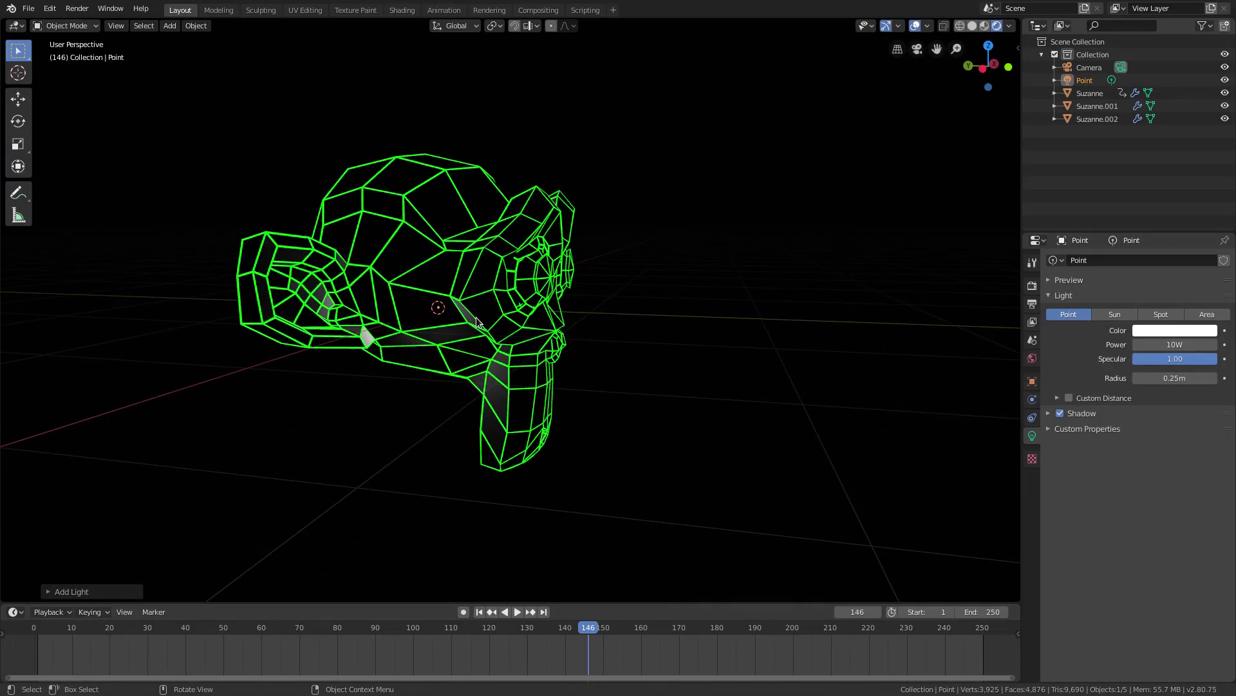
{"action": "key", "text": "g"}
{"action": "key", "text": "y"}
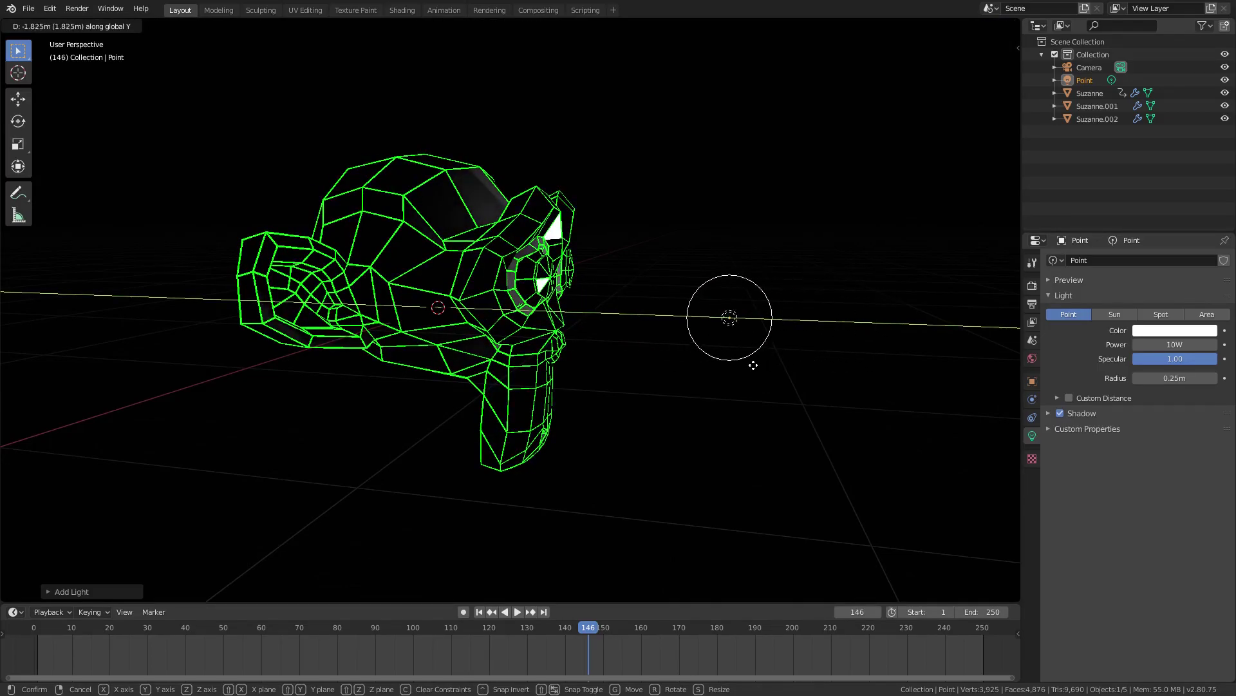
{"action": "left_click", "coordinate": [755, 370]}
{"action": "key", "text": "KP_0"}
{"action": "key", "text": "g"}
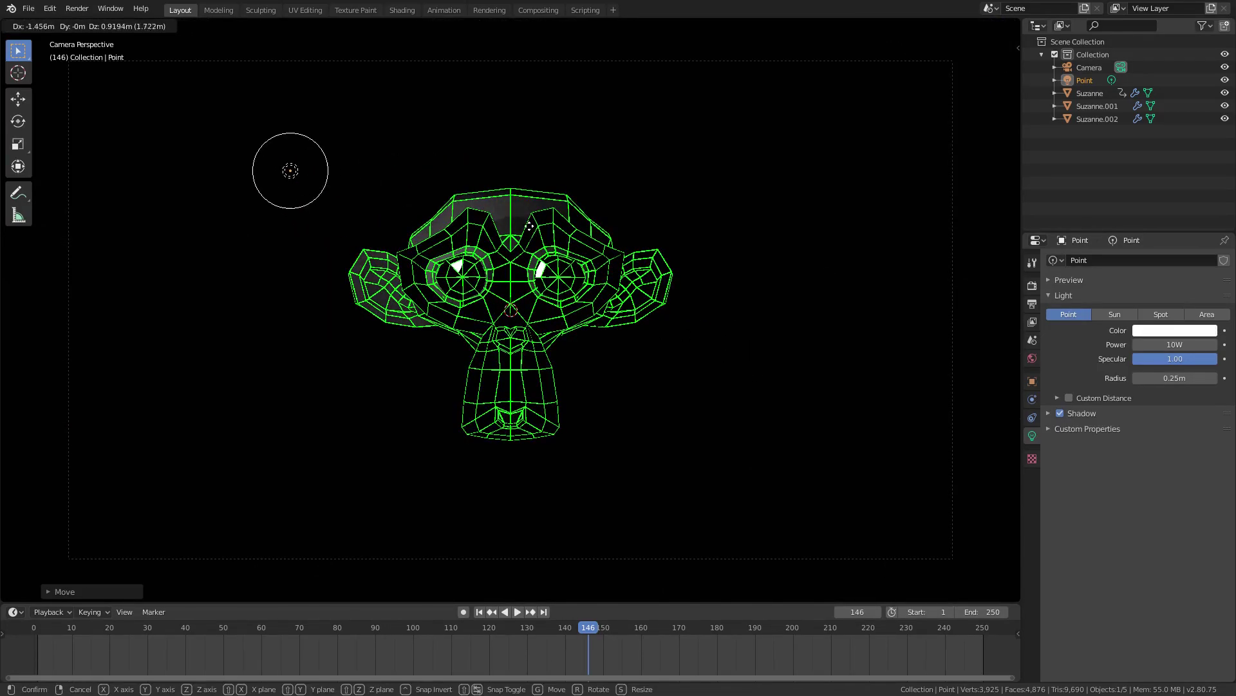
{"action": "key", "text": "y"}
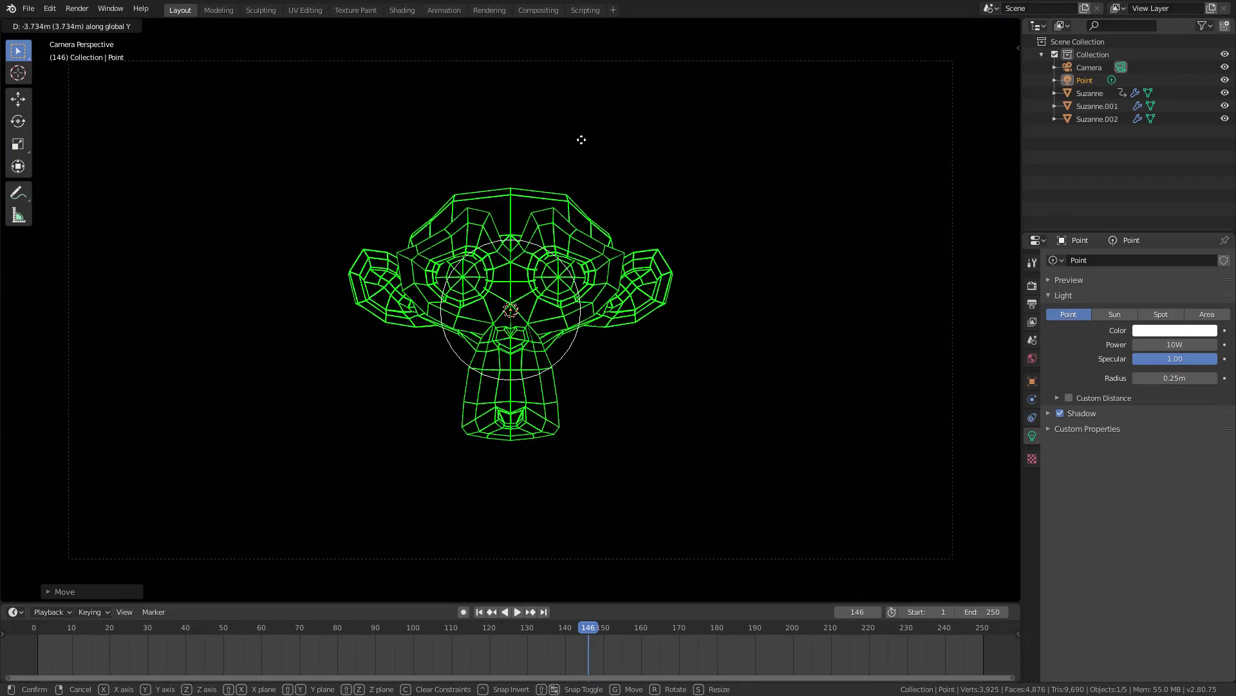
{"action": "left_click", "coordinate": [582, 139]}
Try the Spot type for the light and settle on Sun
{"action": "left_click", "coordinate": [1149, 314]}
{"action": "left_click", "coordinate": [1124, 315]}
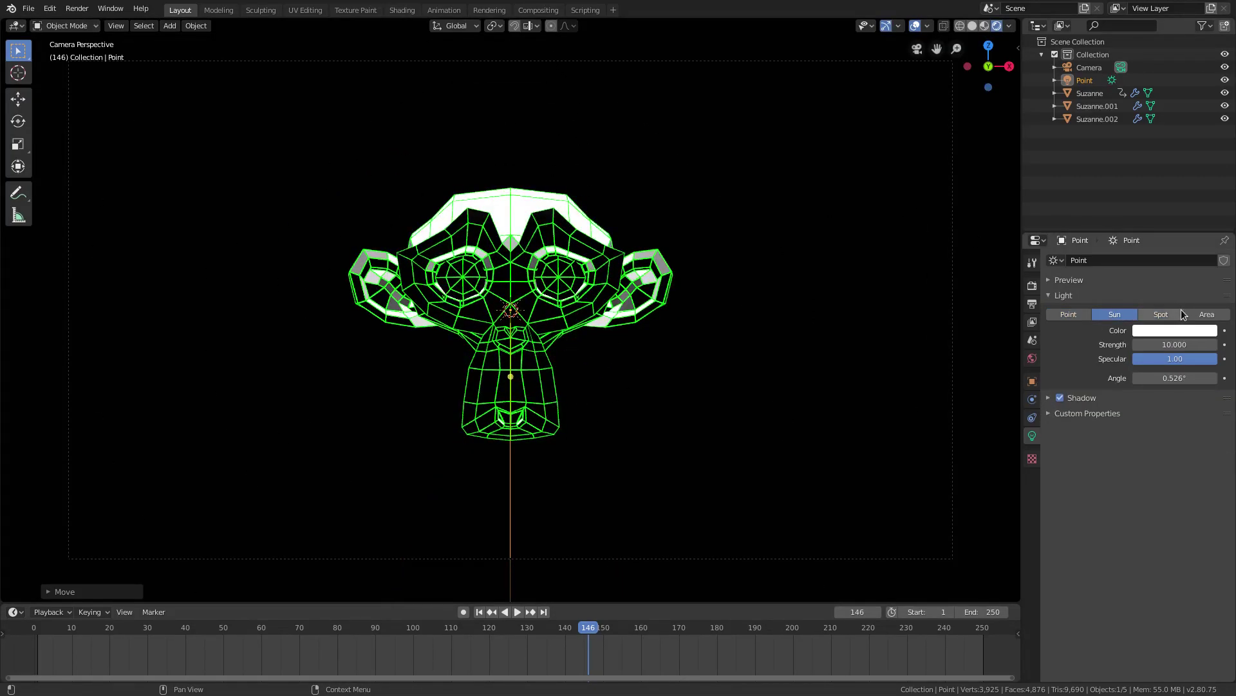
{"action": "left_click", "coordinate": [1183, 315]}
{"action": "left_click", "coordinate": [1123, 315]}
Rotate the sun light about the global X axis to change the direction it shines on the monkey
{"action": "middle_click_drag", "start_coordinate": [510, 359], "coordinate": [863, 322]}
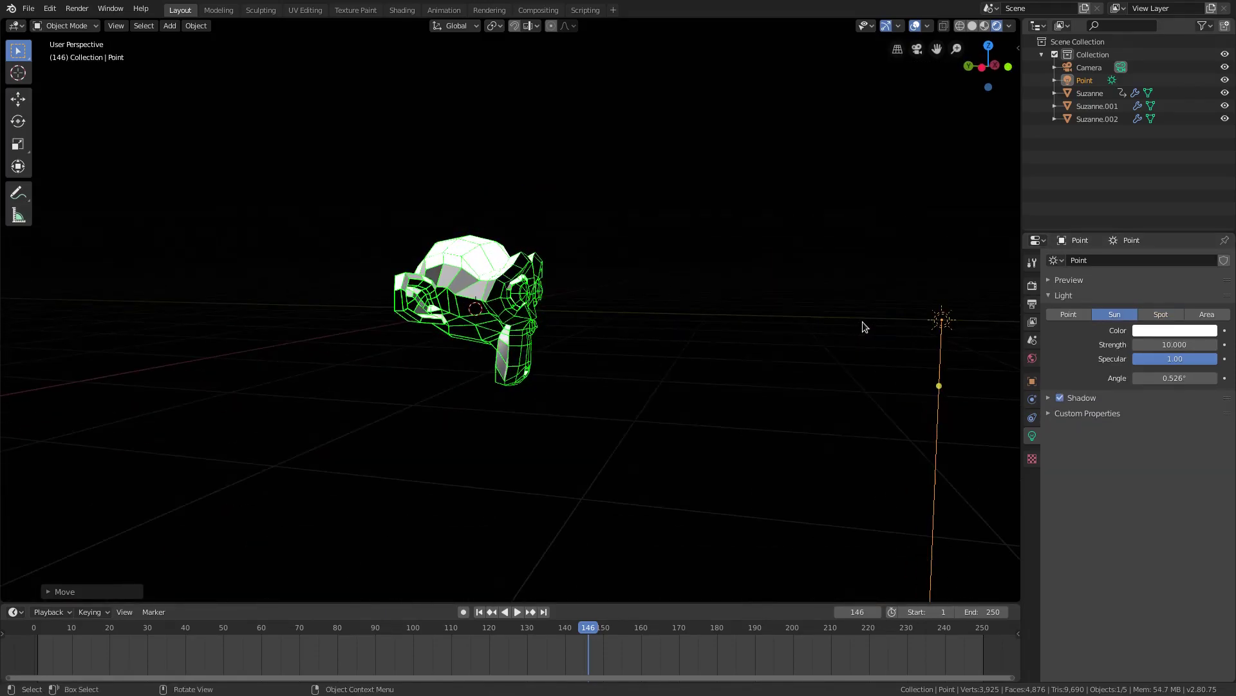
{"action": "middle_click_drag", "start_coordinate": [934, 335], "coordinate": [798, 262]}
{"action": "key", "text": "r"}
{"action": "key", "text": "x"}
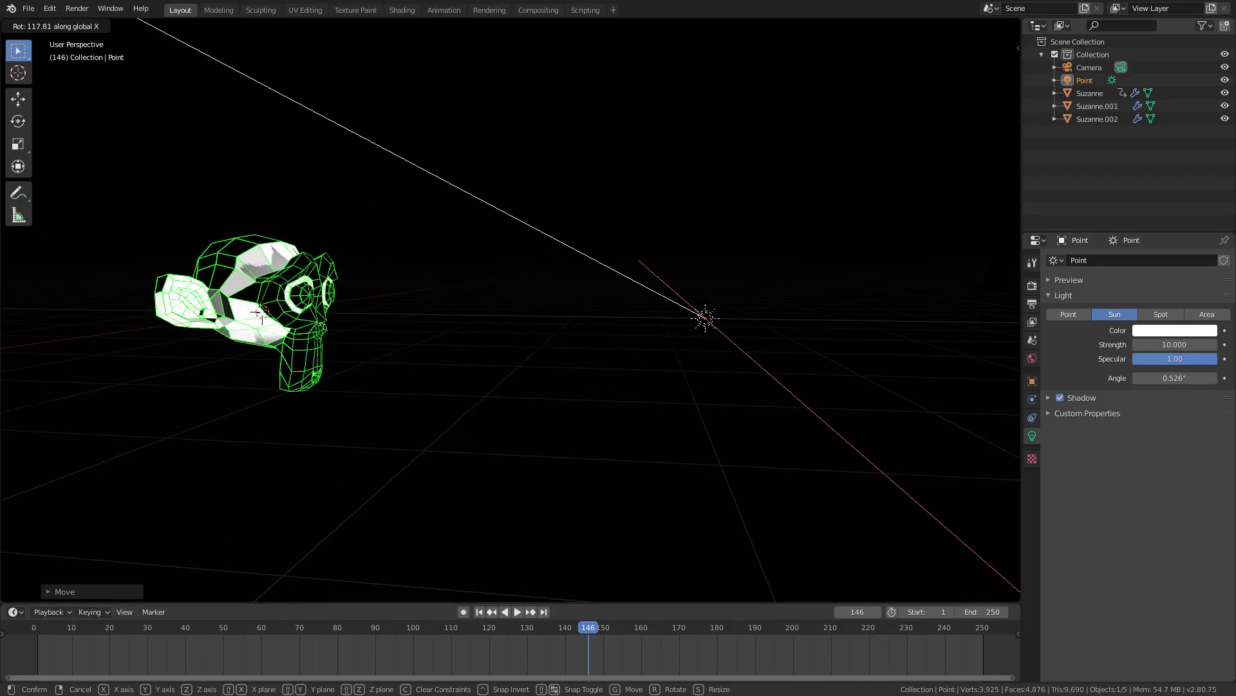
{"action": "left_click", "coordinate": [741, 341]}
Rotate the sun light freely with the trackball while looking through the camera, so it catches the head's upper edge
{"action": "middle_click_drag", "start_coordinate": [624, 345], "coordinate": [541, 319]}
{"action": "key", "text": "KP_0"}
{"action": "key", "text": "r"}
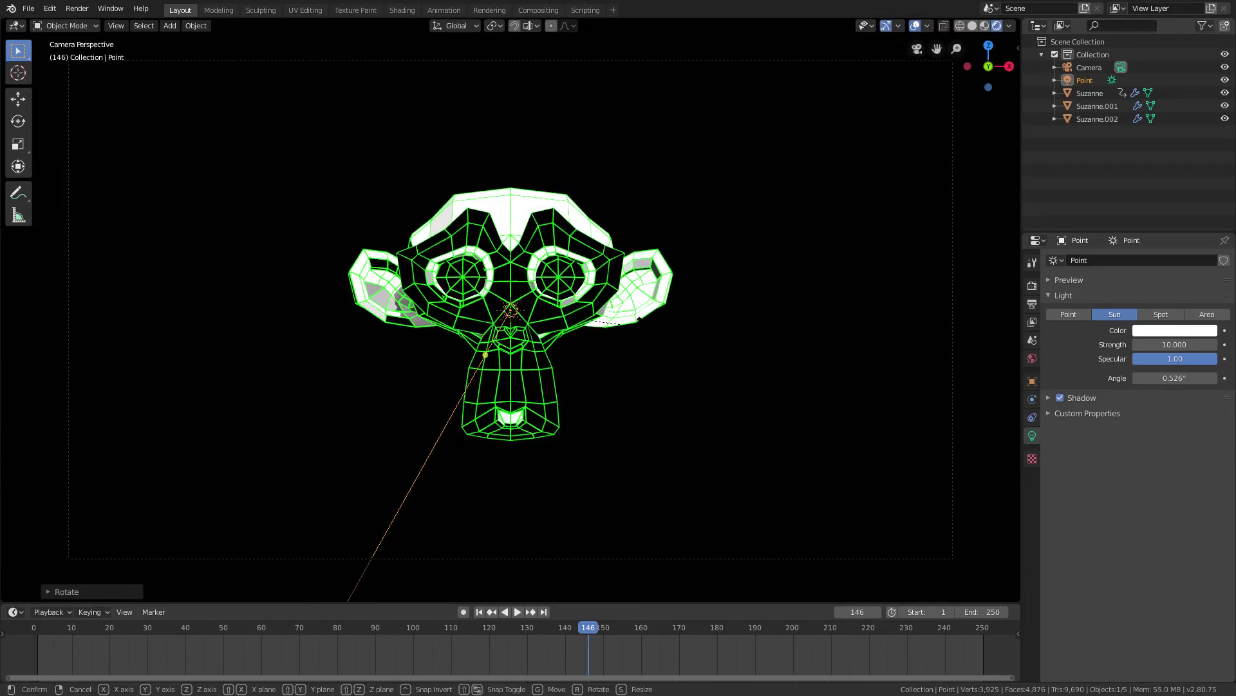
{"action": "key", "text": "r"}
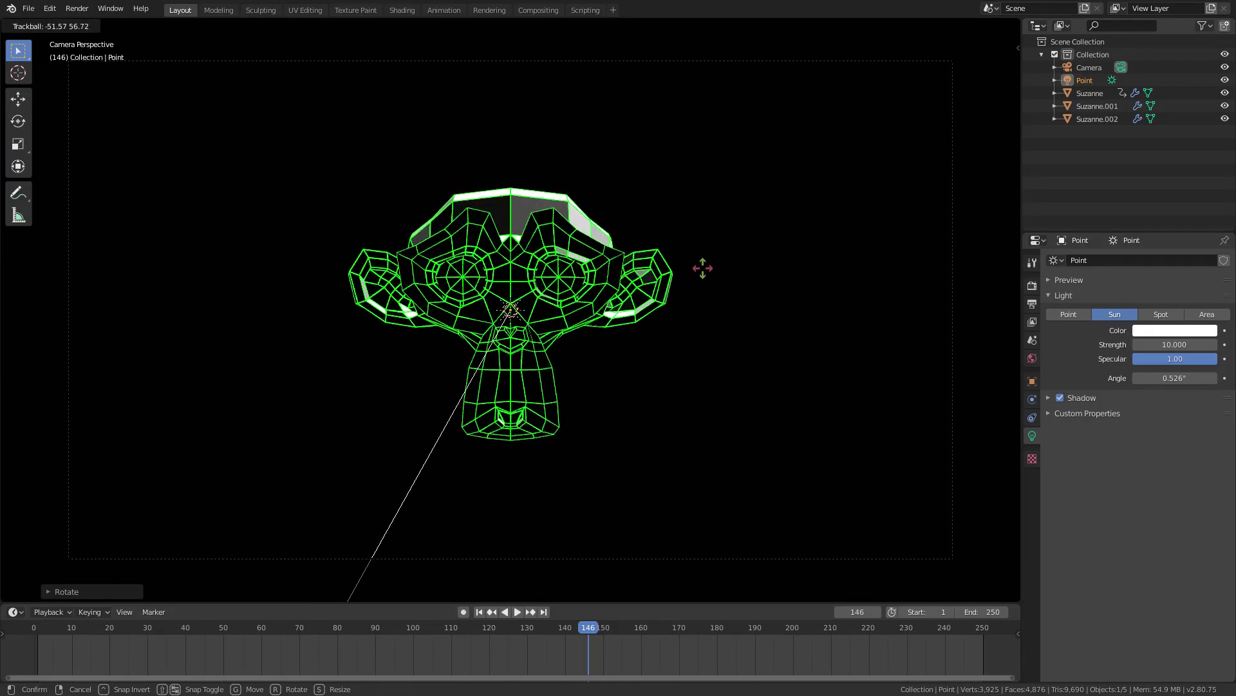
{"action": "left_click", "coordinate": [704, 268]}
Duplicate the sun light, place the copy below and beside the head, and trackball-rotate it to light the other side
{"action": "key", "text": "shift+d"}
{"action": "left_click", "coordinate": [537, 443]}
{"action": "key", "text": "r"}
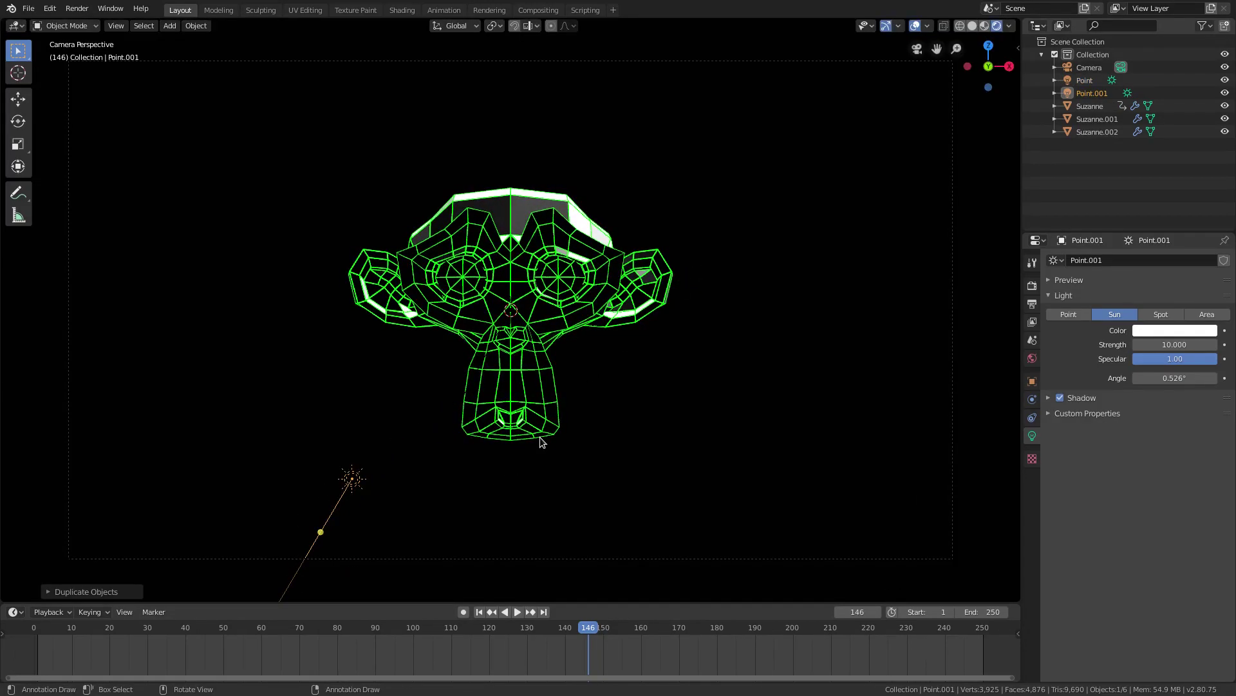
{"action": "key", "text": "r"}
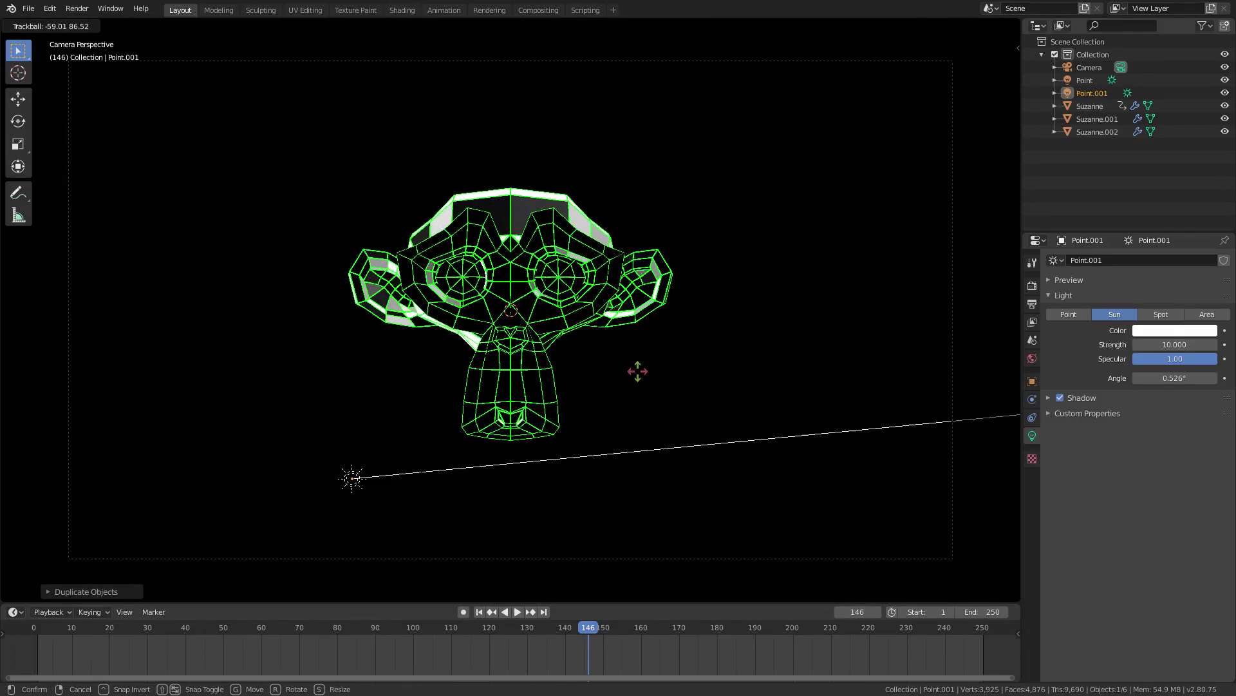
{"action": "left_click", "coordinate": [630, 351]}
Add a new point light at the 3D cursor and move it along the Y axis to just in front of the face
{"action": "middle_click_drag", "start_coordinate": [481, 427], "coordinate": [431, 375]}
{"action": "key", "text": "shift+a"}
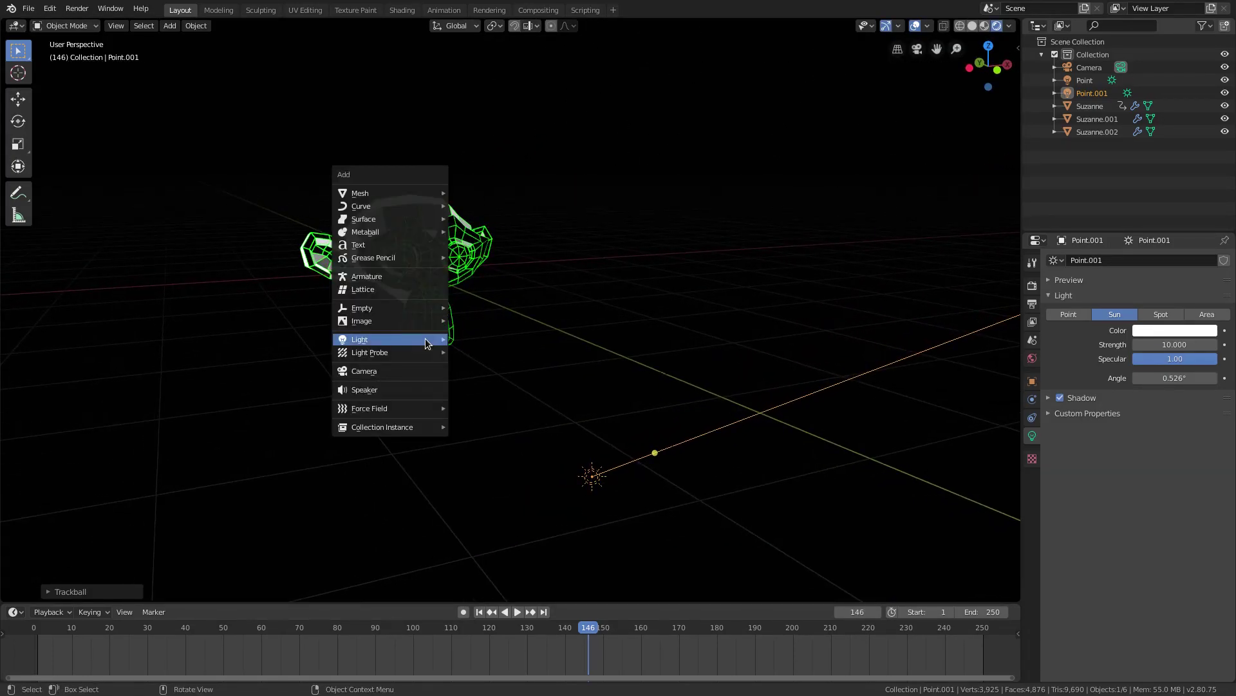
{"action": "mouse_move", "coordinate": [426, 337]}
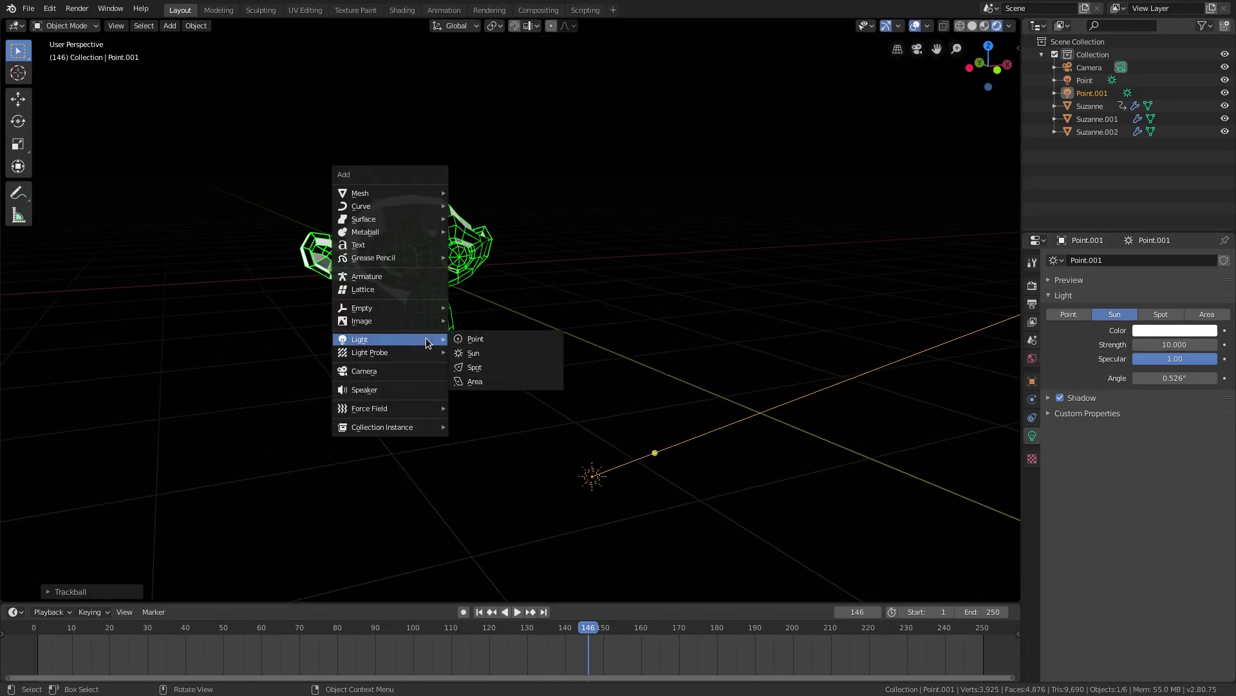
{"action": "left_click", "coordinate": [489, 337]}
{"action": "middle_click_drag", "start_coordinate": [488, 337], "coordinate": [536, 351]}
{"action": "key", "text": "g"}
{"action": "key", "text": "y"}
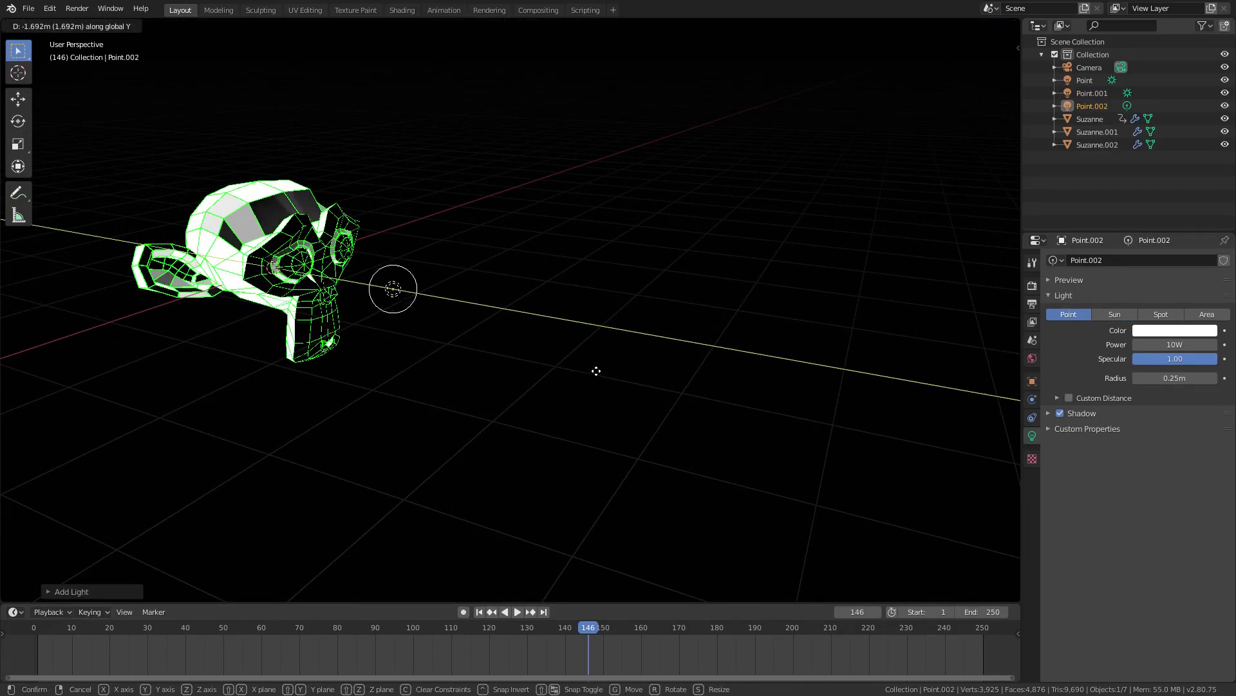
{"action": "left_click", "coordinate": [553, 364]}
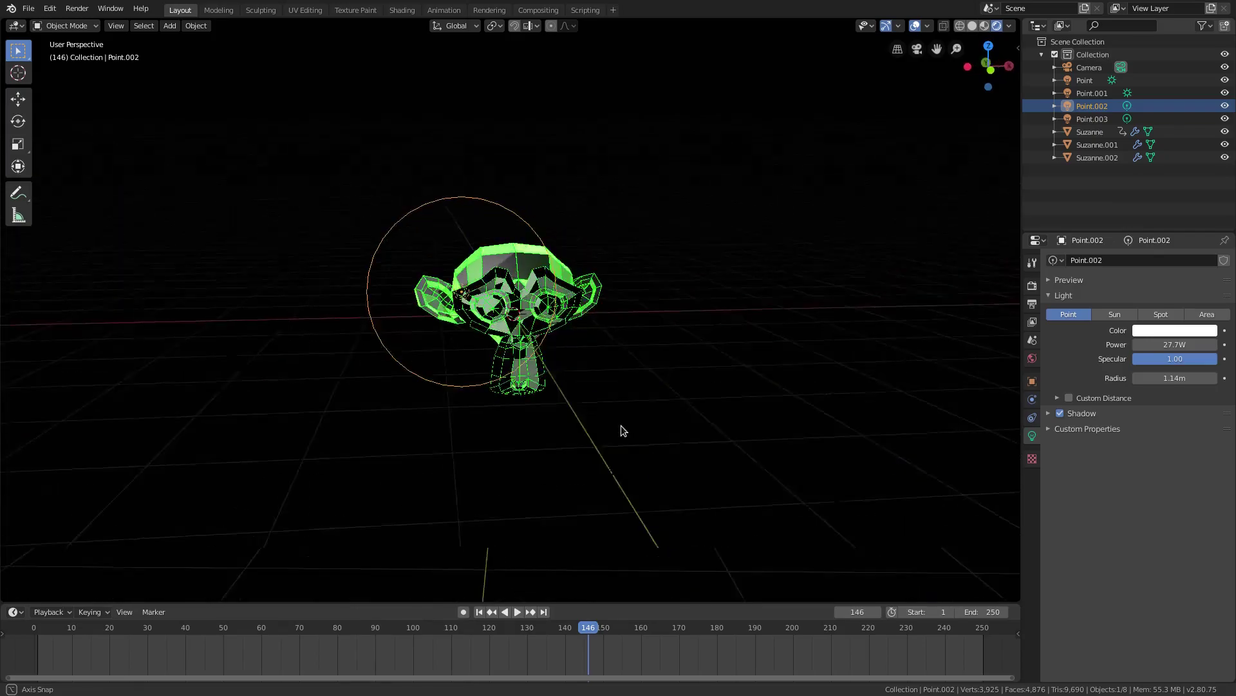
Go to frame 77, select the solid head copy Suzanne.001 and open its material settings
{"action": "key", "text": "KP_0"}
{"action": "left_click_drag", "start_coordinate": [516, 629], "coordinate": [326, 515]}
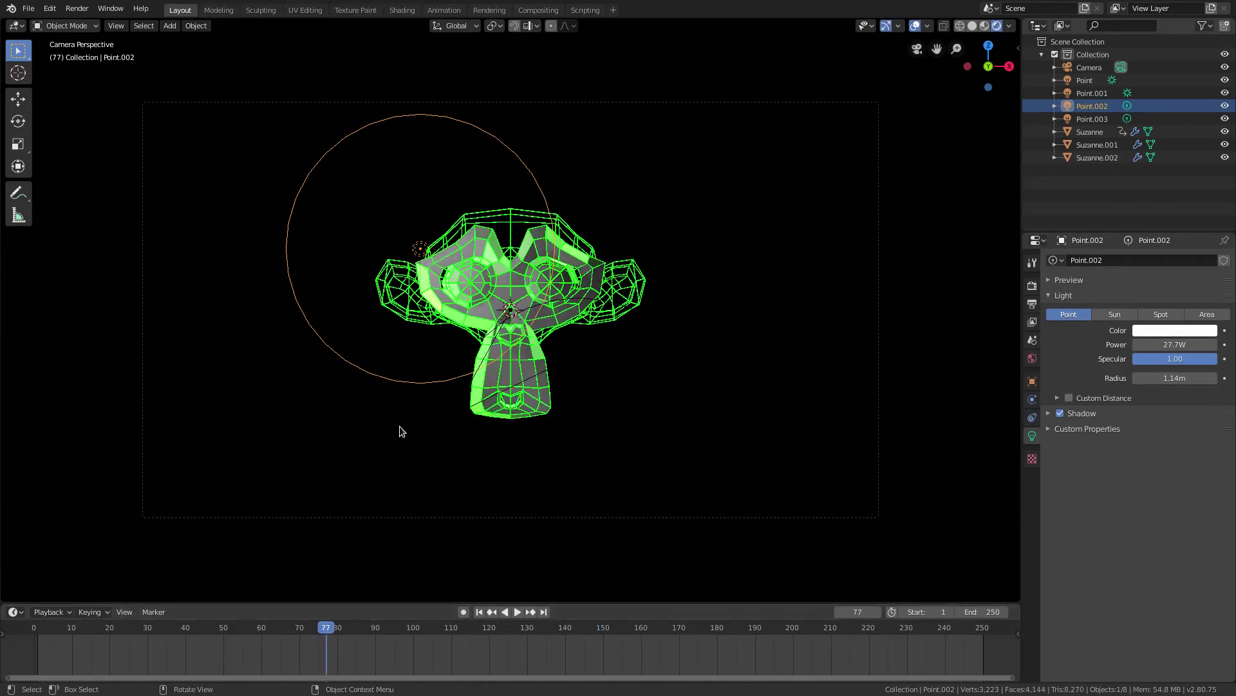
{"action": "left_click", "coordinate": [487, 305]}
{"action": "middle_click_drag", "start_coordinate": [486, 304], "coordinate": [570, 372]}
{"action": "scroll", "coordinate": [594, 371], "scroll_direction": "up", "scroll_amount": 6}
{"action": "middle_click_drag", "start_coordinate": [570, 372], "coordinate": [468, 377]}
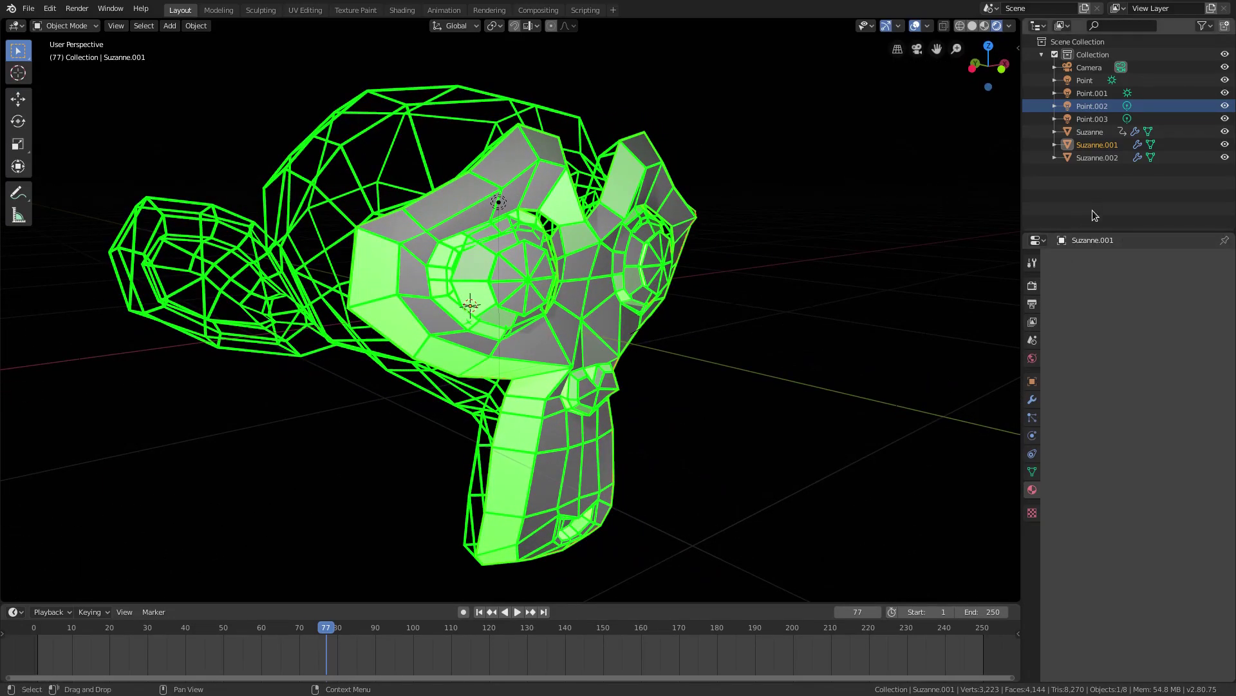
{"action": "left_click", "coordinate": [1036, 488]}
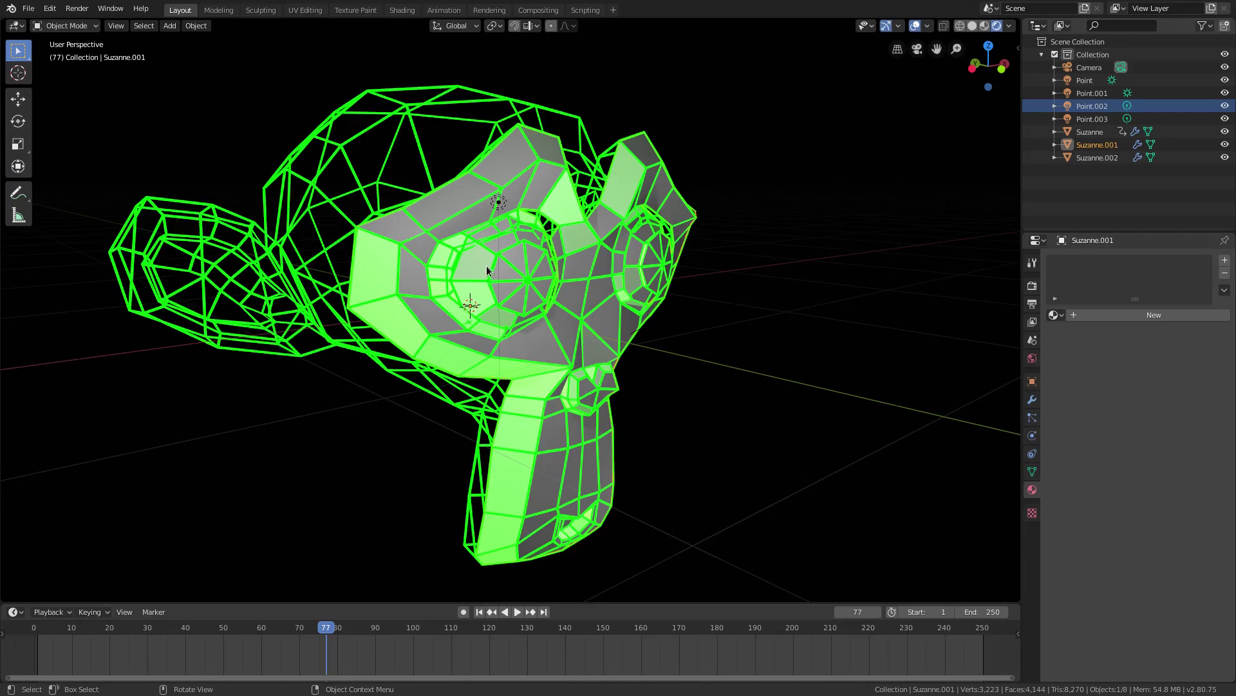
{"action": "middle_click_drag", "start_coordinate": [488, 342], "coordinate": [734, 370]}
Create a new material for Suzanne.001 with a black base color, and Specular and Roughness both set to 0
{"action": "left_click", "coordinate": [1163, 315]}
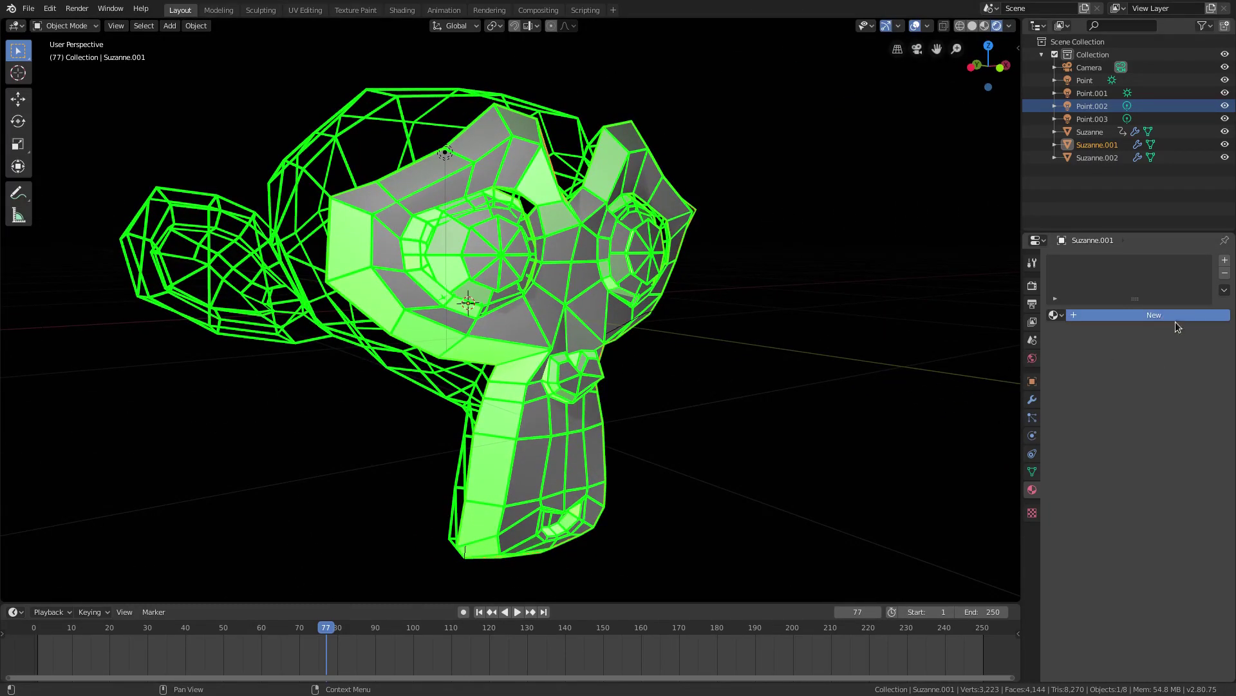
{"action": "left_click", "coordinate": [1169, 445]}
{"action": "left_click_drag", "start_coordinate": [1204, 332], "coordinate": [1204, 364]}
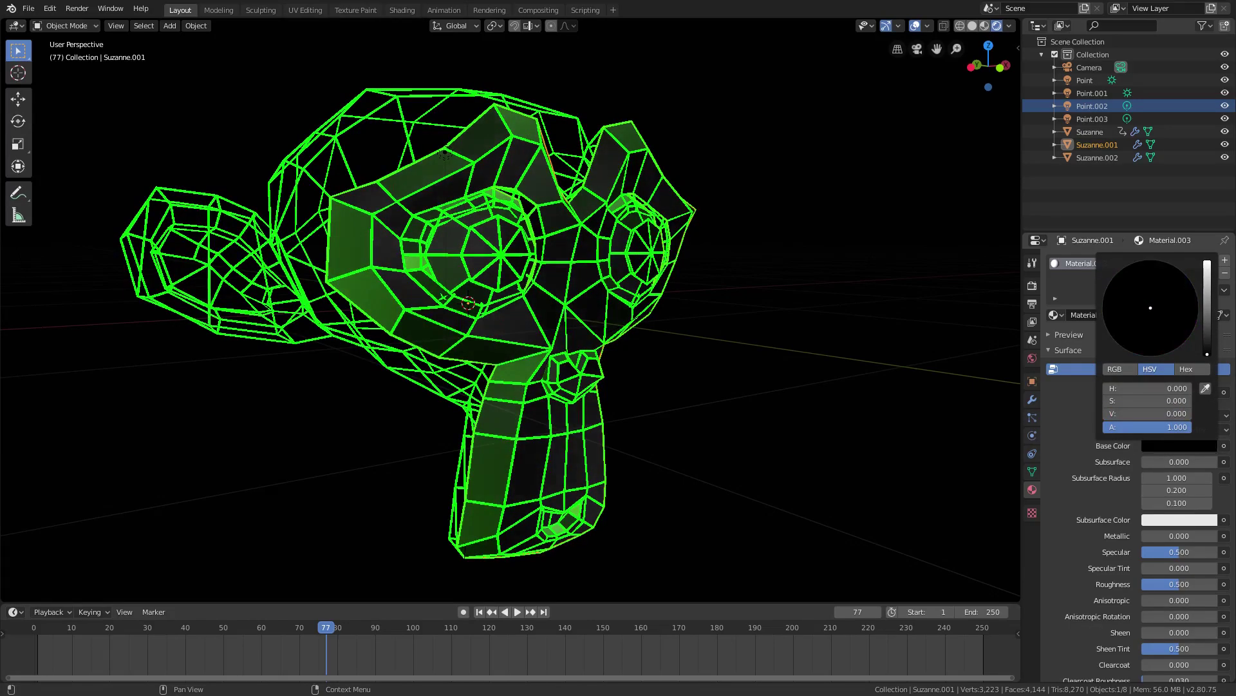
{"action": "middle_click_drag", "start_coordinate": [563, 296], "coordinate": [553, 293]}
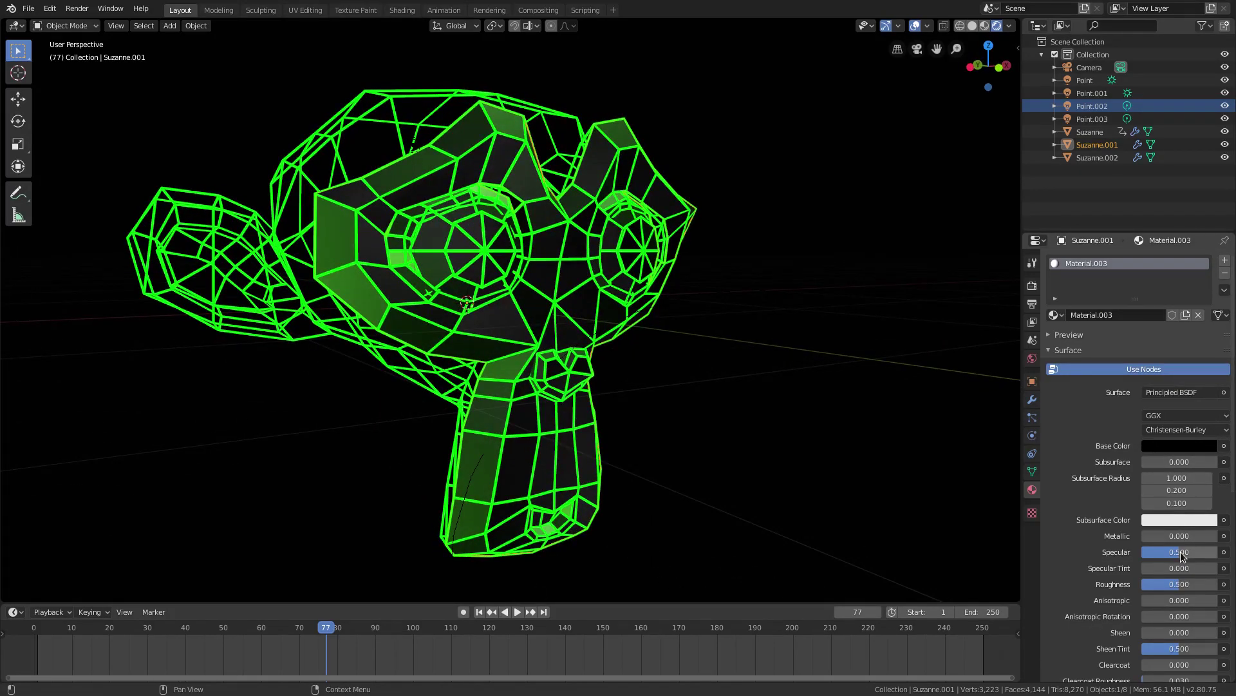
{"action": "left_click_drag", "start_coordinate": [1181, 553], "coordinate": [1140, 586]}
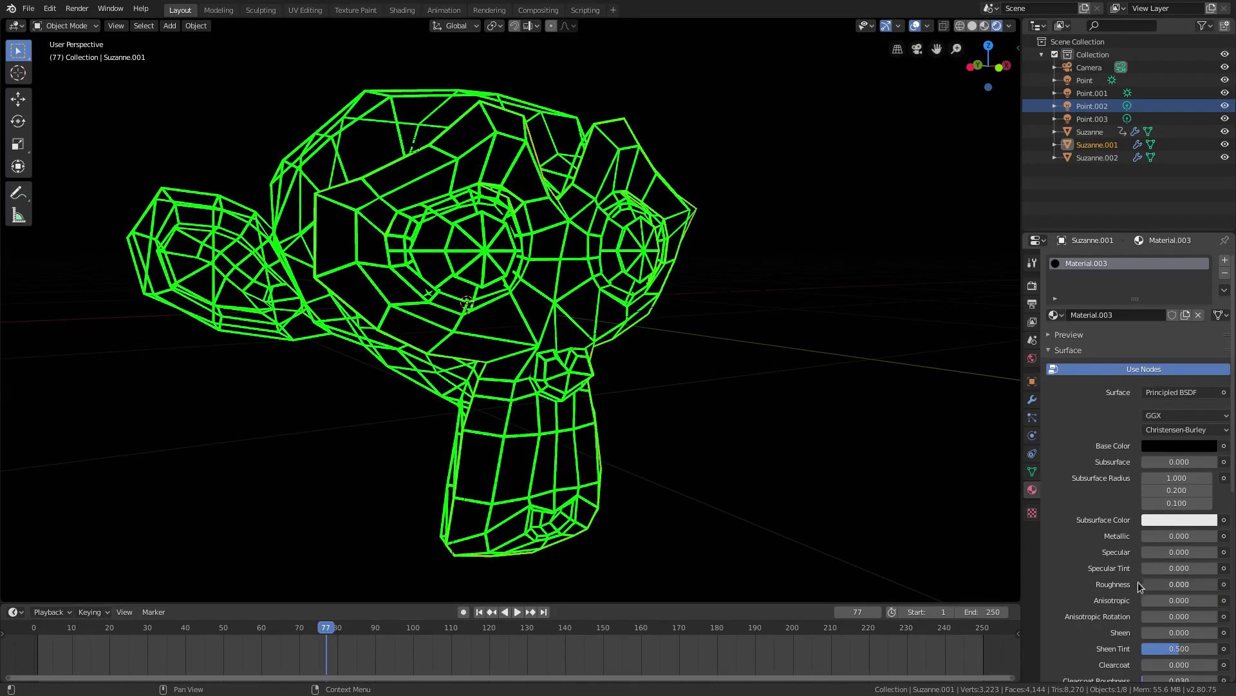
Play the animation from frame 1 in the camera view and stop it at frame 195
{"action": "key", "text": "KP_0"}
{"action": "left_click", "coordinate": [478, 611]}
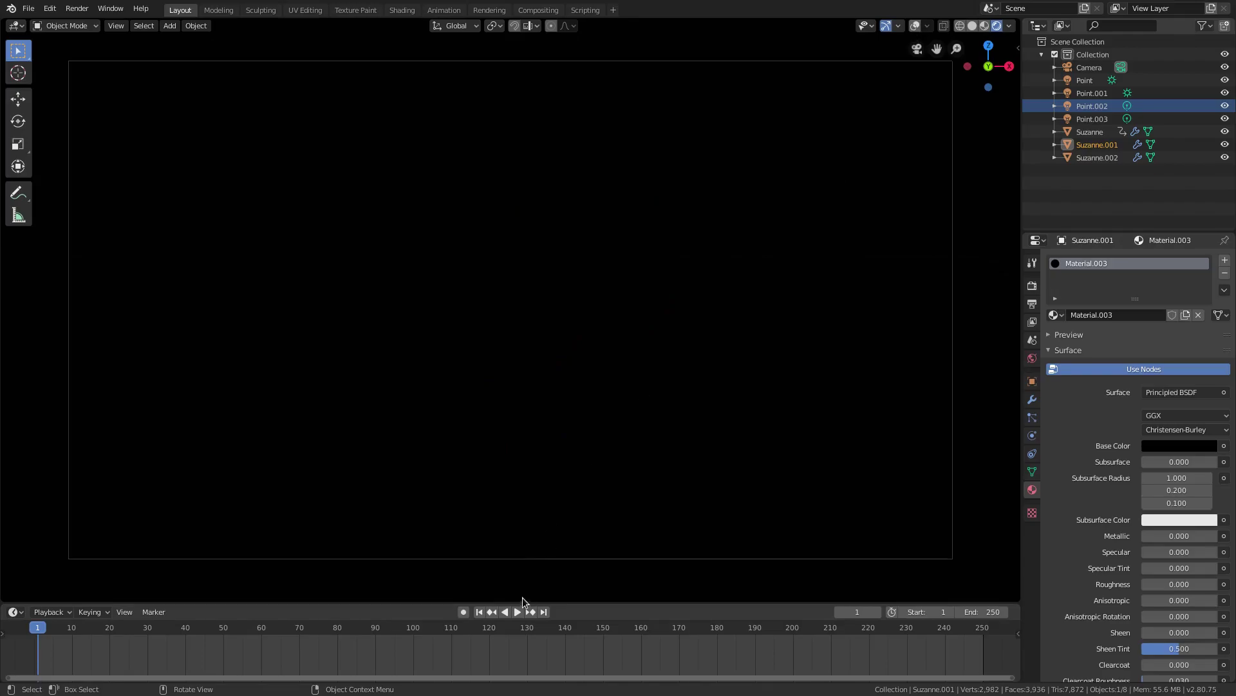
{"action": "left_click", "coordinate": [517, 611]}
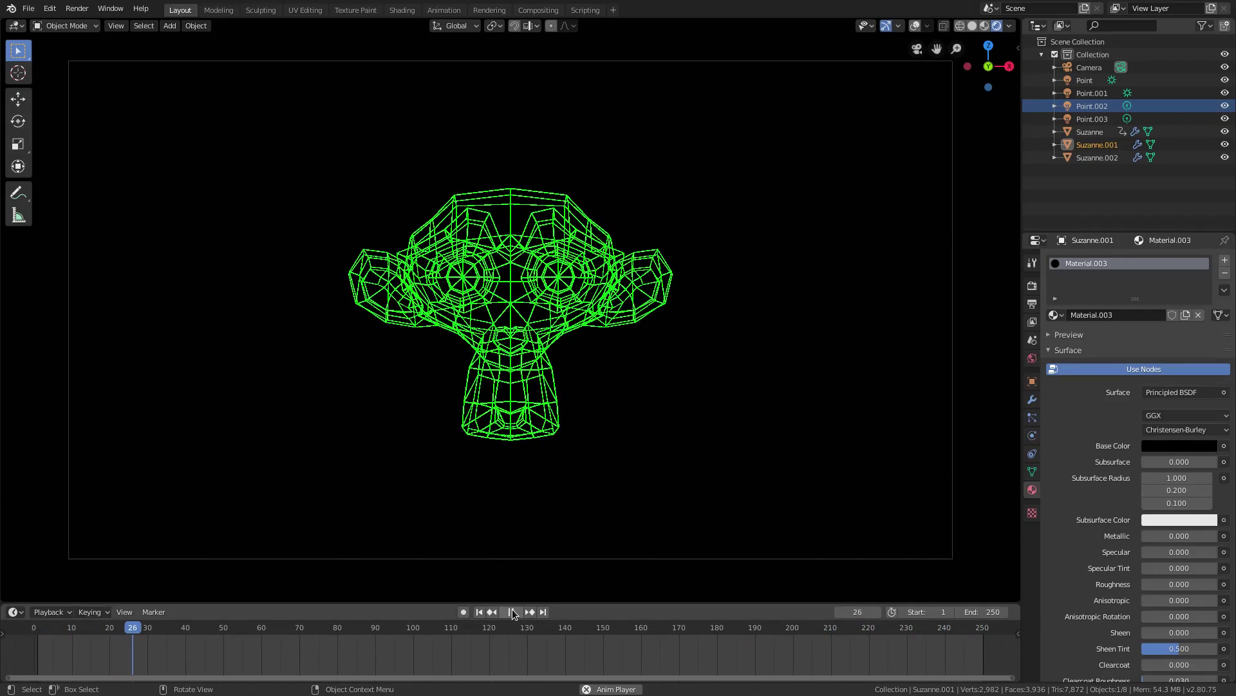
{"action": "left_click", "coordinate": [529, 628]}
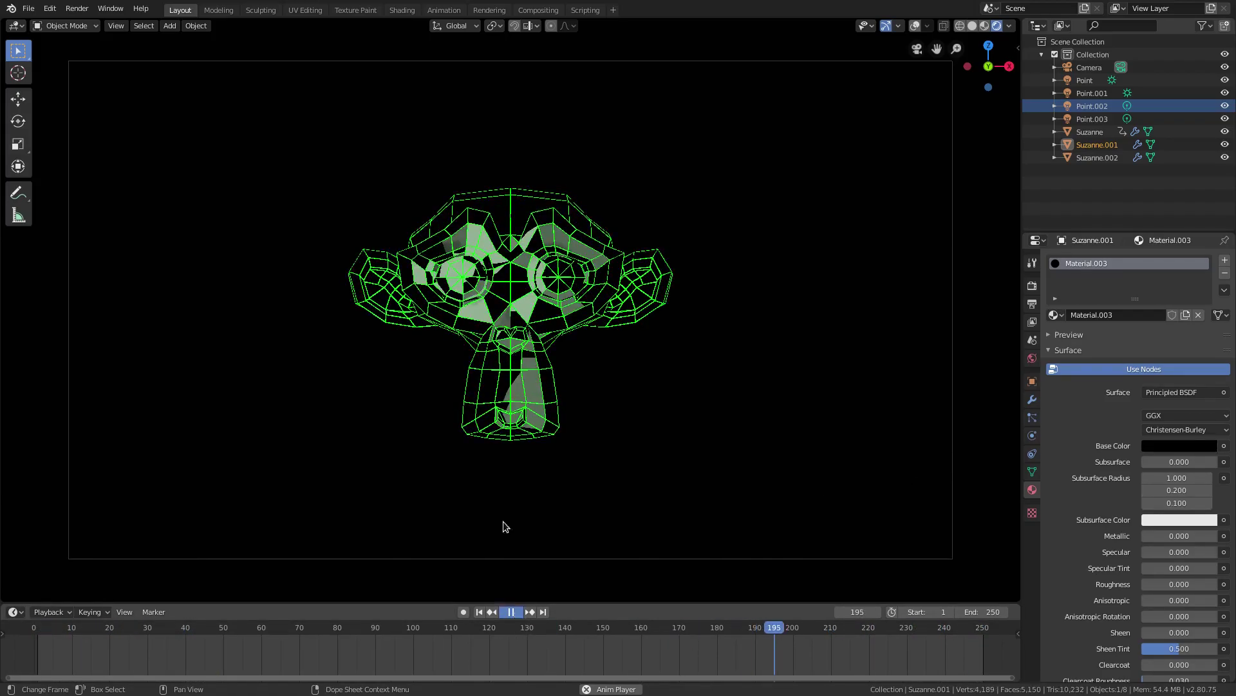
{"action": "key", "text": "space"}
Turn the viewport overlays on and select the metallic shell copy Suzanne.002 outside the camera view
{"action": "middle_click_drag", "start_coordinate": [461, 380], "coordinate": [580, 431]}
{"action": "scroll", "coordinate": [565, 411], "scroll_direction": "up", "scroll_amount": 4}
{"action": "left_click", "coordinate": [917, 27]}
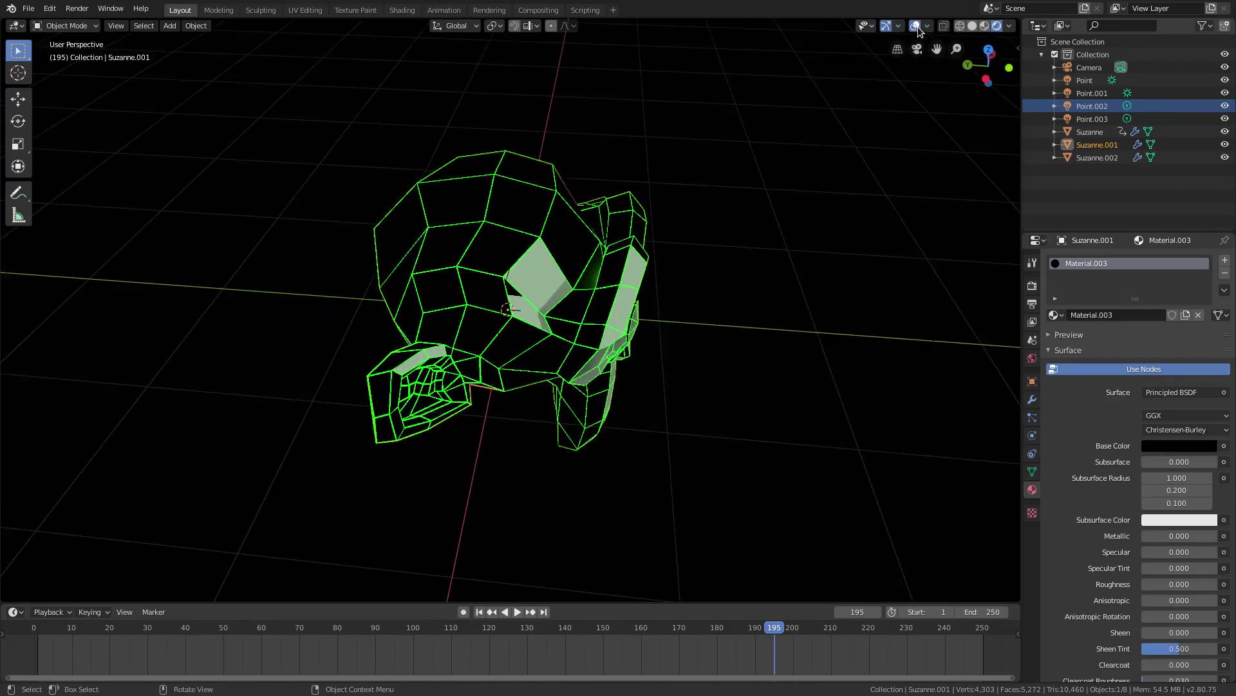
{"action": "middle_click_drag", "start_coordinate": [745, 252], "coordinate": [709, 236]}
{"action": "left_click", "coordinate": [508, 260]}
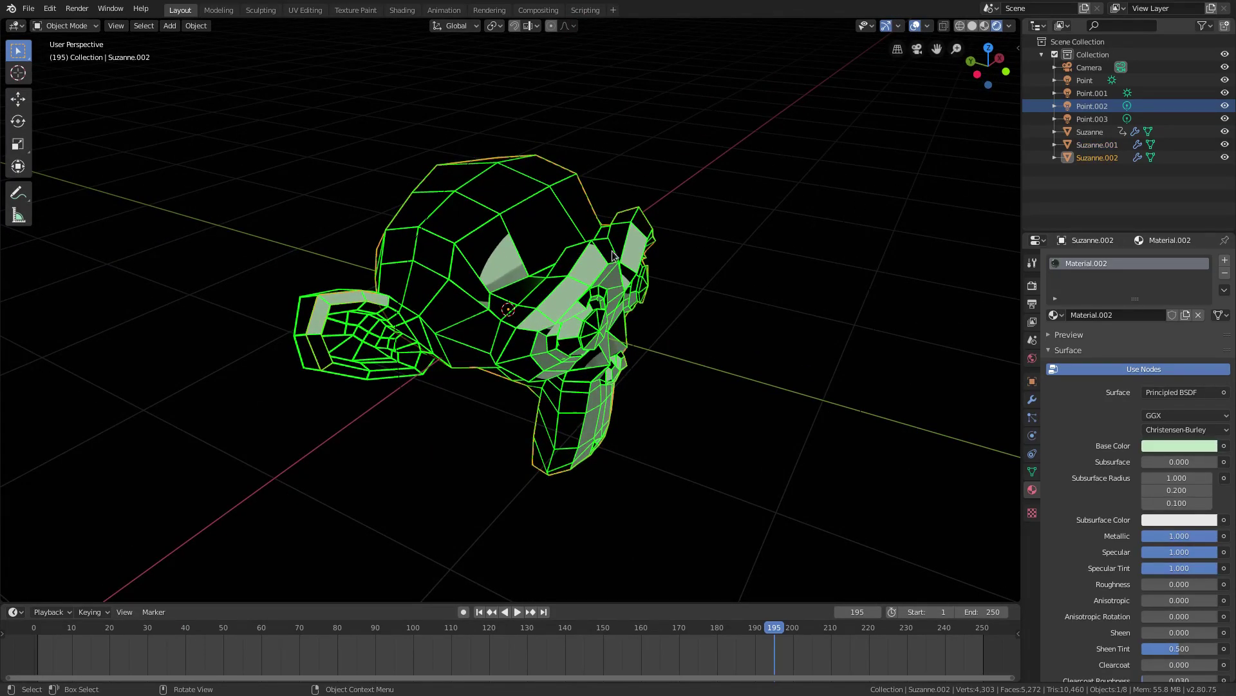
{"action": "middle_click_drag", "start_coordinate": [612, 255], "coordinate": [521, 244]}
{"action": "scroll", "coordinate": [476, 258], "scroll_direction": "down", "scroll_amount": 6}
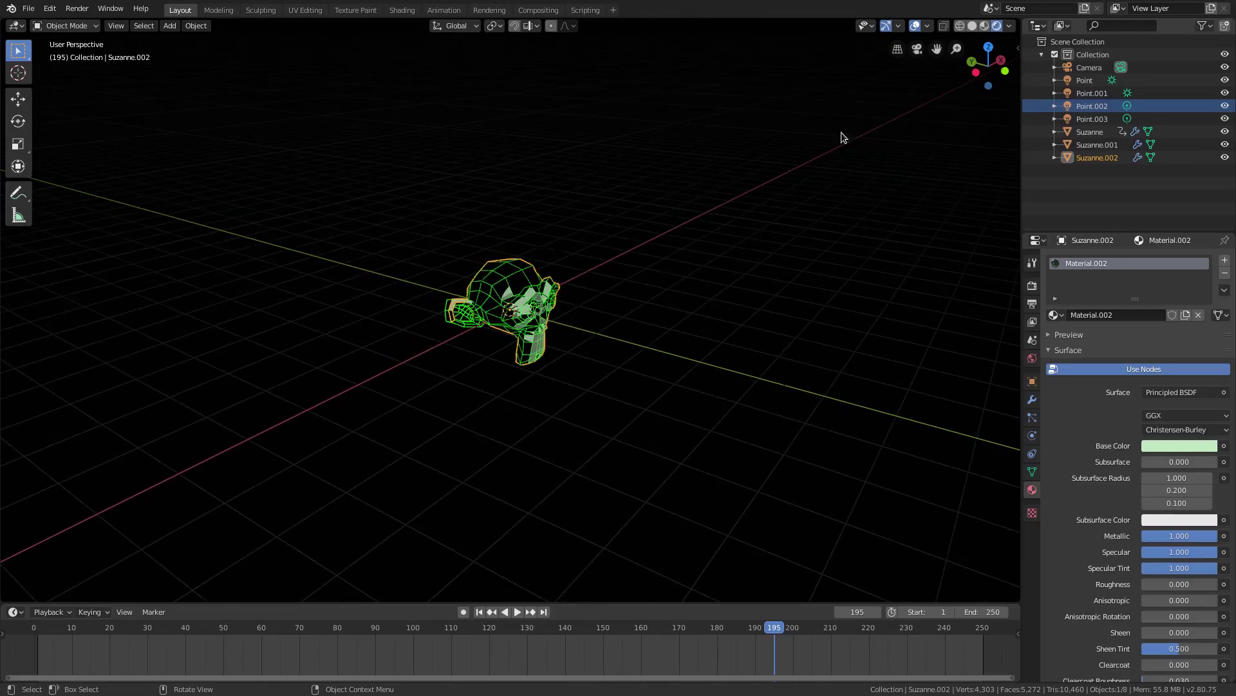
{"action": "middle_click_drag", "start_coordinate": [841, 133], "coordinate": [973, 123]}
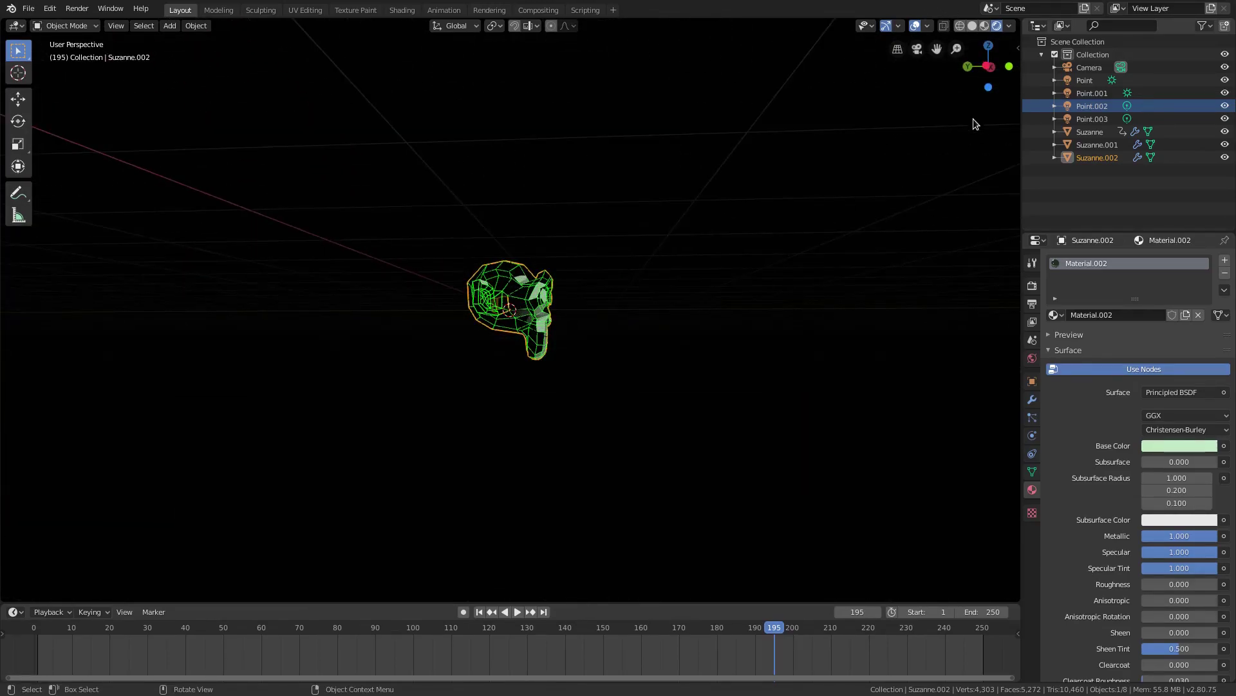
Switch to solid shading to inspect the lights around the head, including sun light Point.001, and reselect the shell Suzanne.002
{"action": "left_click", "coordinate": [972, 26]}
{"action": "middle_click_drag", "start_coordinate": [782, 309], "coordinate": [671, 367]}
{"action": "left_click", "coordinate": [573, 290]}
{"action": "scroll", "coordinate": [757, 362], "scroll_direction": "up", "scroll_amount": 1}
{"action": "left_click", "coordinate": [861, 357]}
{"action": "scroll", "coordinate": [469, 273], "scroll_direction": "up", "scroll_amount": 4}
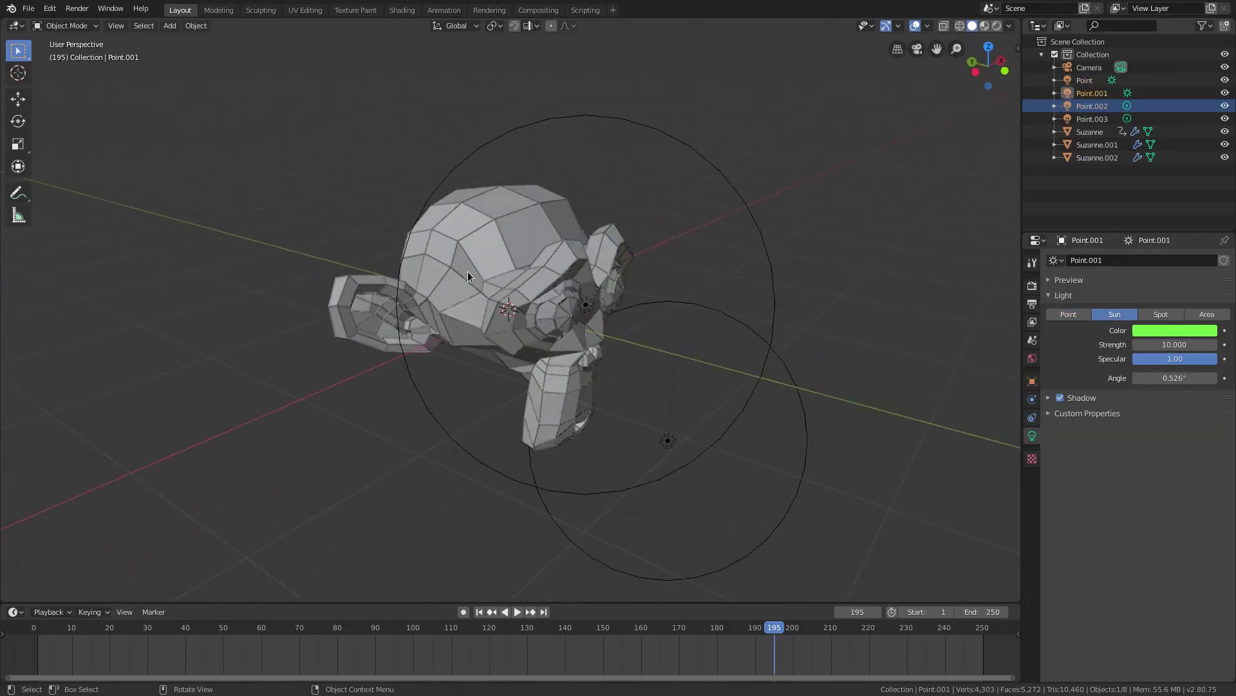
{"action": "left_click", "coordinate": [472, 274]}
{"action": "scroll", "coordinate": [534, 297], "scroll_direction": "up", "scroll_amount": 3}
{"action": "middle_click_drag", "start_coordinate": [534, 298], "coordinate": [555, 292]}
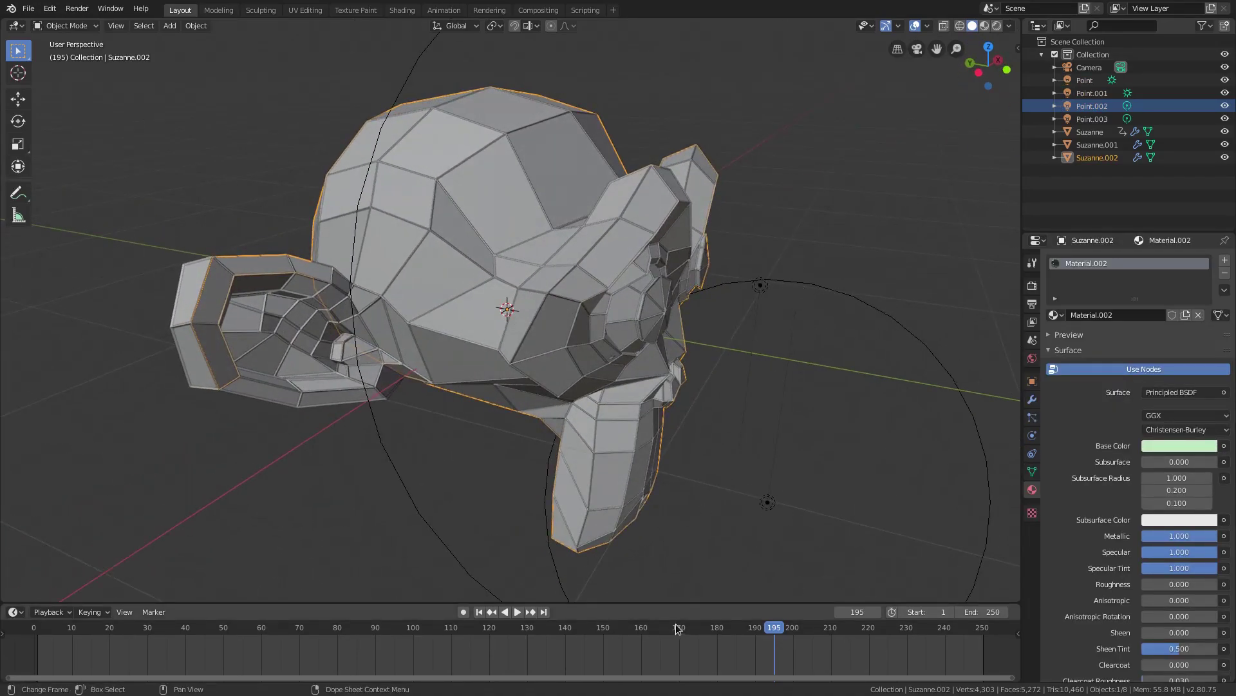
Return to rendered shading and examine the shell around frames 245 and 235
{"action": "left_click", "coordinate": [997, 26]}
{"action": "mouse_move", "coordinate": [734, 326]}
{"action": "middle_mouse_down"}
{"action": "mouse_move", "coordinate": [639, 364]}
{"action": "mouse_move", "coordinate": [792, 423]}
{"action": "mouse_move", "coordinate": [565, 213]}
{"action": "mouse_move", "coordinate": [458, 314]}
{"action": "mouse_move", "coordinate": [360, 328]}
{"action": "middle_mouse_up"}
{"action": "left_click_drag", "start_coordinate": [791, 631], "coordinate": [956, 633]}
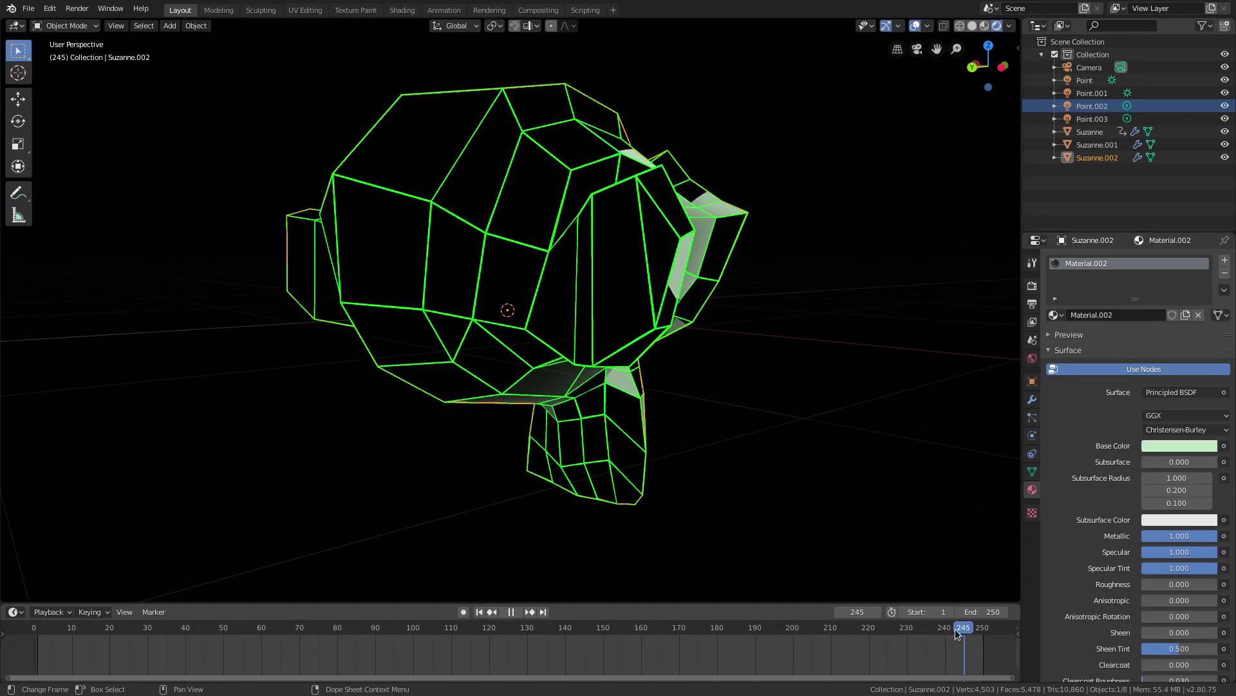
{"action": "key", "text": "Escape"}
{"action": "key", "text": "g"}
{"action": "left_click", "coordinate": [980, 442]}
{"action": "middle_click_drag", "start_coordinate": [980, 441], "coordinate": [633, 361]}
{"action": "scroll", "coordinate": [1153, 523], "scroll_direction": "down", "scroll_amount": 3}
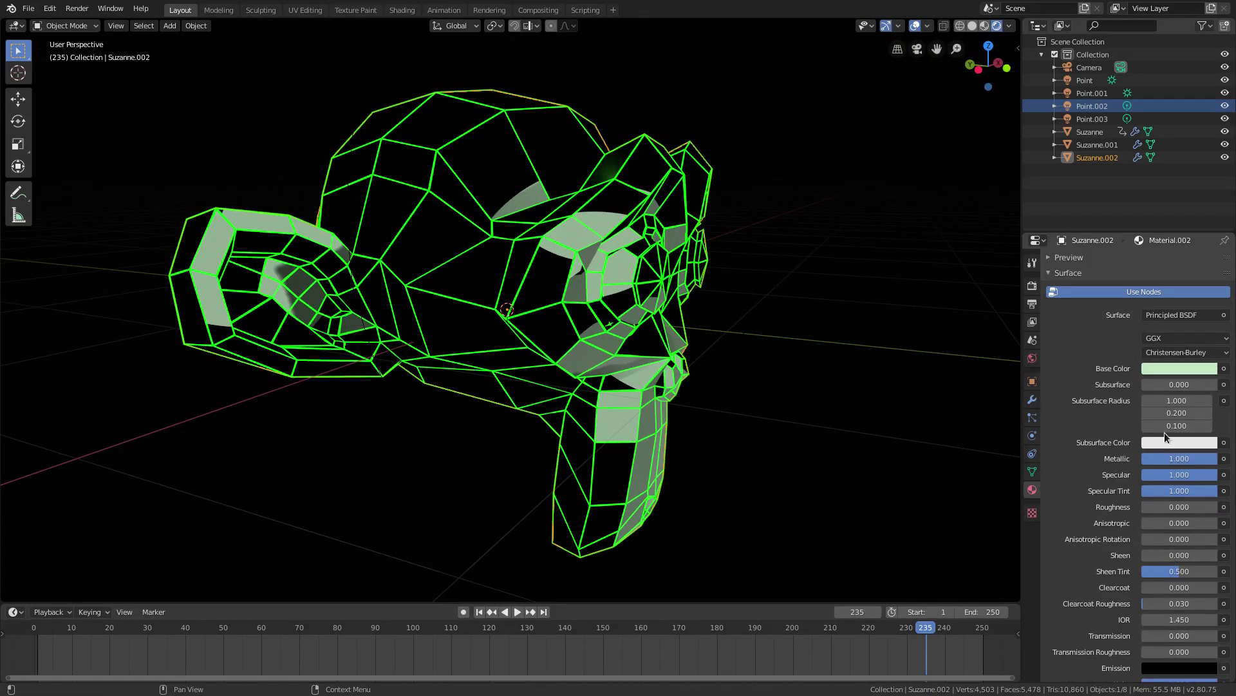
Lower the Metallic value of the shell's material to 0.95
{"action": "mouse_move", "coordinate": [1179, 458]}
{"action": "left_mouse_down"}
{"action": "mouse_move", "coordinate": [1144, 458]}
{"action": "mouse_move", "coordinate": [1216, 458]}
{"action": "left_mouse_up"}
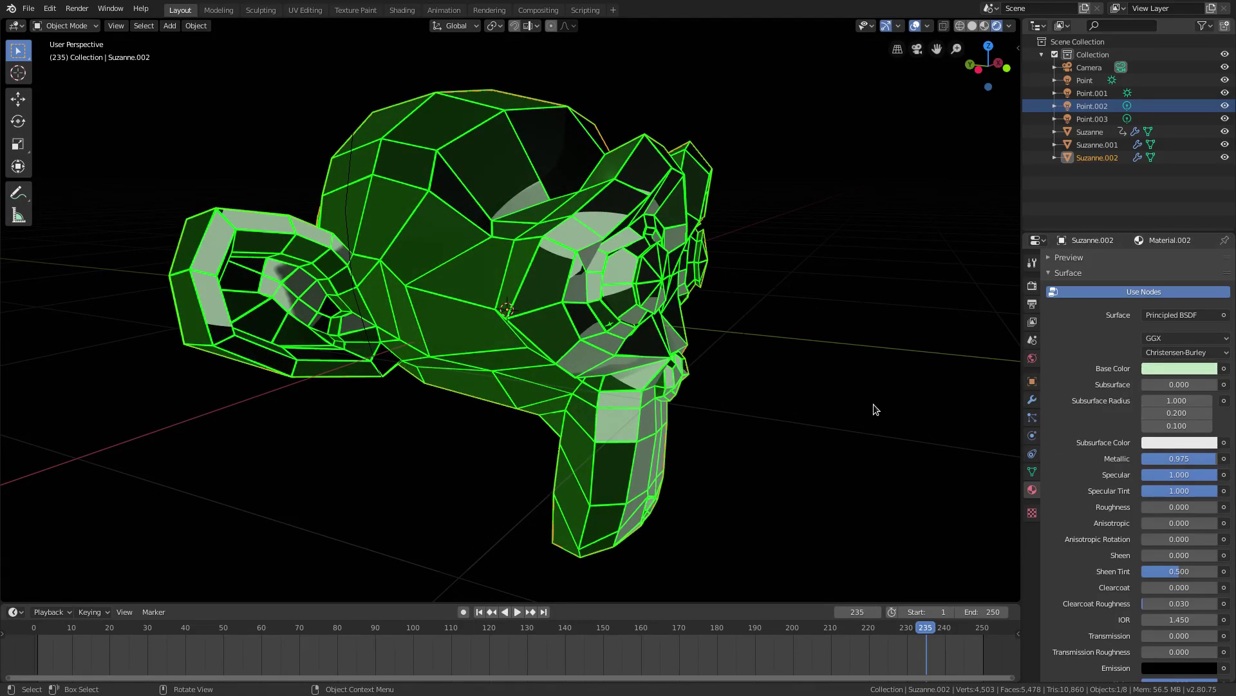
{"action": "key", "text": "KP_0"}
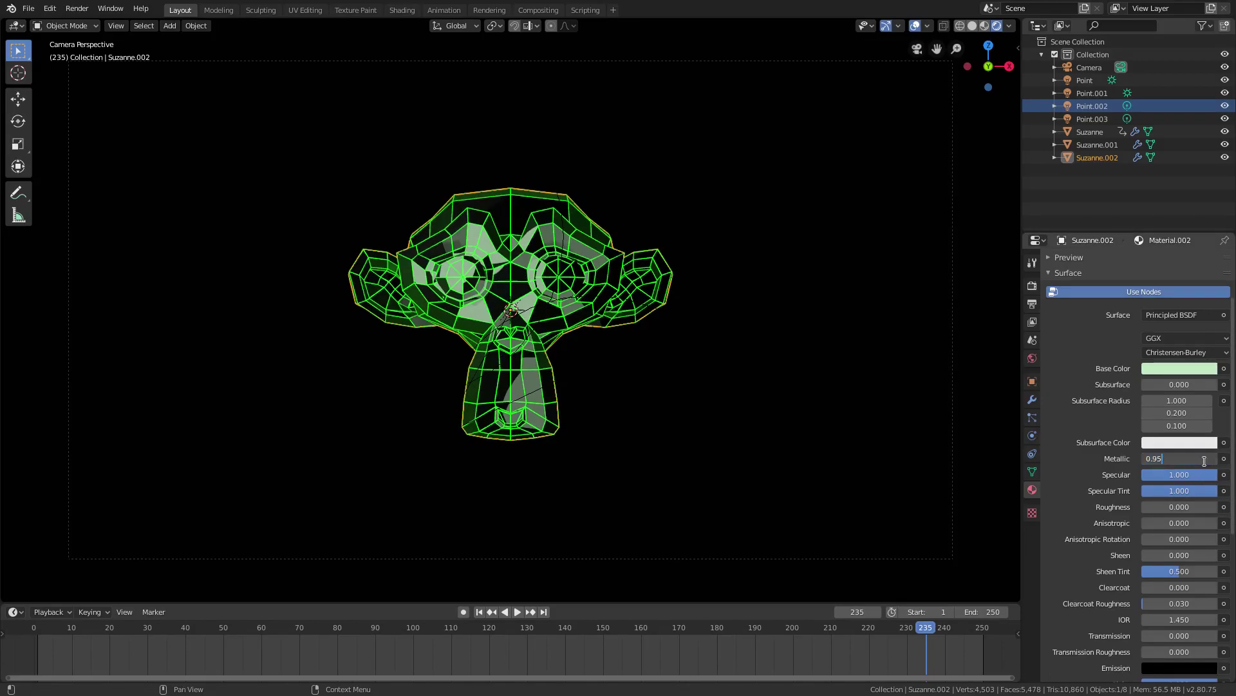
{"action": "key", "text": "Return"}
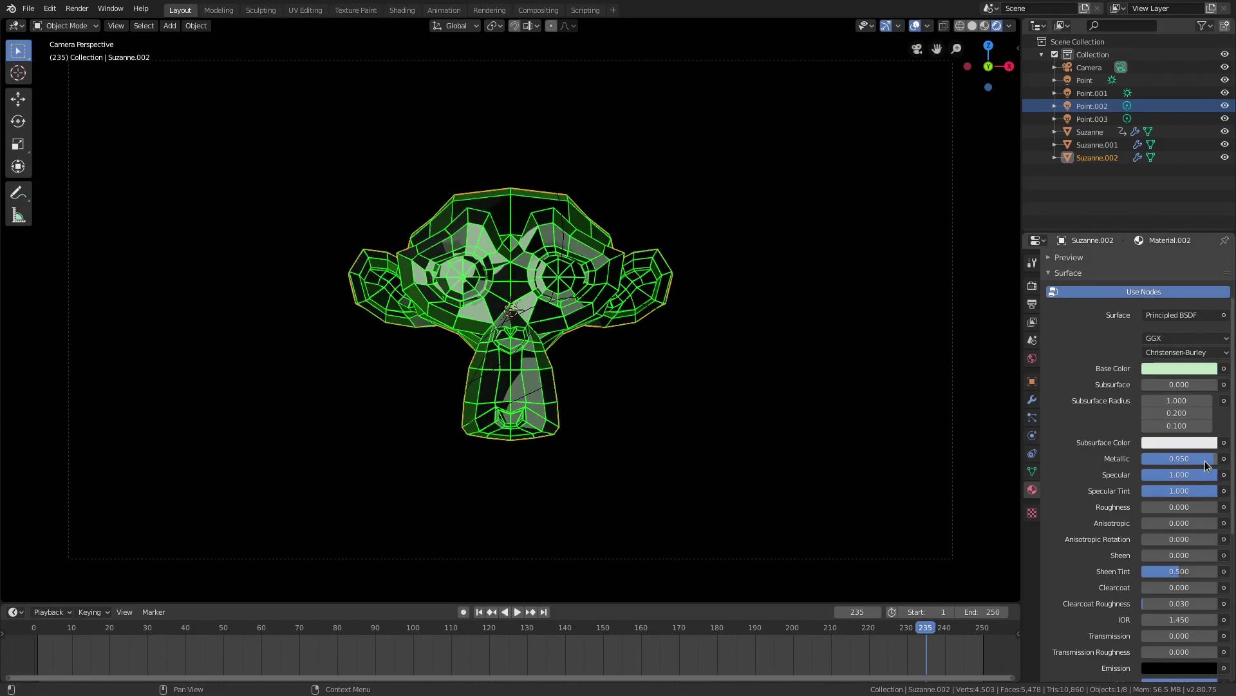
Hide the viewport overlays and play the animation from frame 1 to review the shell's new look
{"action": "left_click", "coordinate": [918, 26]}
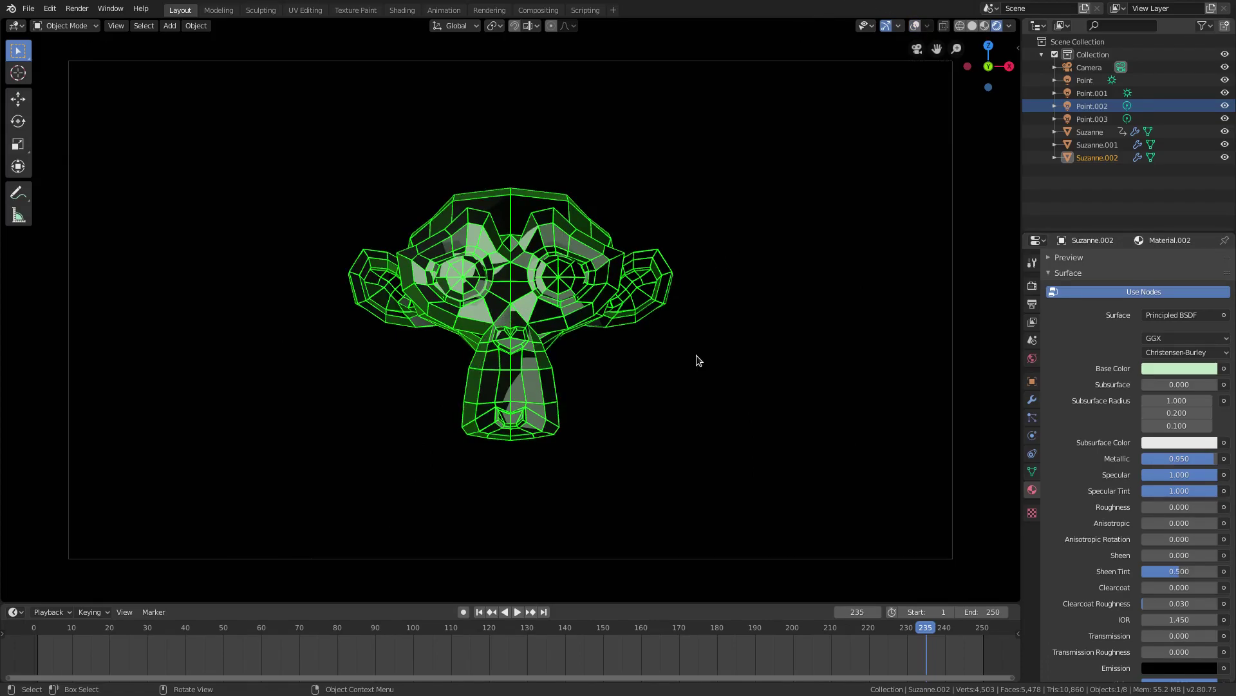
{"action": "left_click", "coordinate": [479, 612]}
{"action": "left_click", "coordinate": [517, 611]}
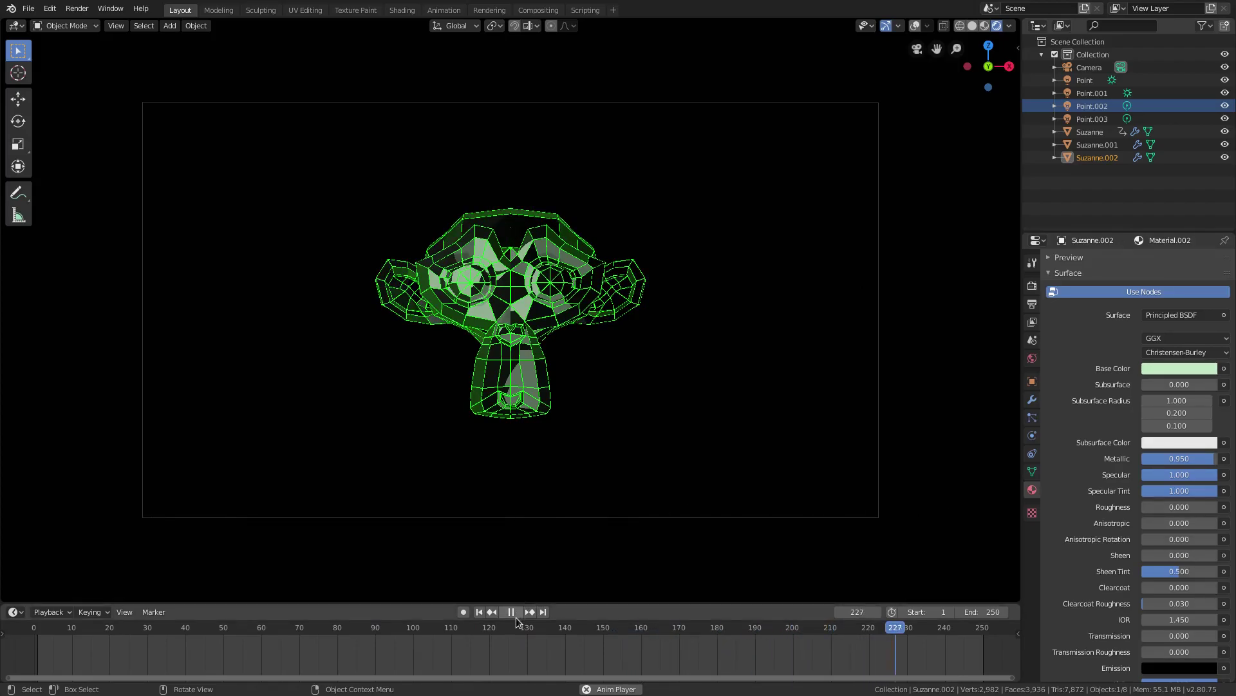
Select the camera, stop playback, return to frame 1 and insert a Location keyframe for it
{"action": "left_click", "coordinate": [548, 527]}
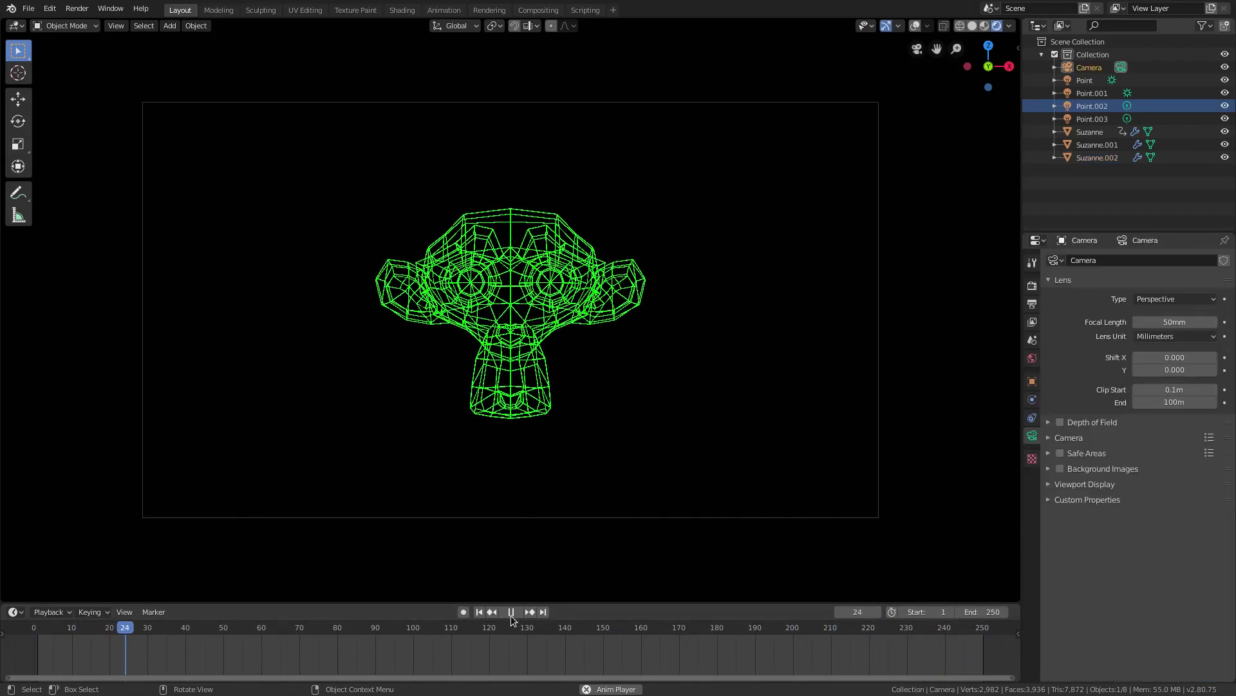
{"action": "left_click", "coordinate": [511, 611]}
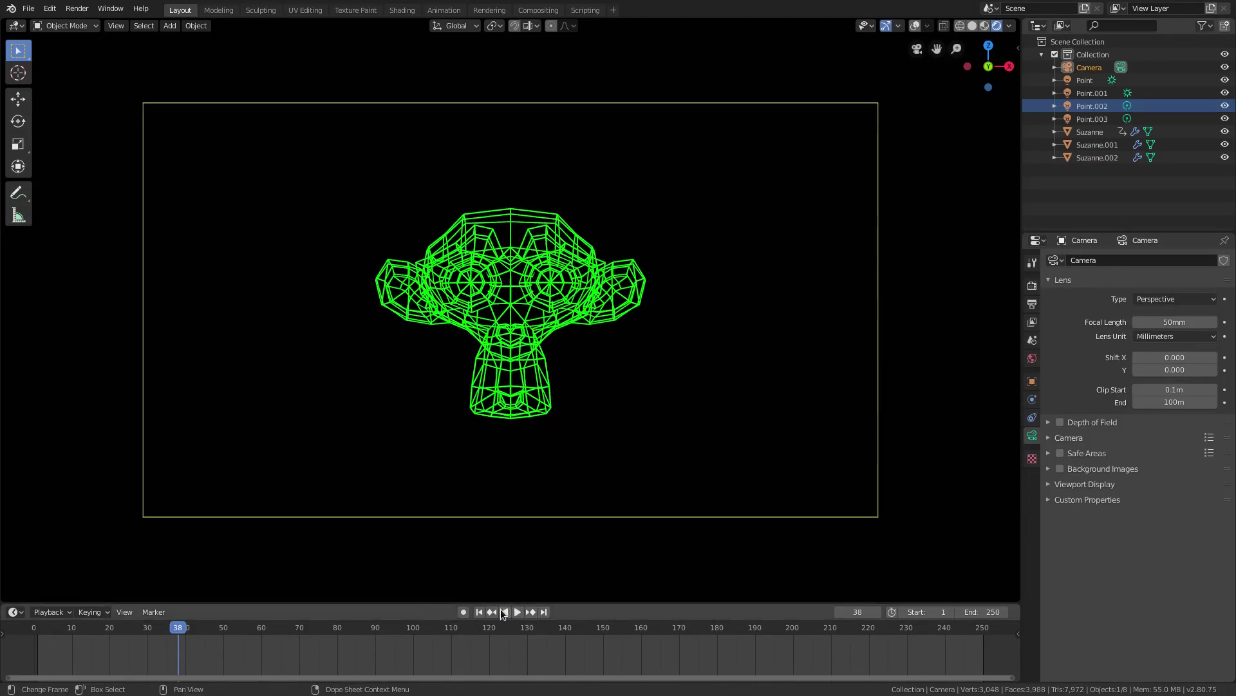
{"action": "left_click", "coordinate": [481, 610]}
{"action": "key", "text": "i"}
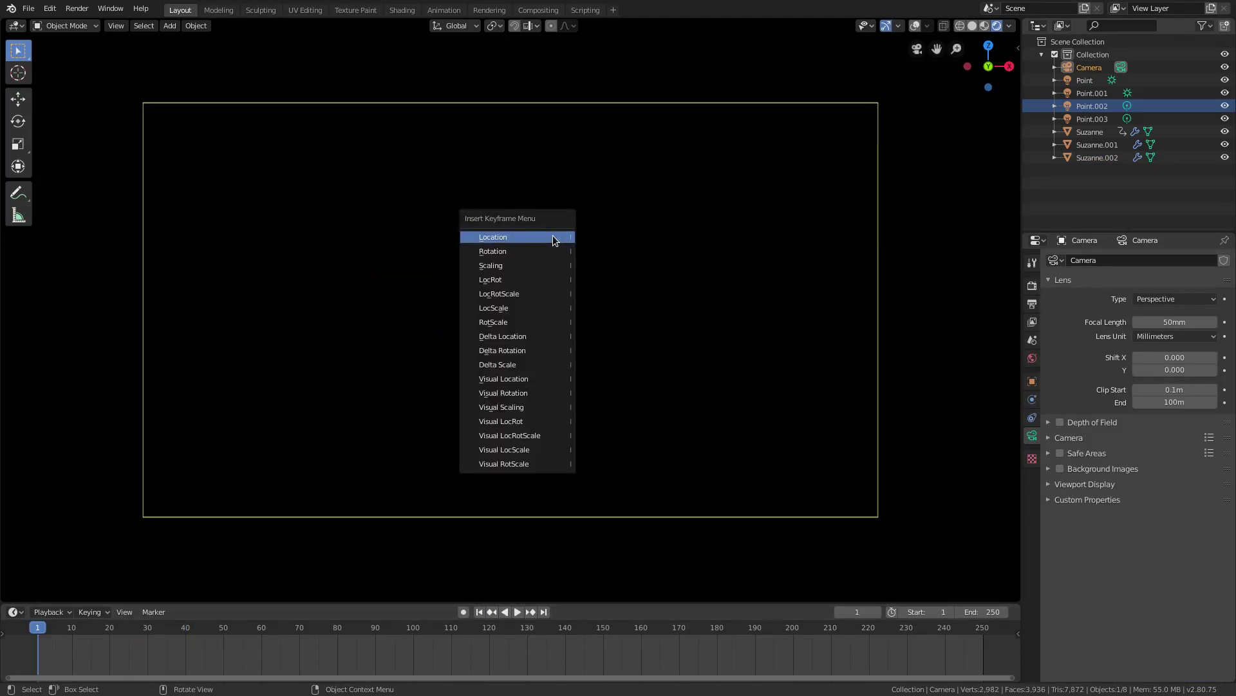
{"action": "left_click", "coordinate": [553, 236]}
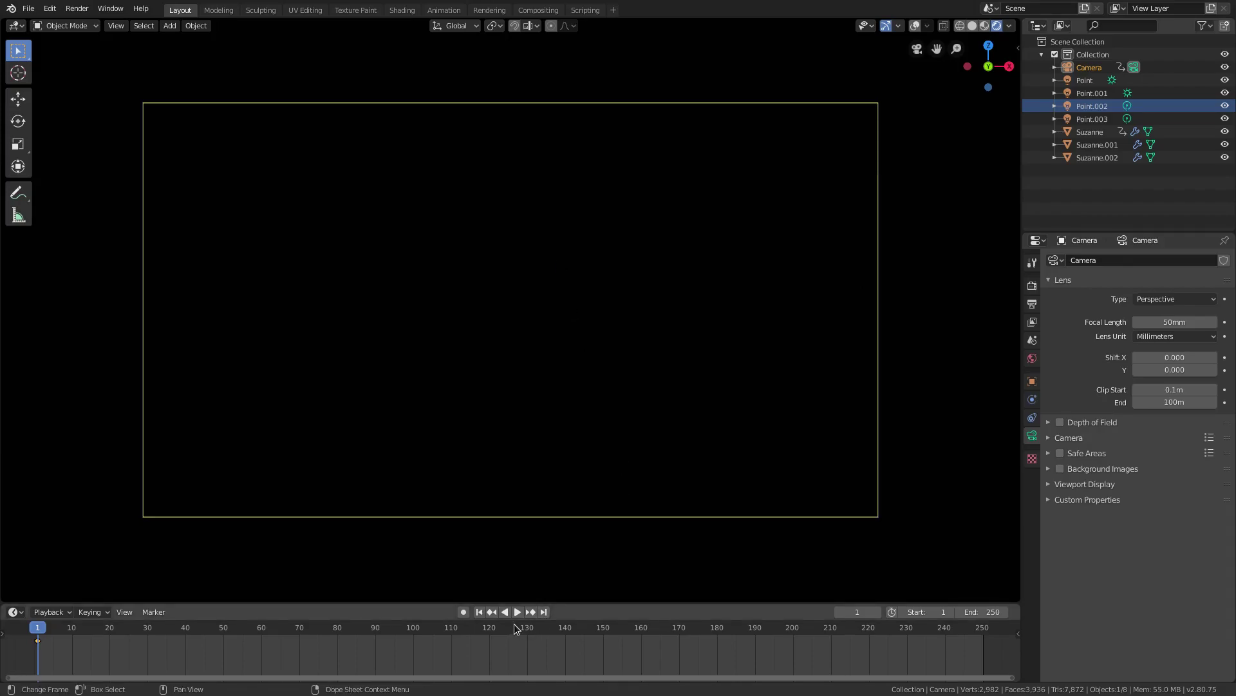
Go to frame 250, try to move the camera back along its local Z axis and insert a Location keyframe
{"action": "left_click", "coordinate": [544, 612]}
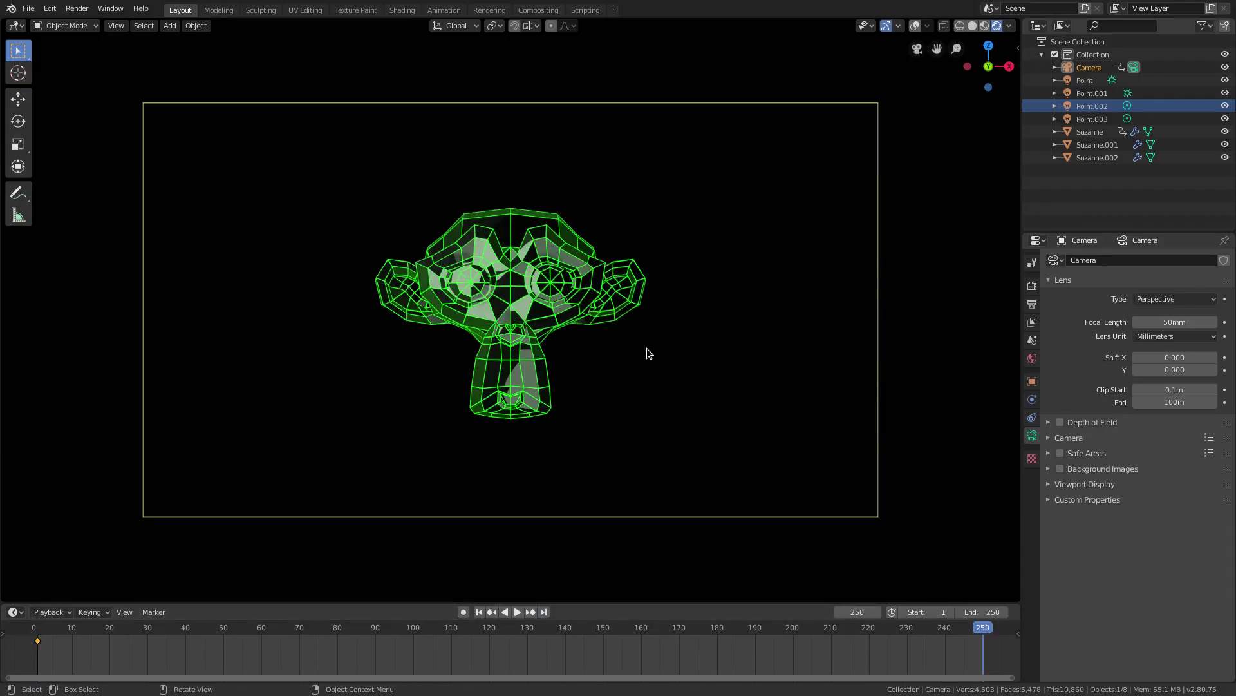
{"action": "key", "text": "g"}
{"action": "key", "text": "z"}
{"action": "key", "text": "z"}
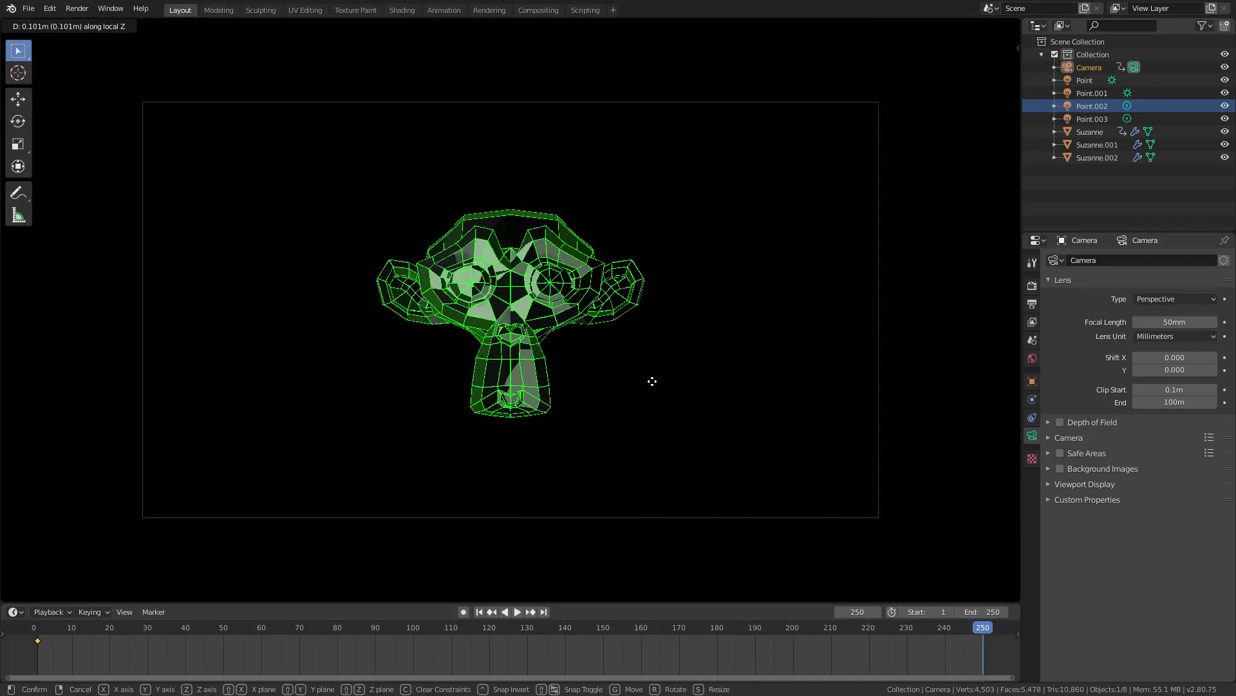
{"action": "left_click", "coordinate": [657, 431]}
{"action": "key", "text": "i"}
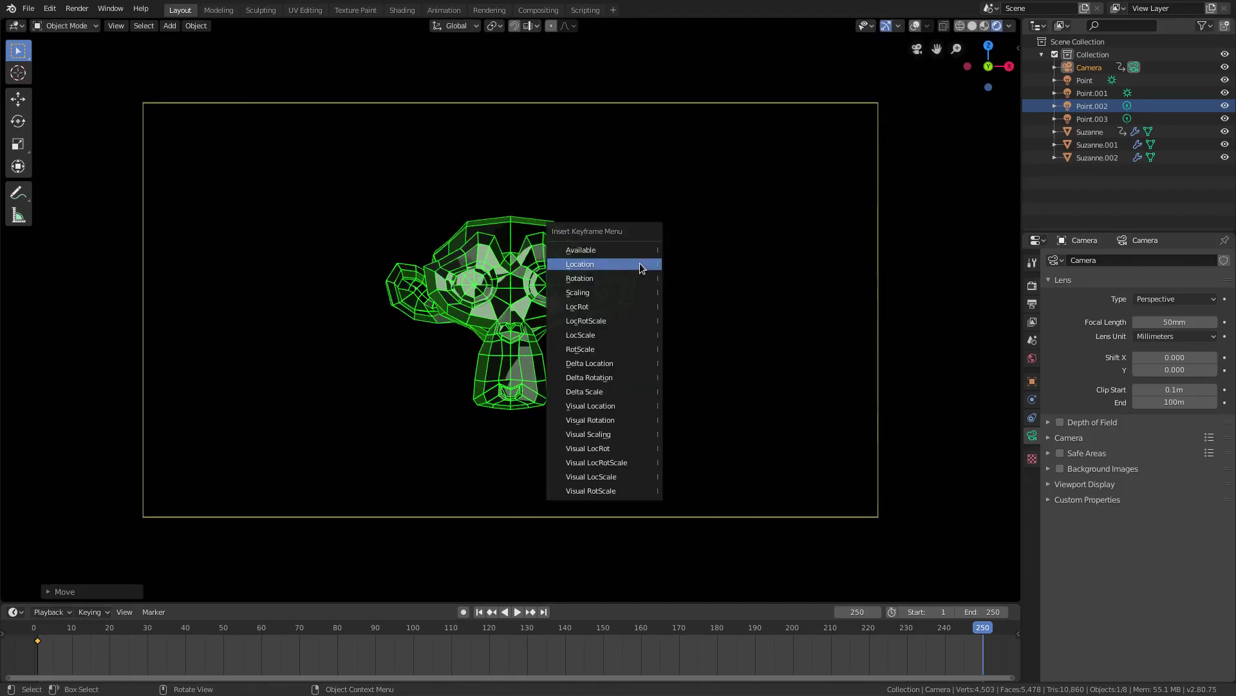
{"action": "left_click", "coordinate": [639, 263]}
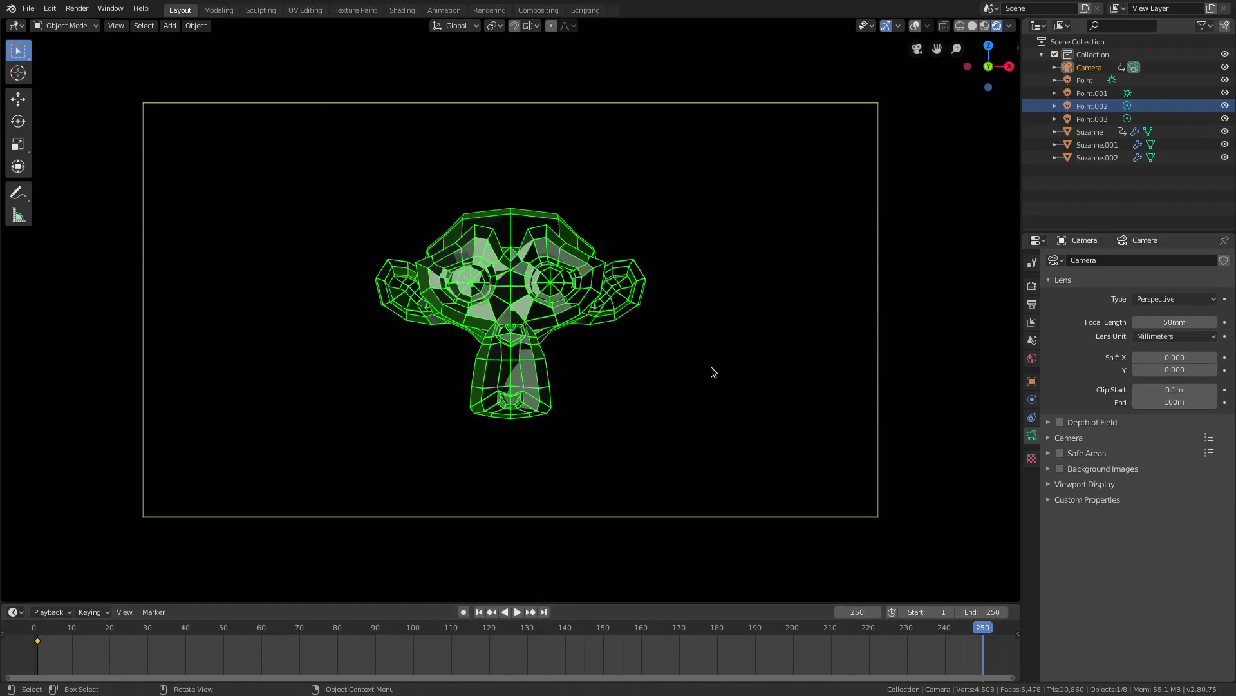
Try to move the camera closer to the monkey head along its local Z axis and keyframe its Location at frame 250
{"action": "key", "text": "g"}
{"action": "key", "text": "z"}
{"action": "key", "text": "z"}
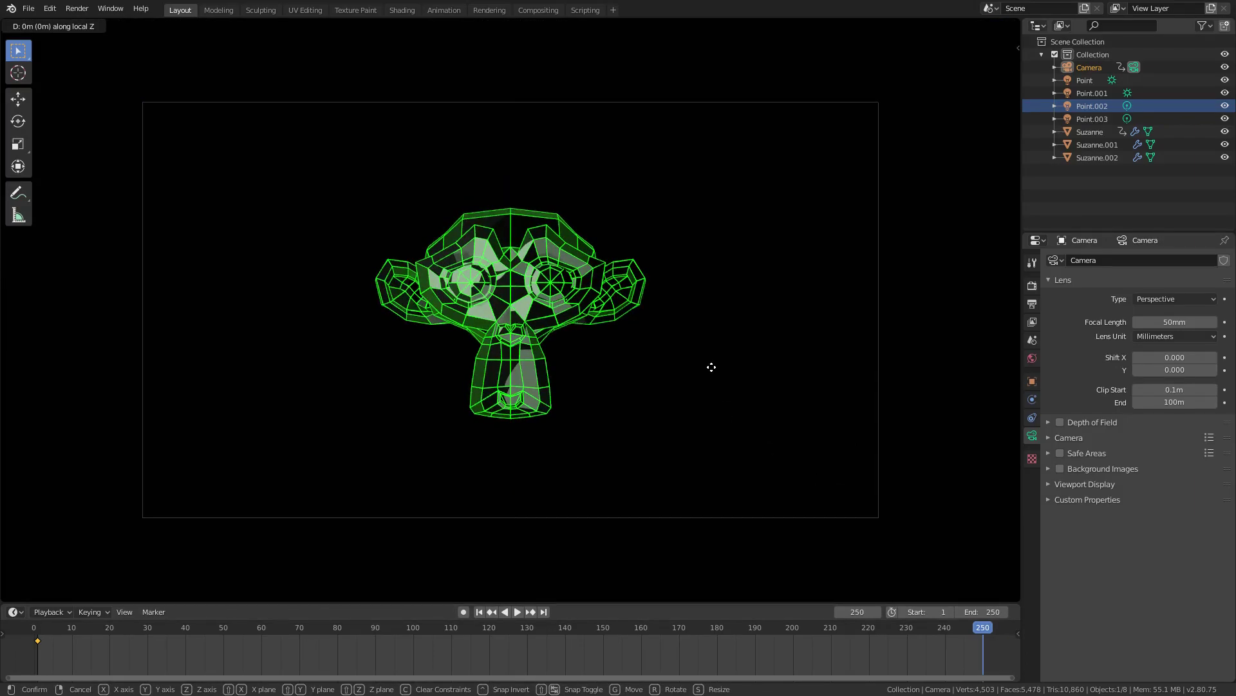
{"action": "left_click", "coordinate": [706, 270]}
{"action": "key", "text": "i"}
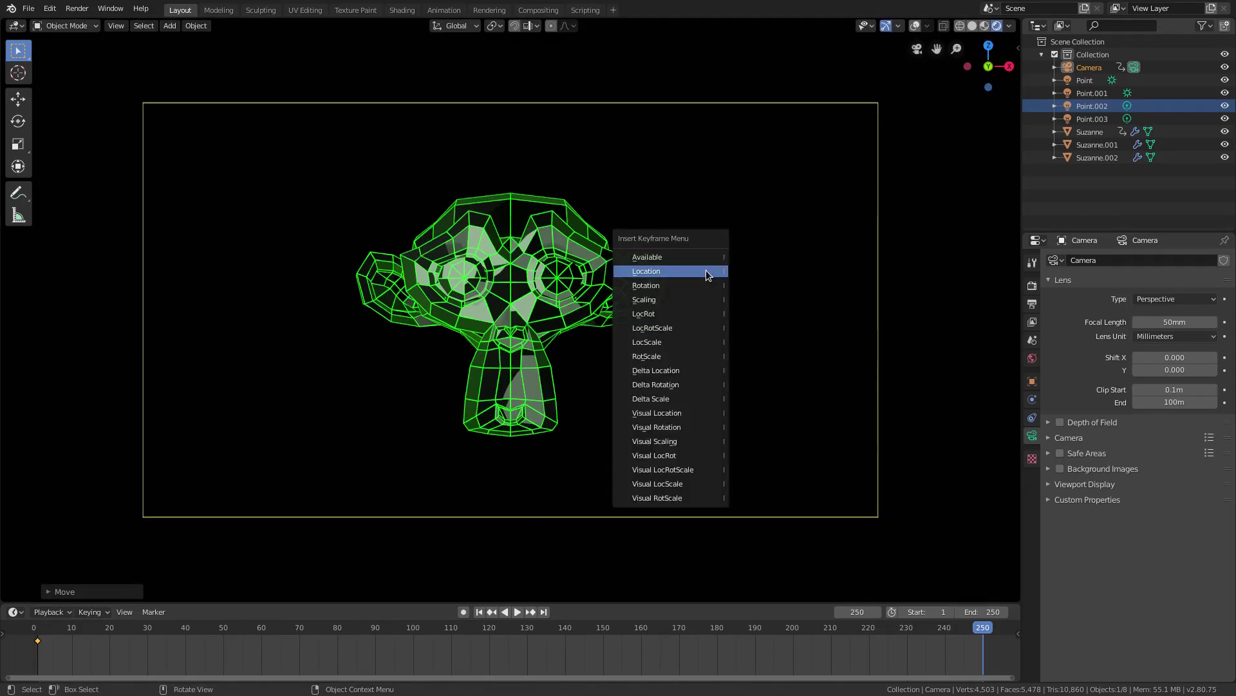
{"action": "left_click", "coordinate": [678, 457]}
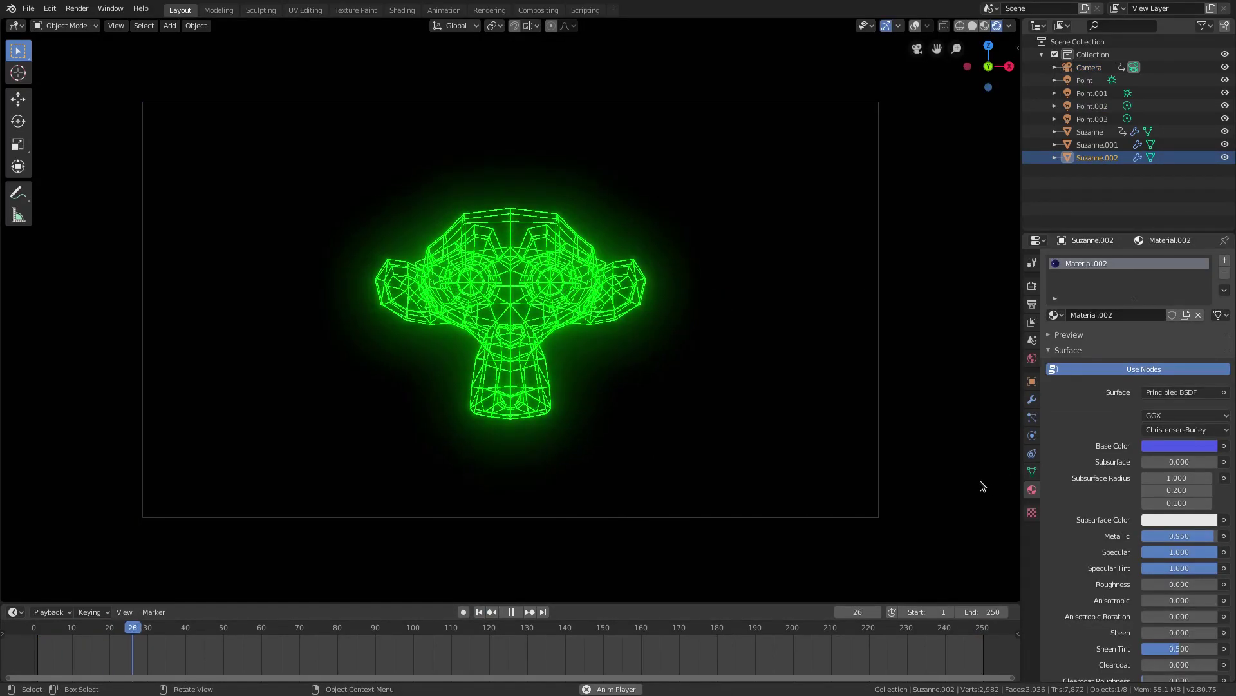